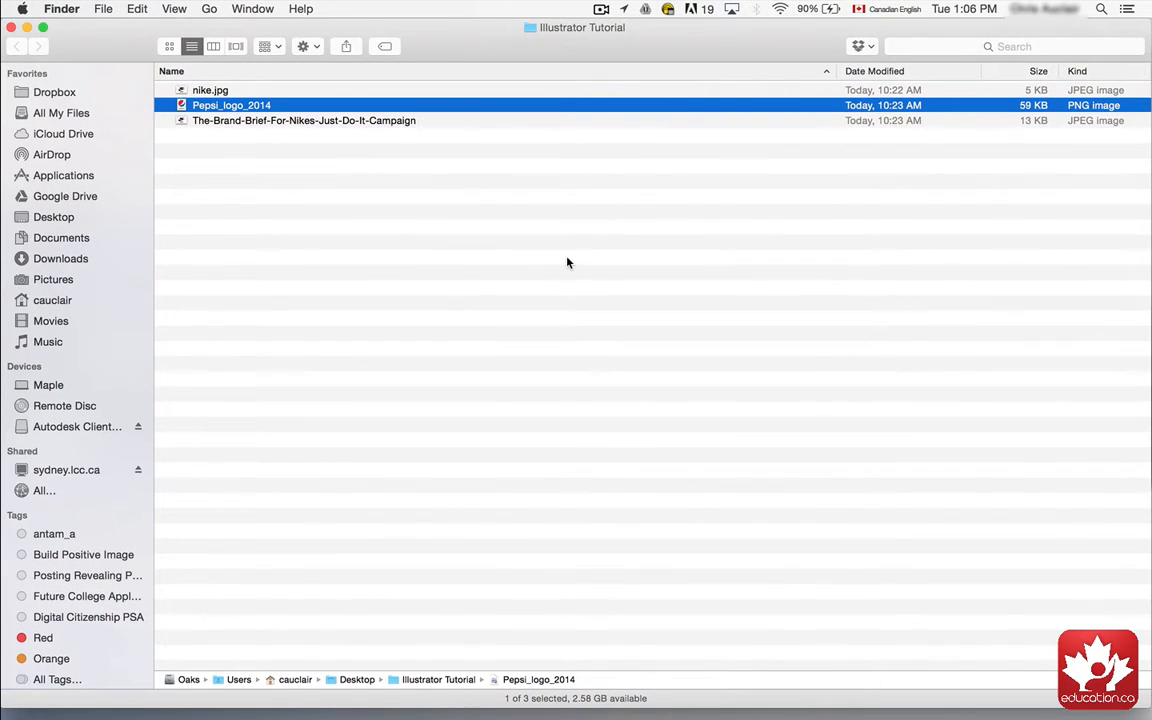
Step: Switch to Illustrator and create a new Letter-size print document
key("super+Tab")
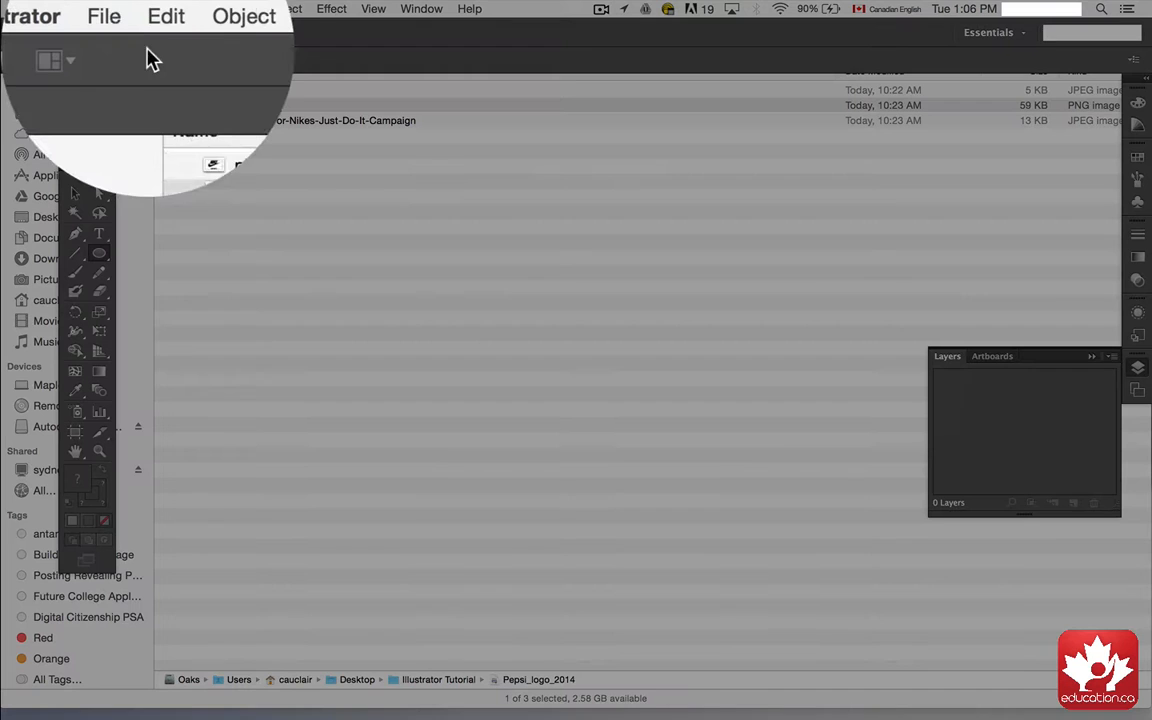
left_click(122, 10)
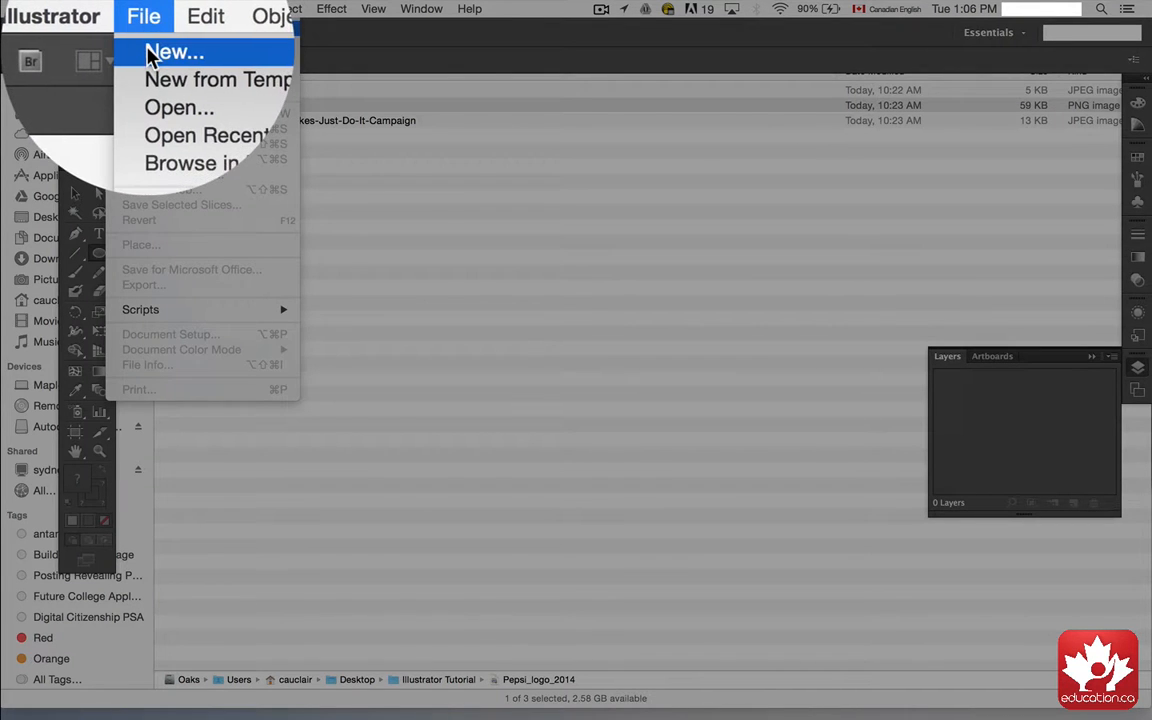
left_click(124, 30)
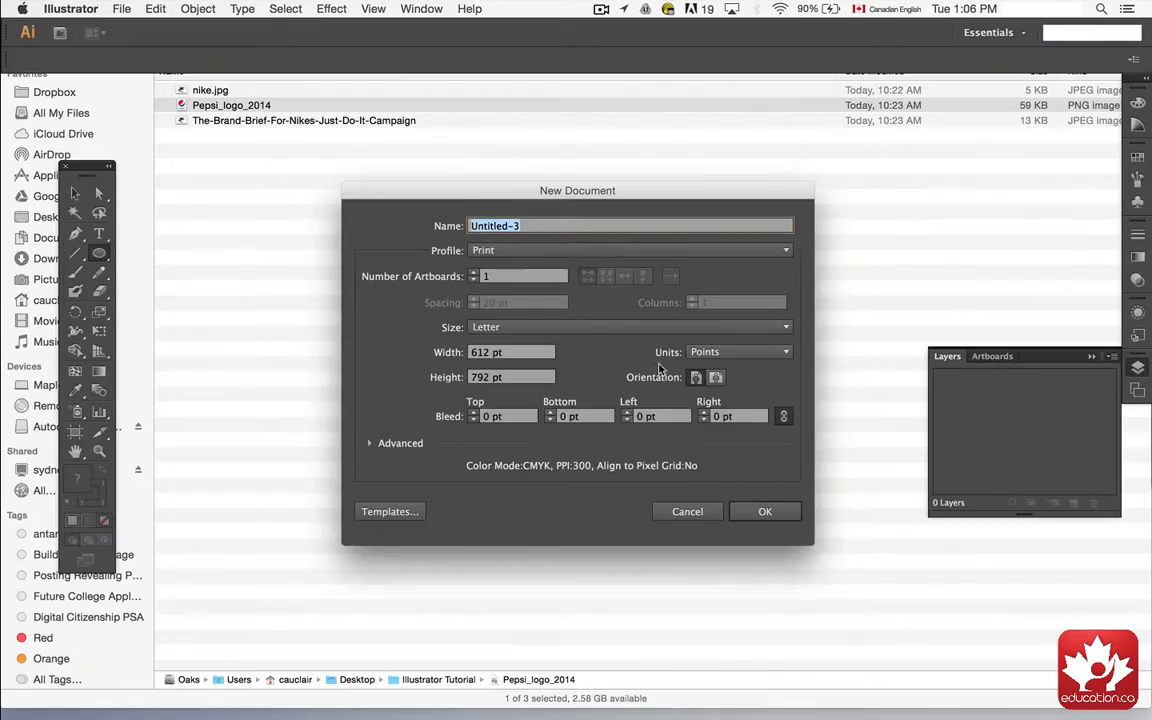
left_click(528, 330)
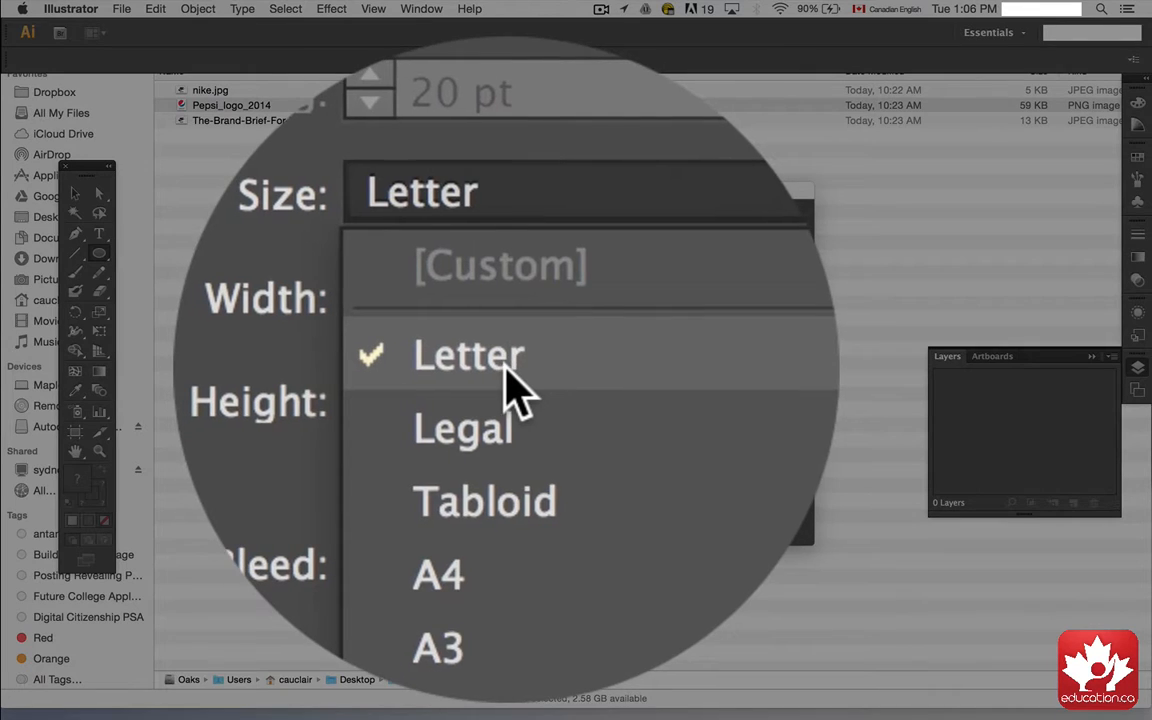
left_click(515, 363)
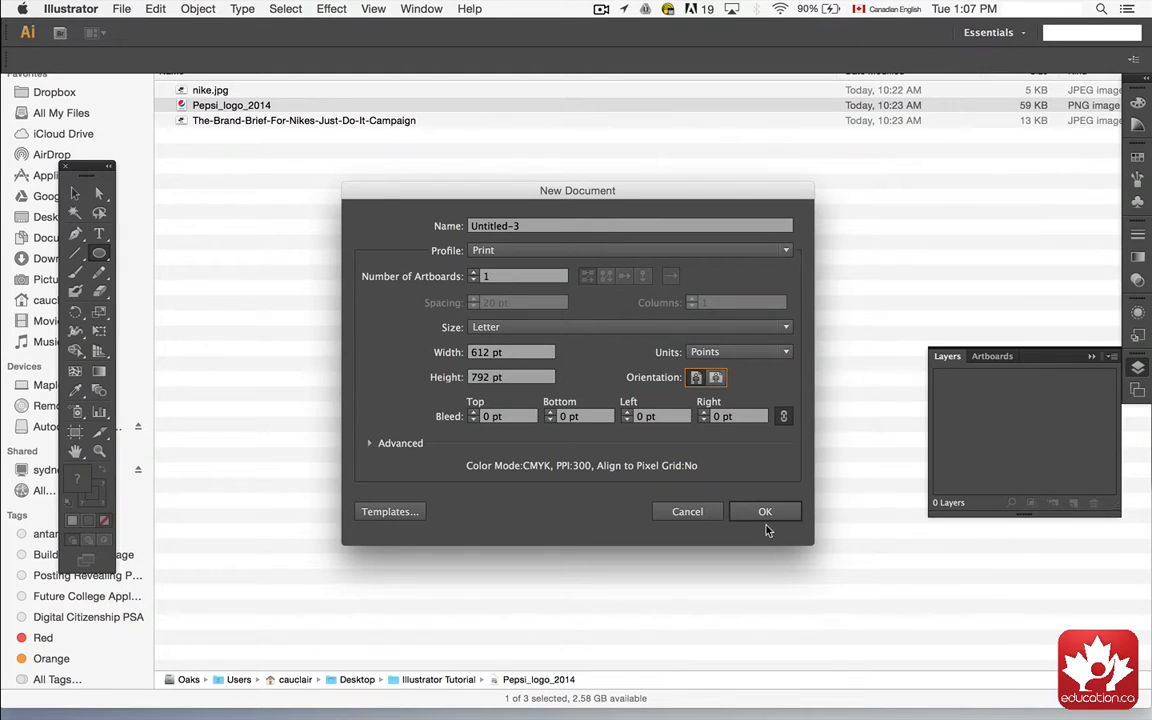
left_click(762, 513)
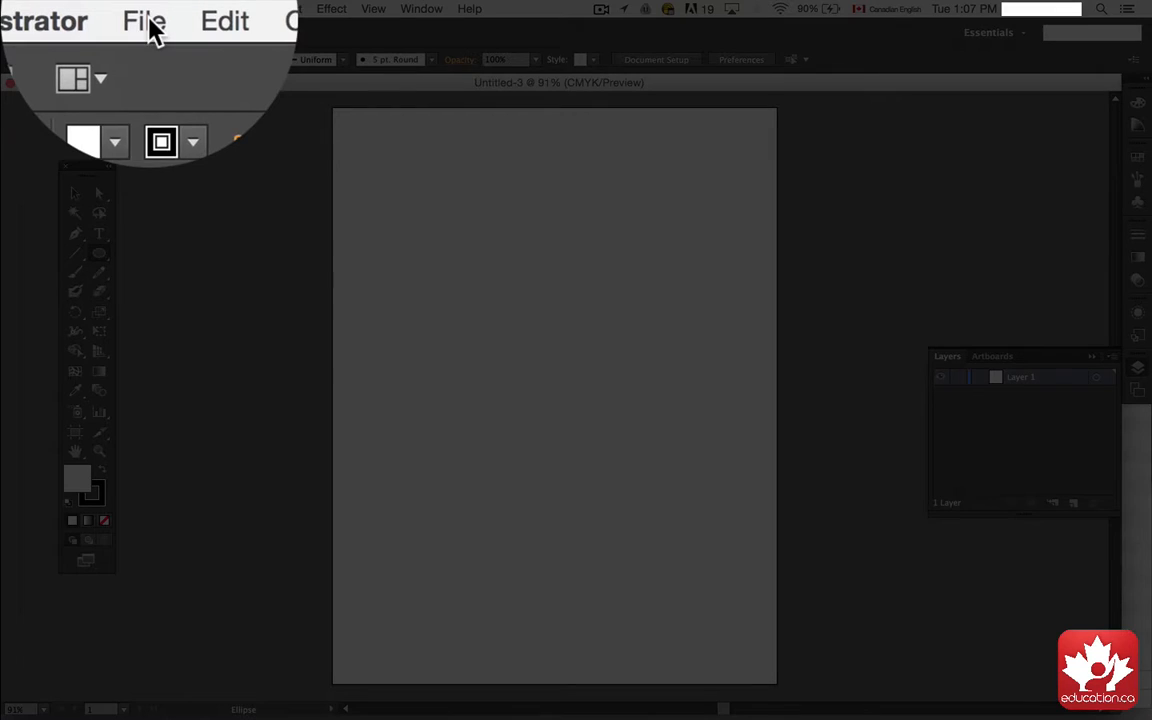
Step: Place the Pepsi_logo_2014 image into the new document as a linked file
left_click(121, 10)
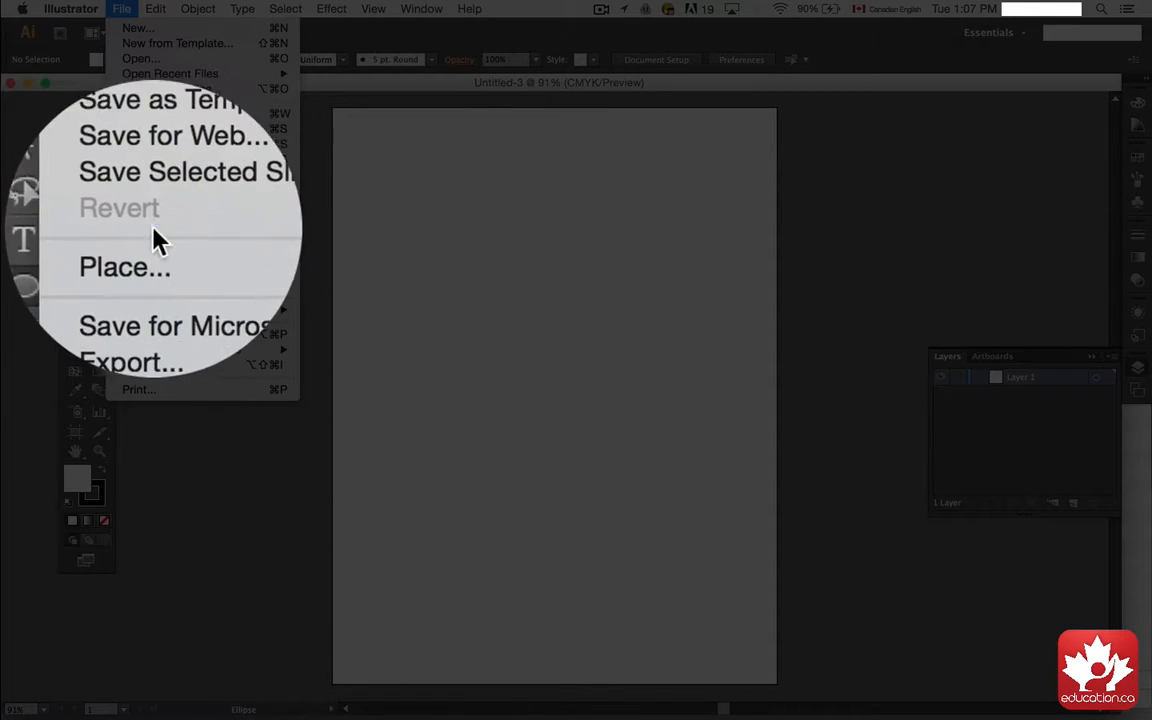
left_click(157, 251)
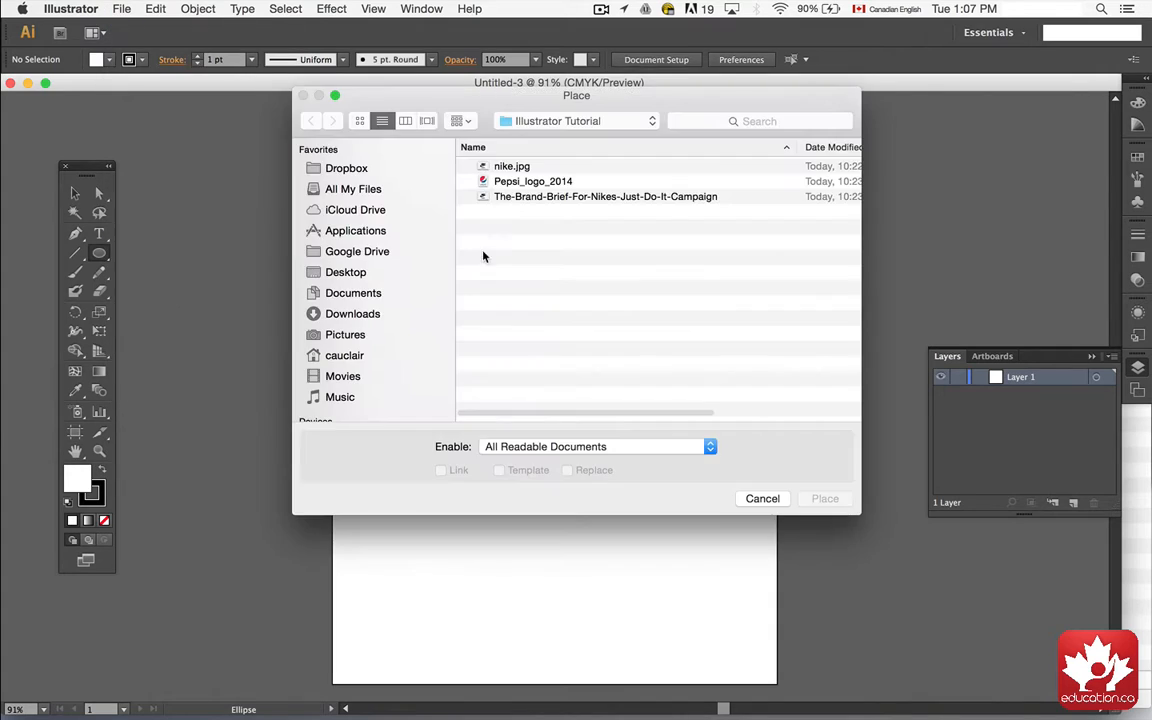
left_click(500, 182)
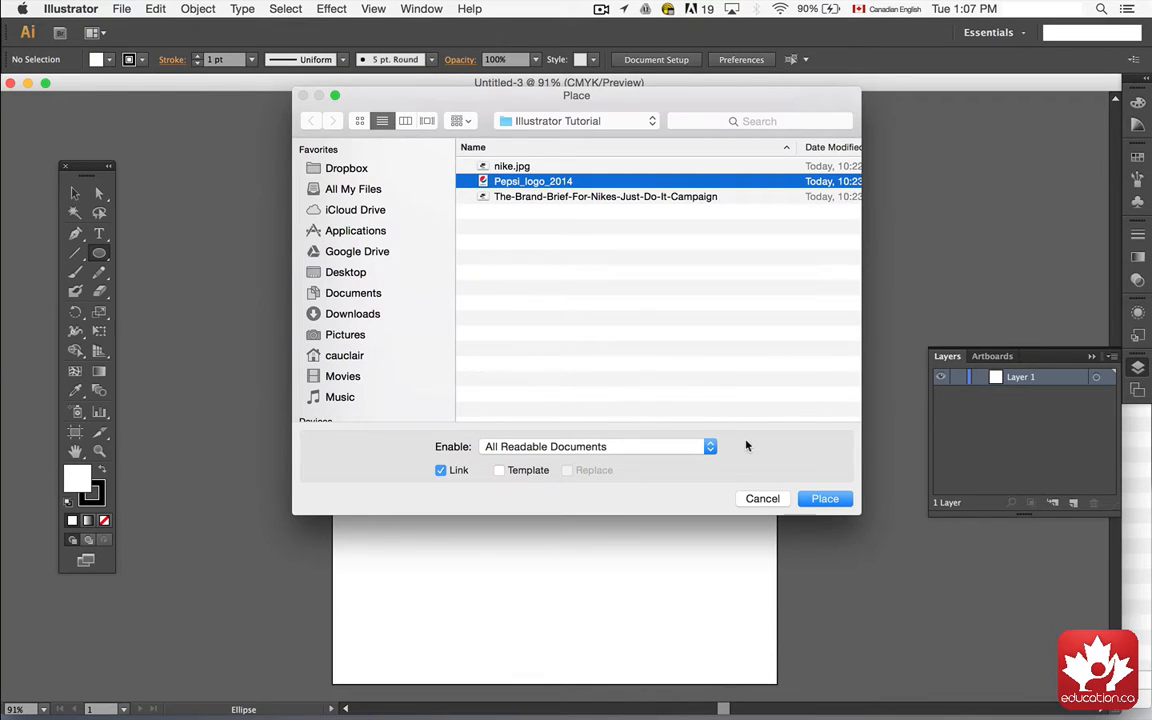
left_click(822, 499)
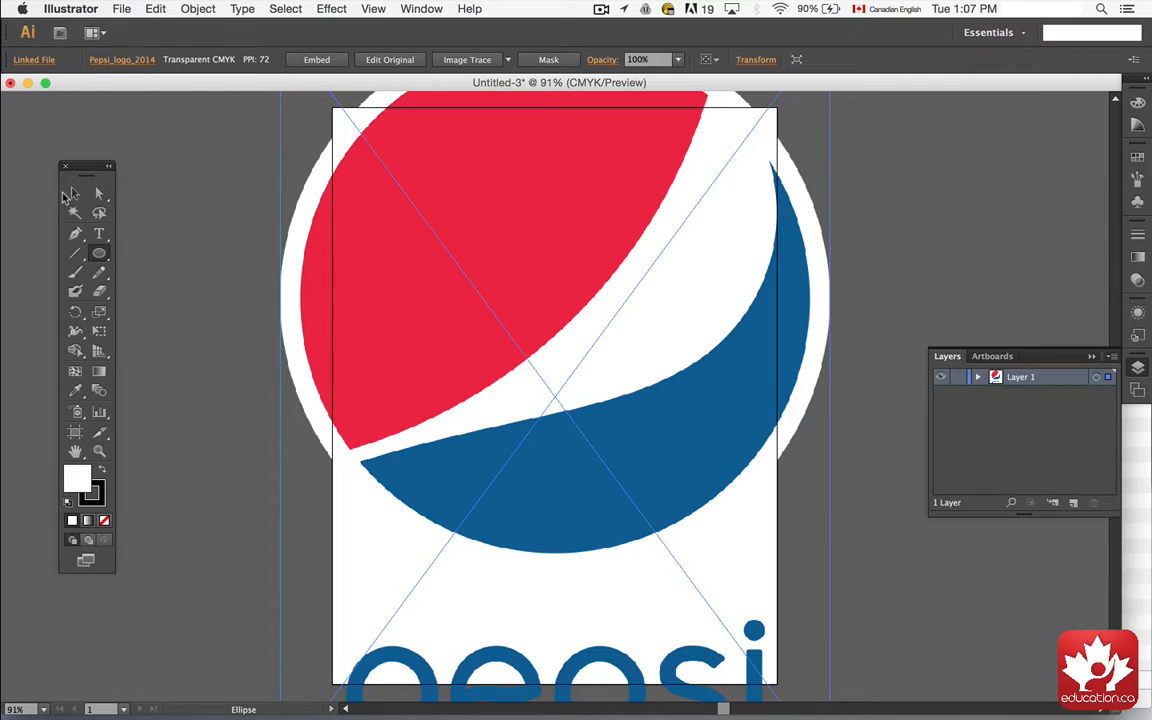
Step: Scale the placed Pepsi logo down so it fits inside the artboard
left_click(72, 193)
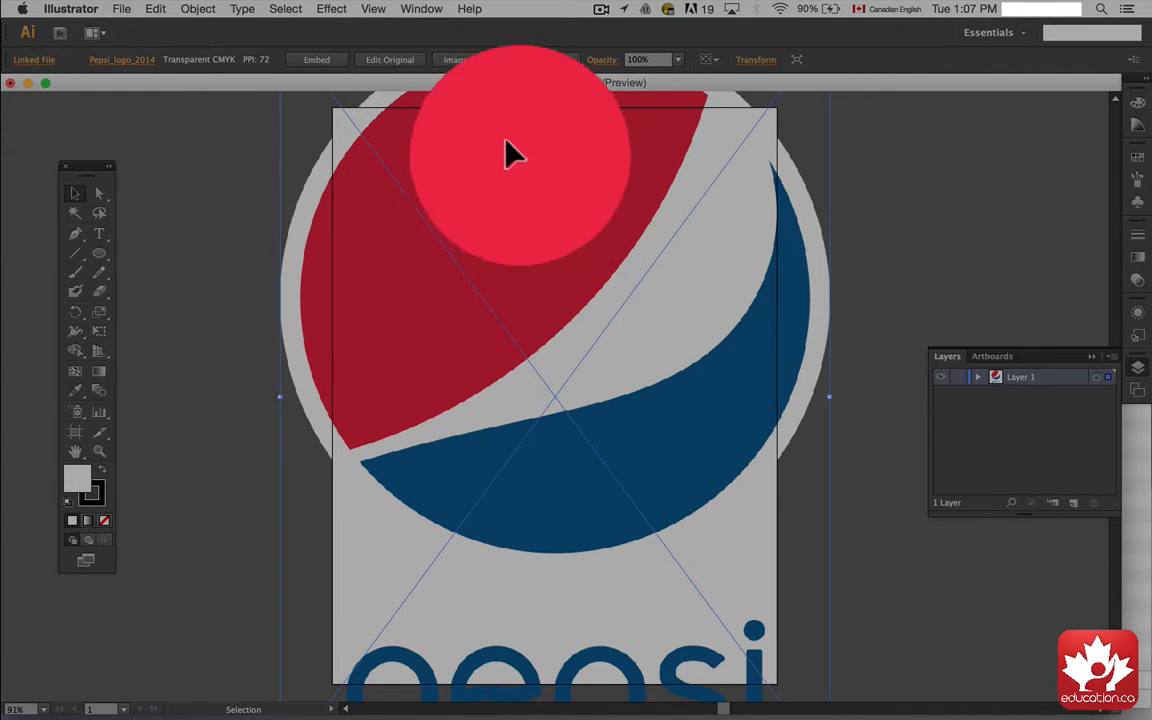
left_click_drag(609, 167, 568, 261)
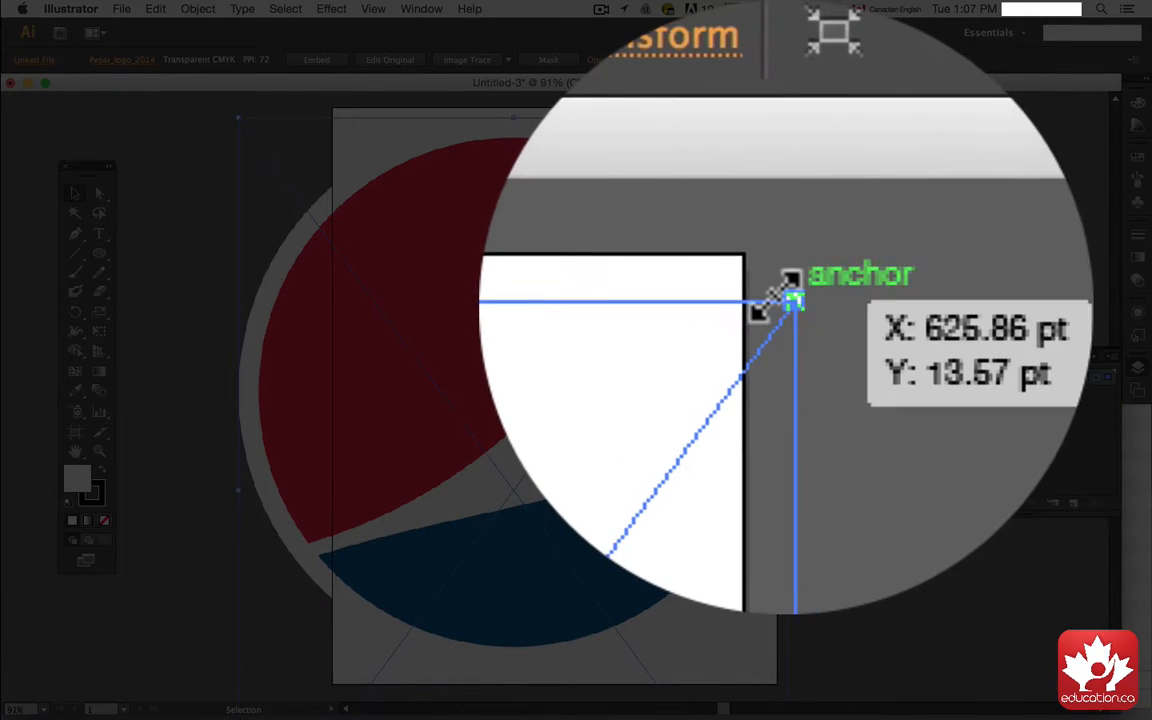
left_click_drag(789, 118, 561, 425)
left_click_drag(419, 498, 528, 194)
left_click_drag(671, 557, 762, 676)
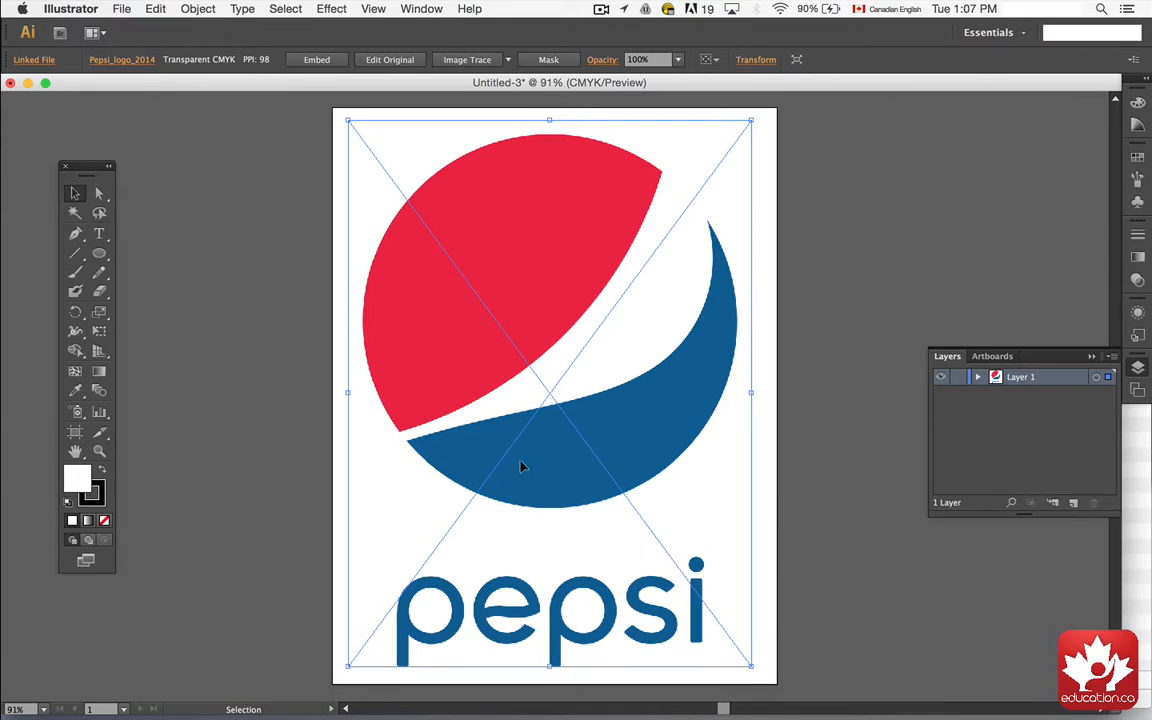
Step: Nudge the logo in small steps to centre it on the artboard
key("Right")
key("Right")
key("Right")
key("Right")
key("Right")
key("Right")
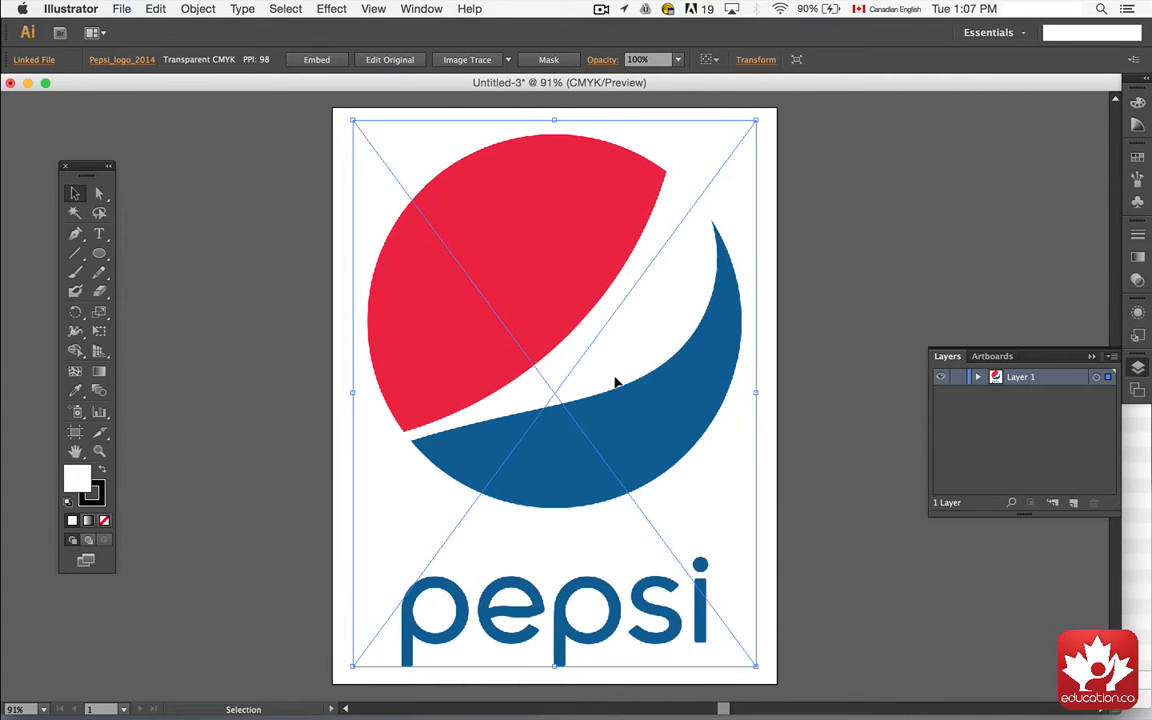
key("Left")
key("Left")
key("Left")
key("Left")
key("Left")
key("Right")
key("Right")
key("Right")
key("Right")
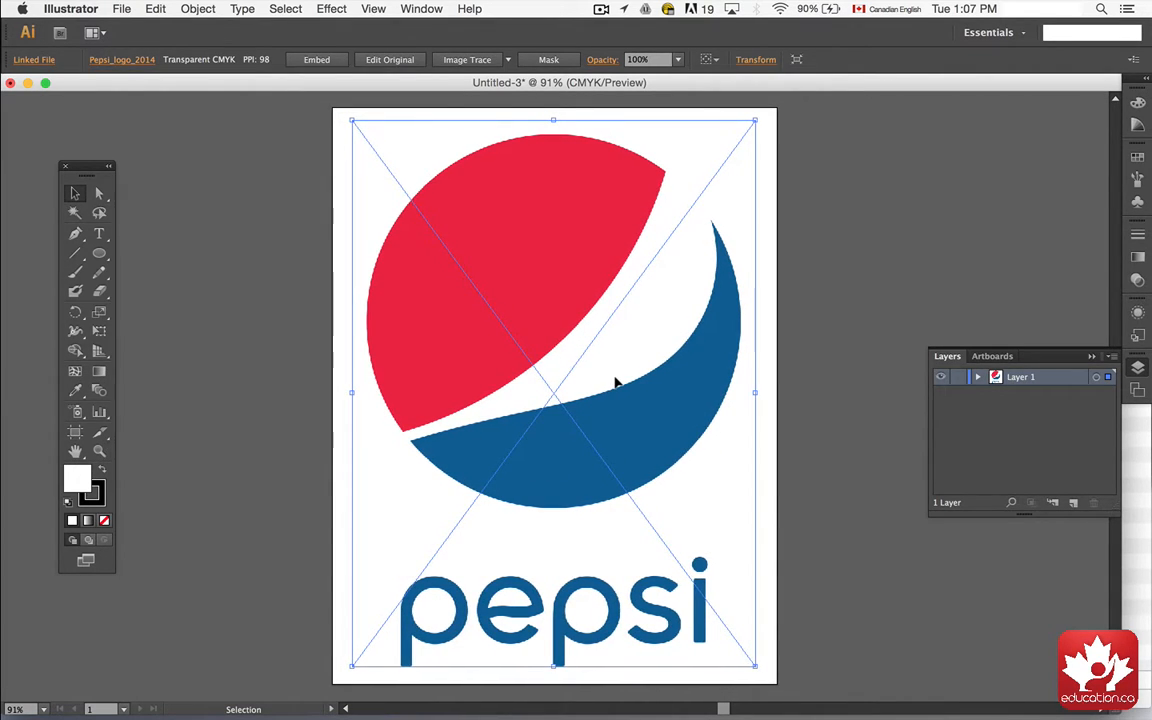
key("Down")
key("Down")
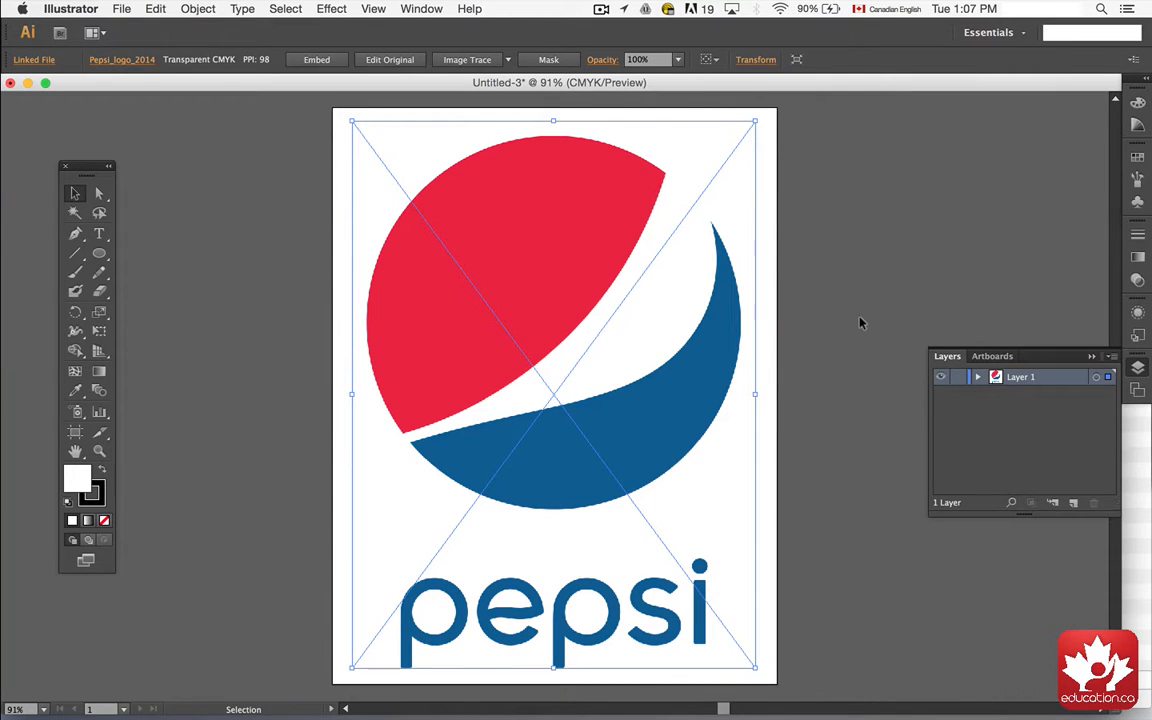
Step: Bring up the Layers panel and lock Layer 1 holding the logo
left_click(421, 8)
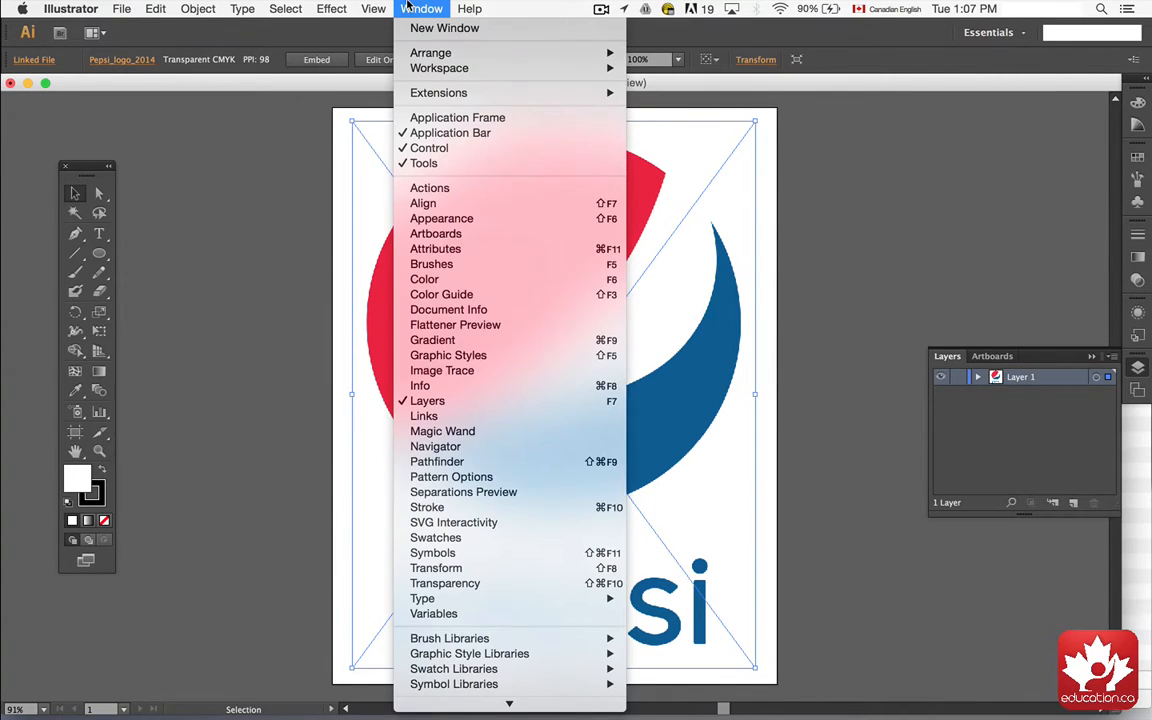
left_click(441, 401)
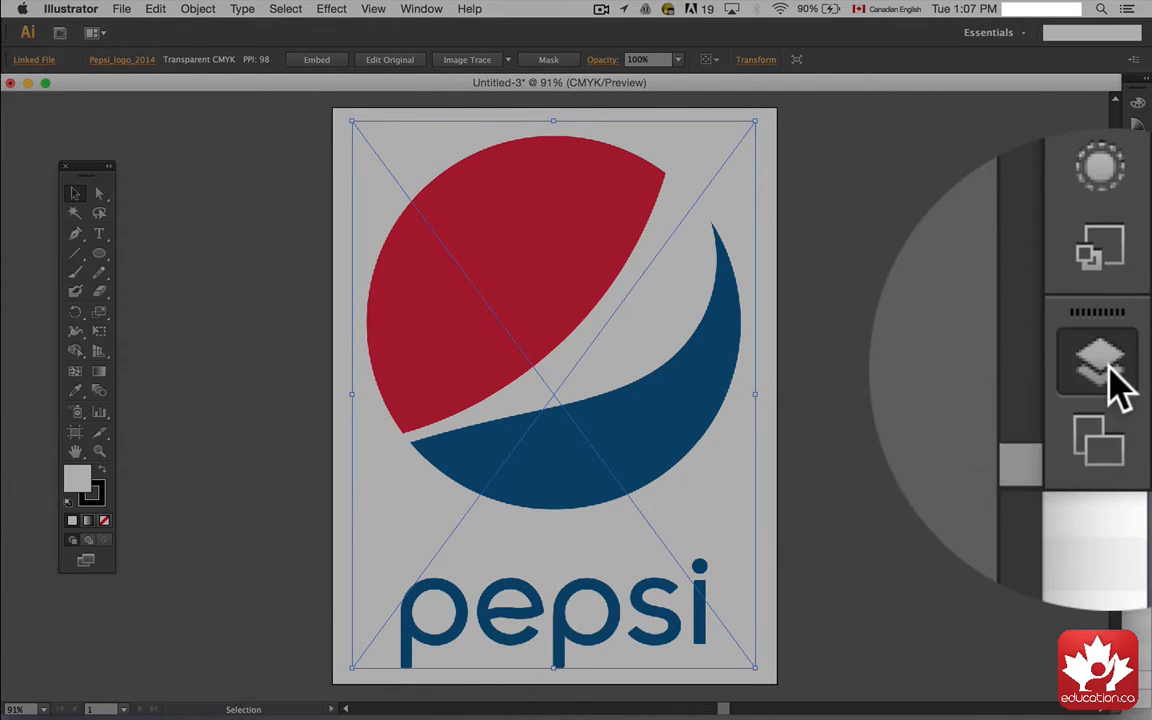
left_click(1140, 370)
left_click(1140, 371)
left_click(421, 8)
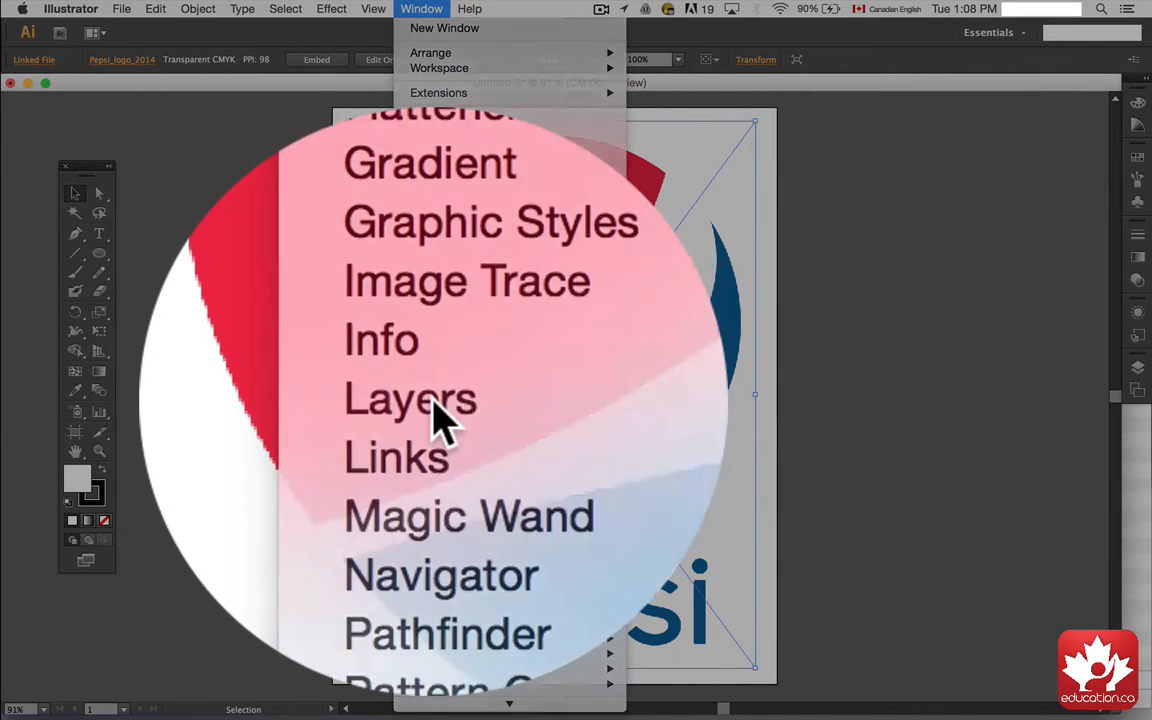
left_click(435, 405)
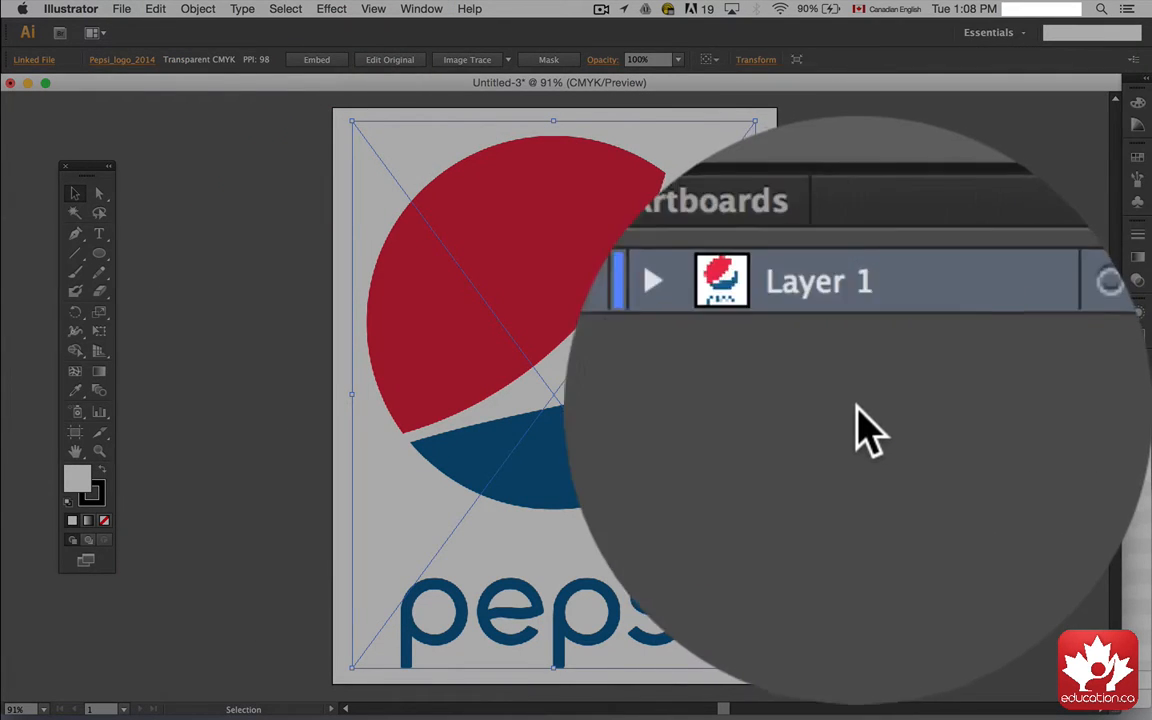
left_click(848, 376)
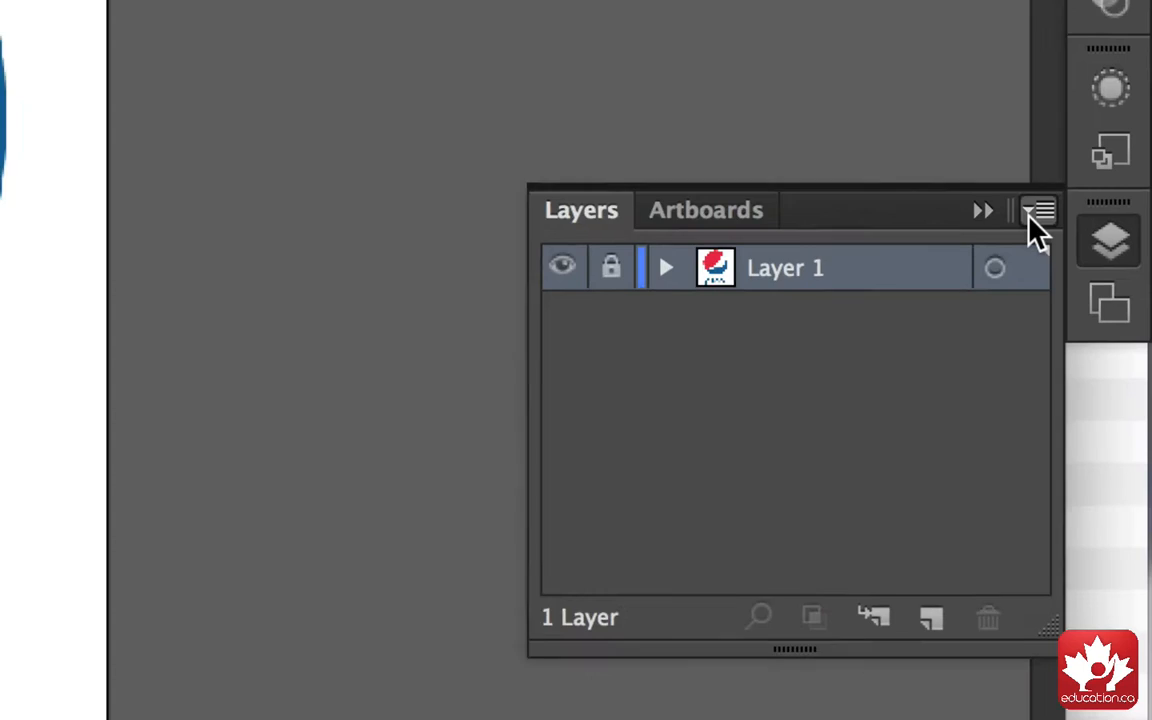
Step: Create a new layer named circles above the logo layer
left_click(1110, 358)
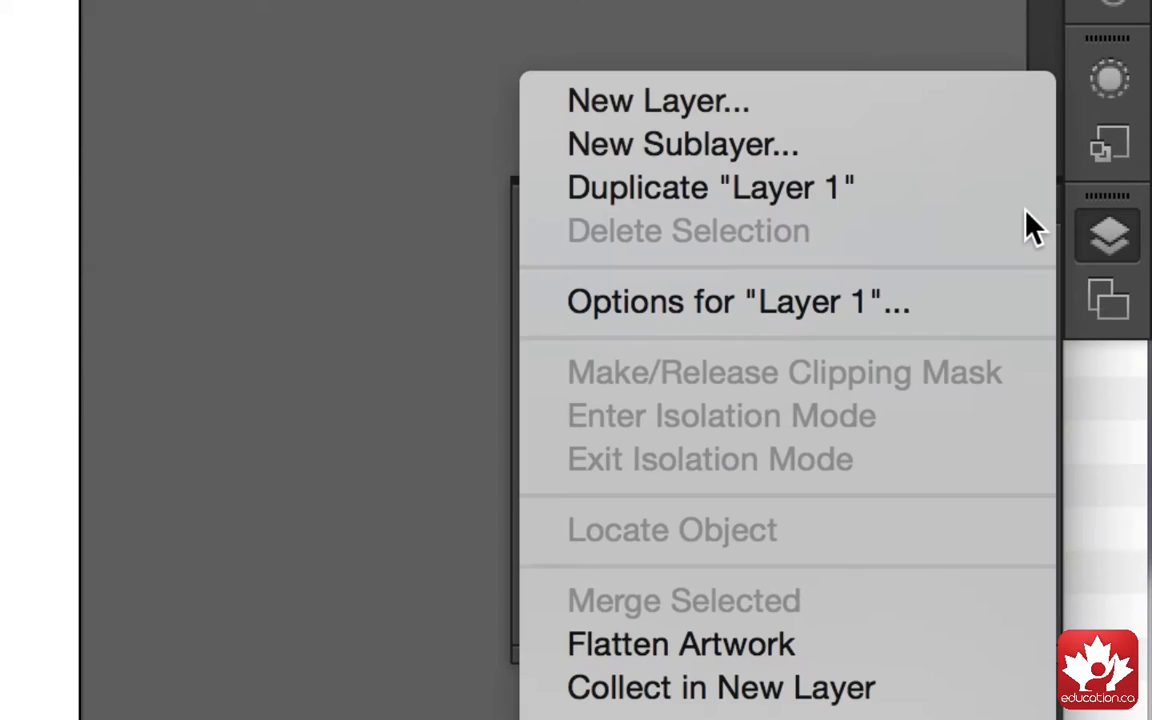
left_click(900, 115)
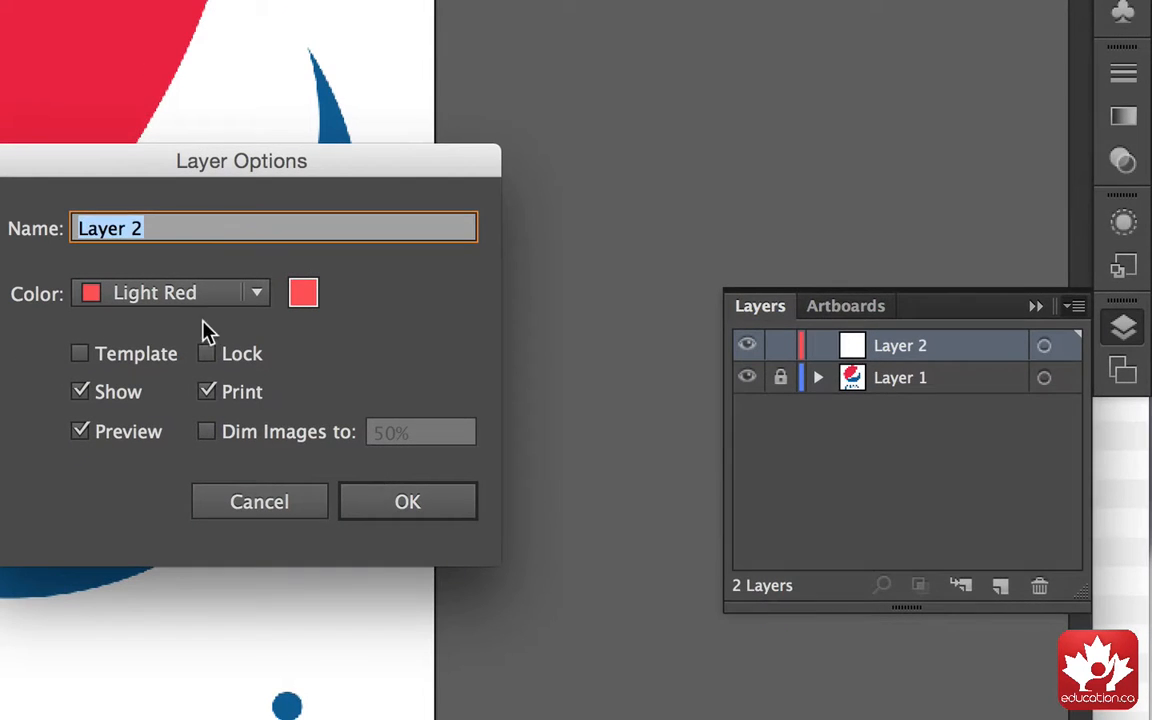
type("c")
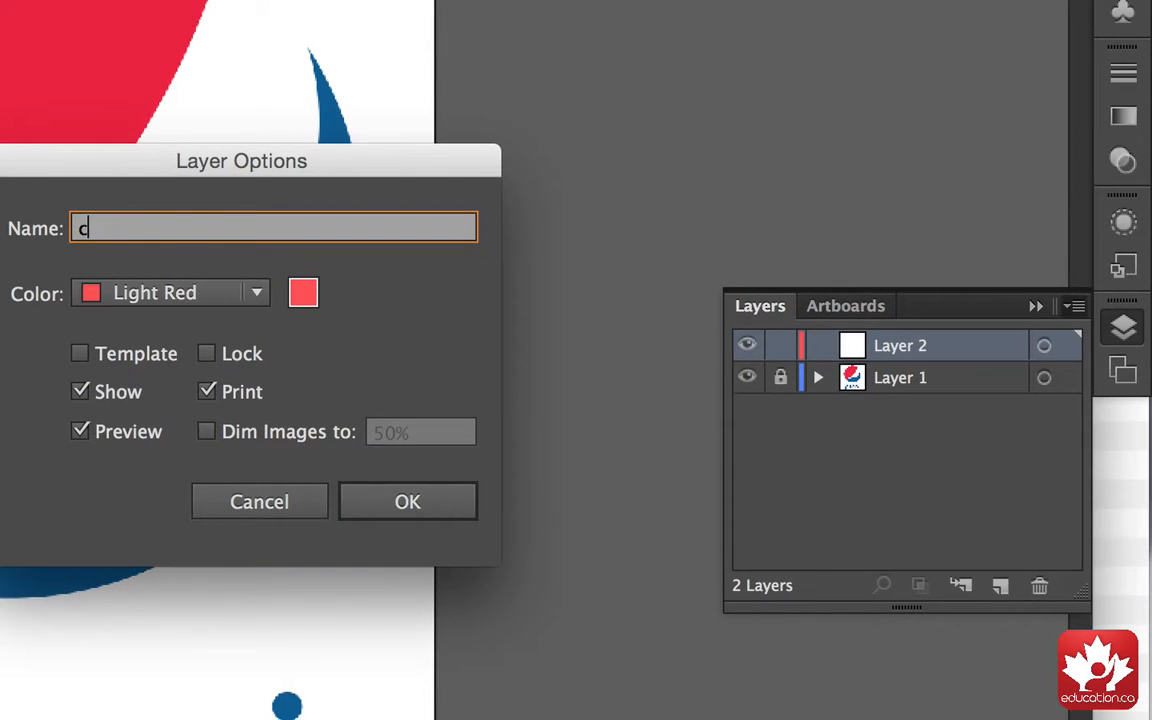
type("ircles")
key("Return")
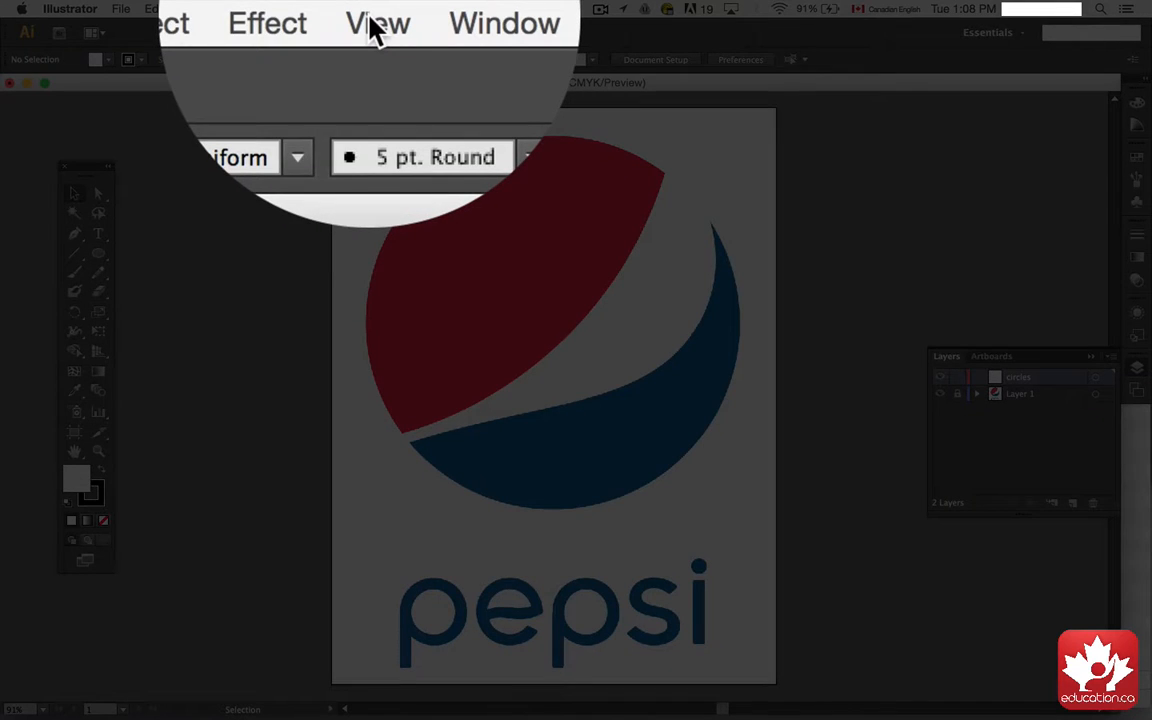
Step: Show the rulers around the document window
left_click(372, 9)
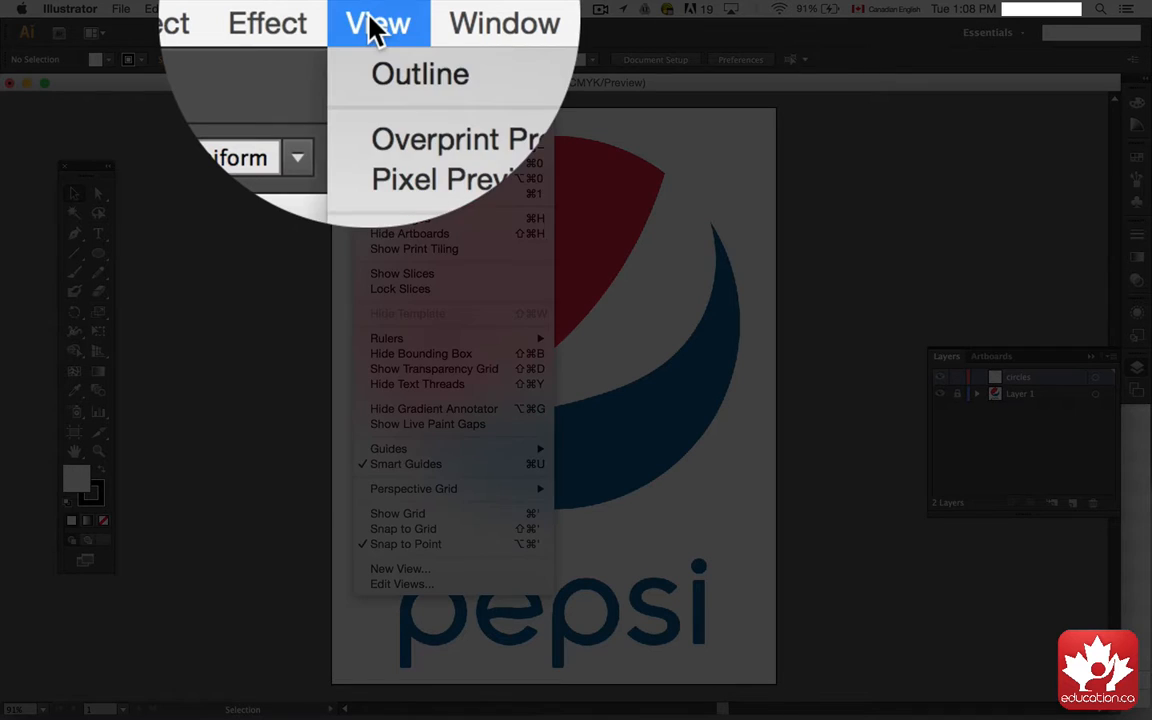
mouse_move(400, 333)
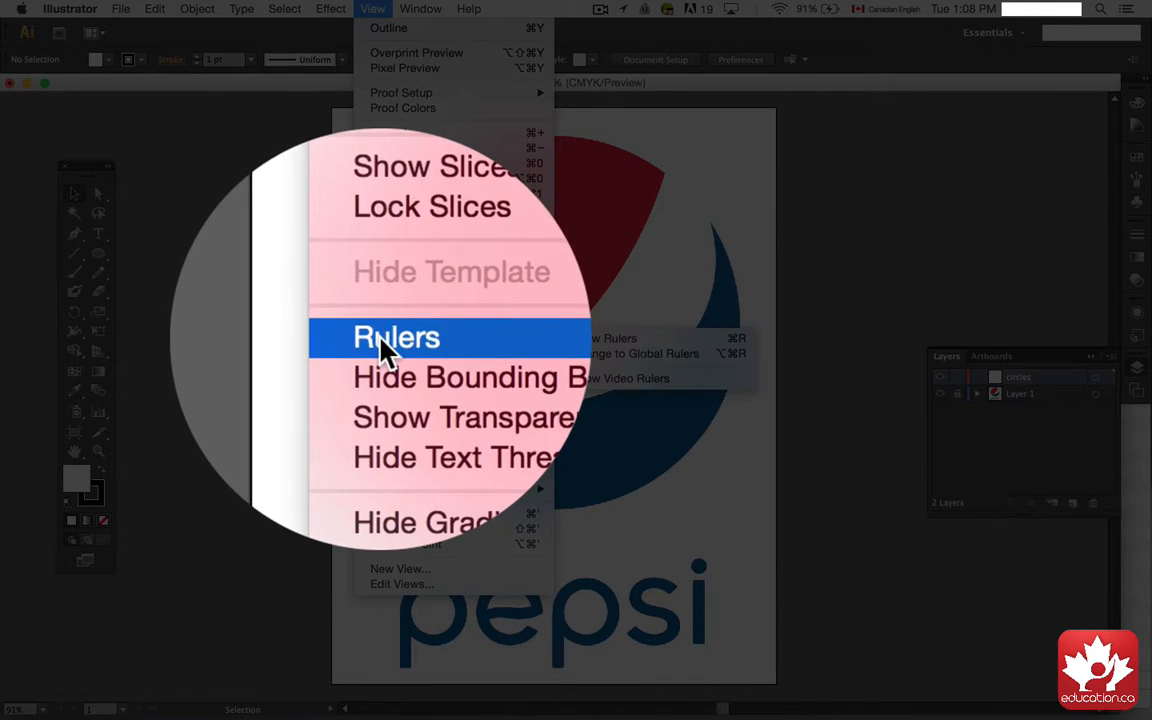
left_click(570, 329)
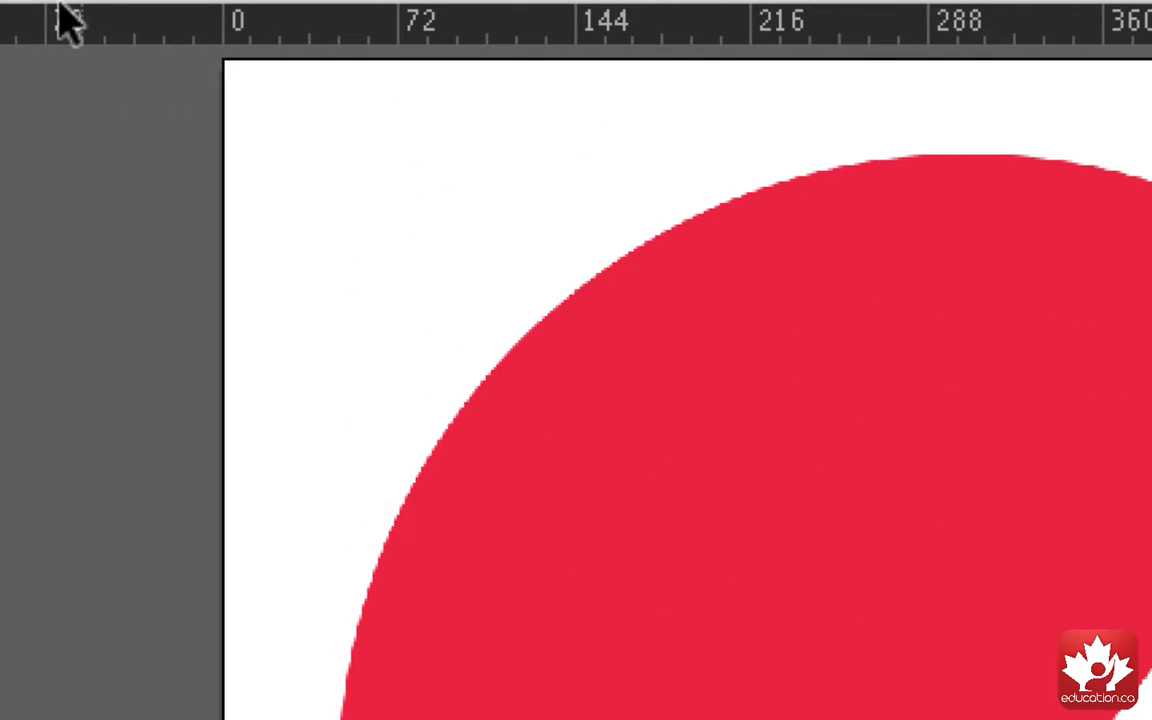
Step: Pull a horizontal guide to the top of the logo circle and a vertical guide to its left edge
left_click_drag(58, 6, 112, 130)
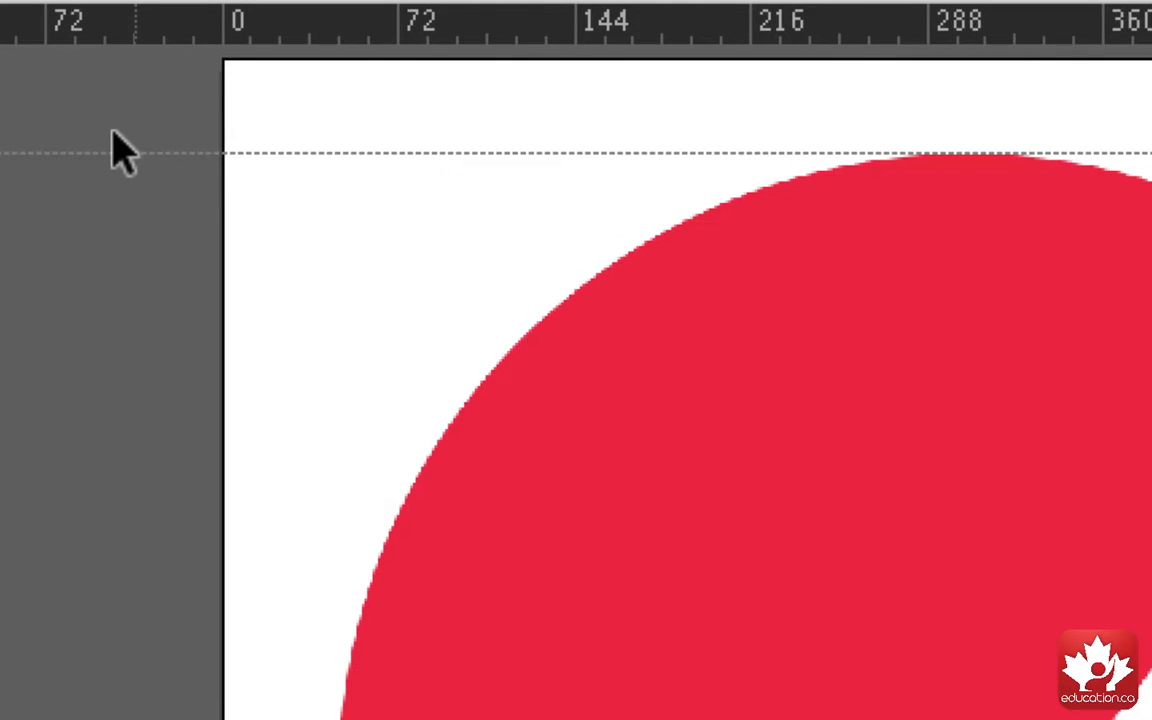
left_click_drag(112, 131, 112, 130)
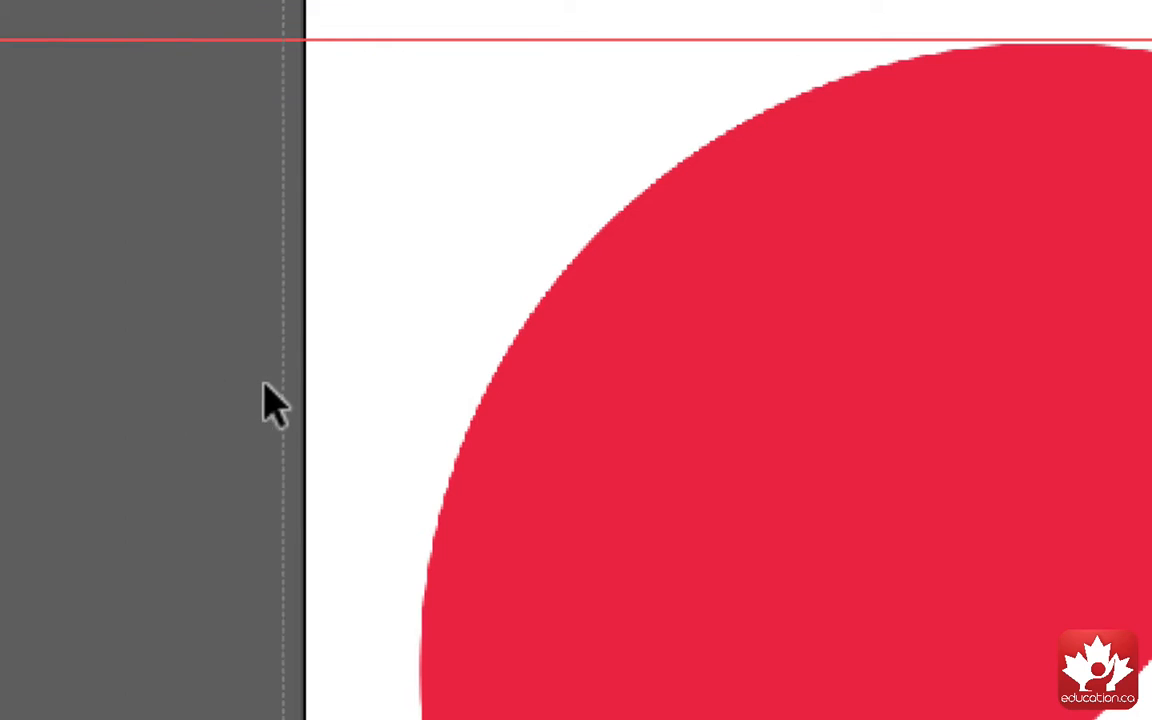
left_click_drag(263, 382, 396, 396)
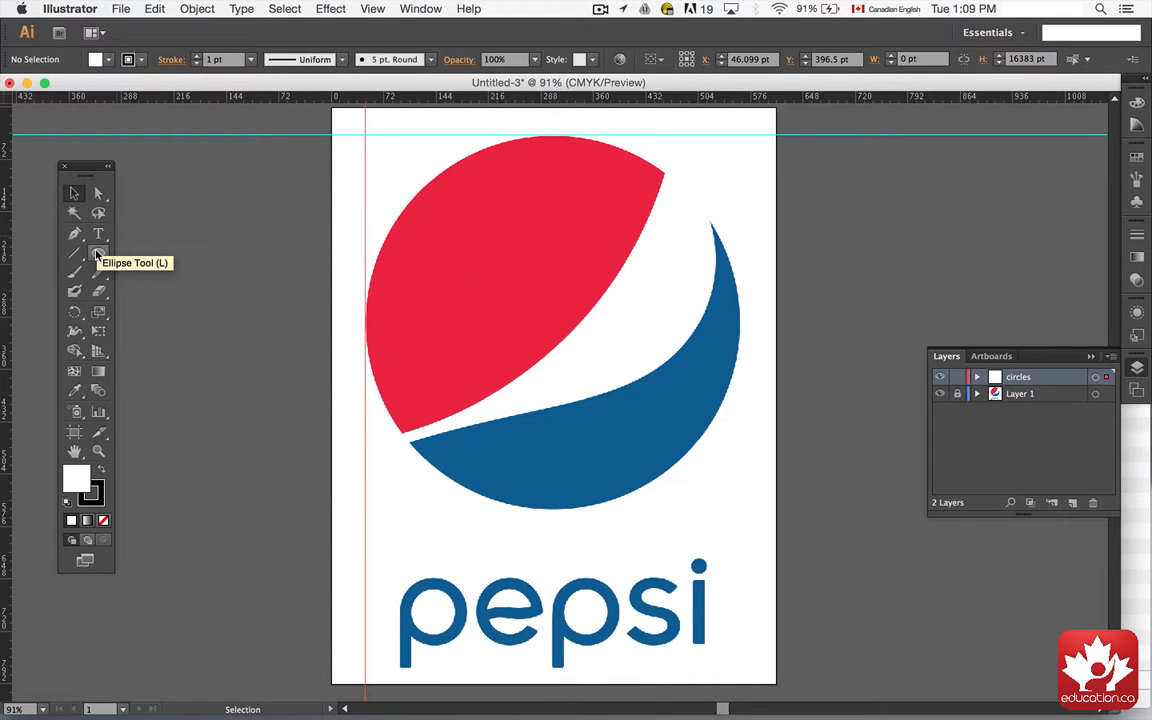
Step: Draw a circle with the Ellipse tool from the guides' intersection, covering the logo's circle
left_click(96, 259)
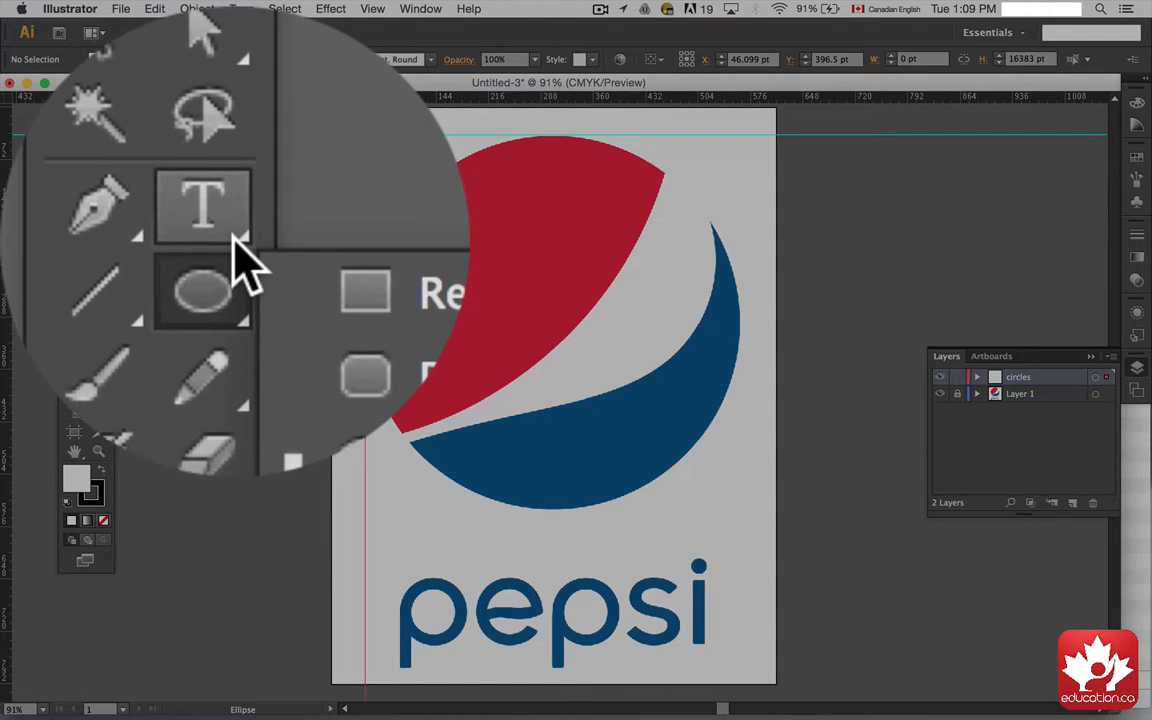
left_click(100, 237)
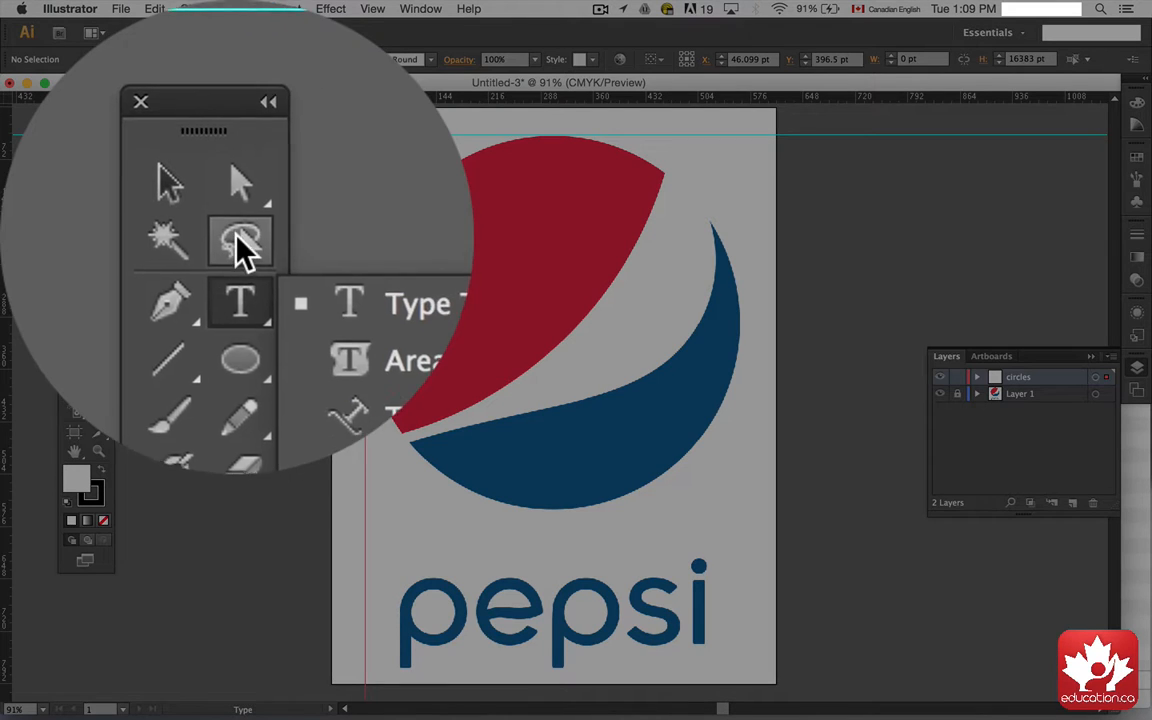
left_click(96, 255)
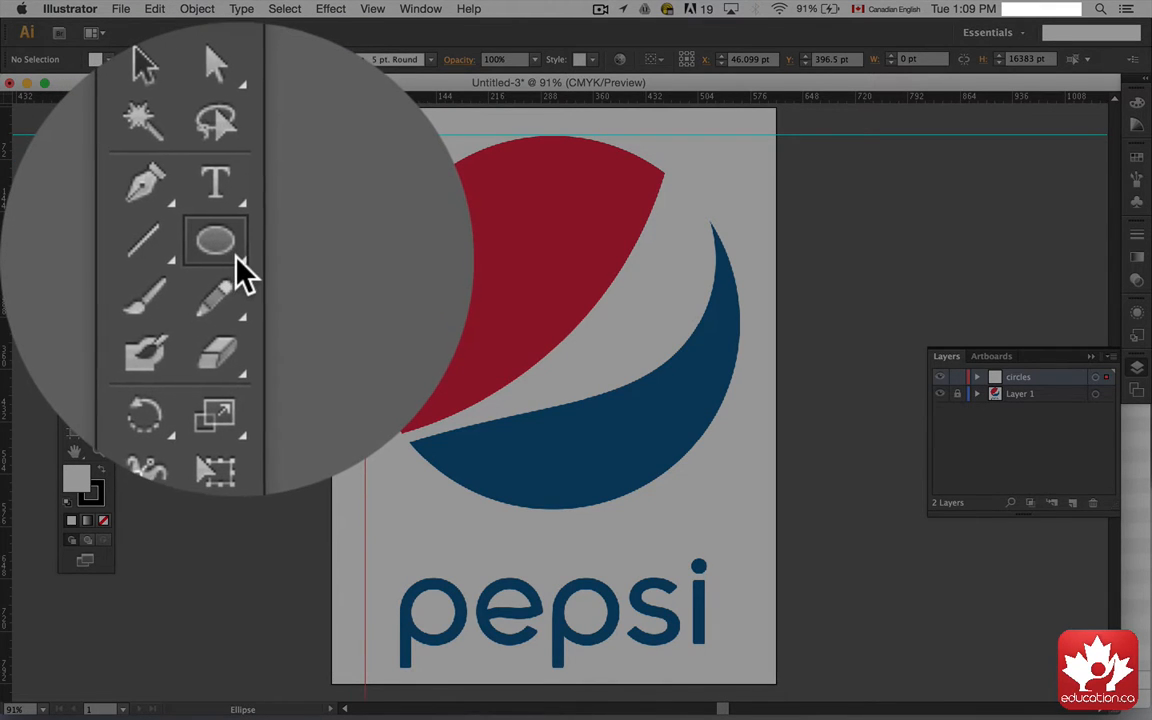
left_click(104, 254)
left_click(145, 294)
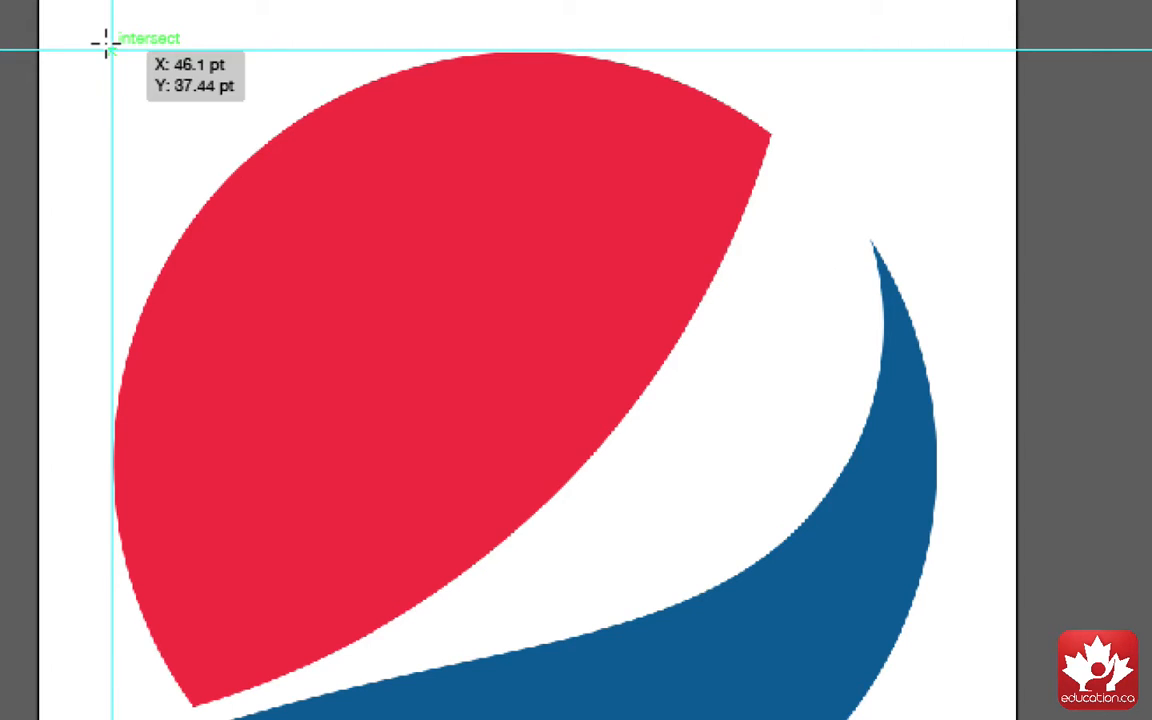
left_click_drag(106, 44, 720, 719)
left_click_drag(902, 719, 937, 719)
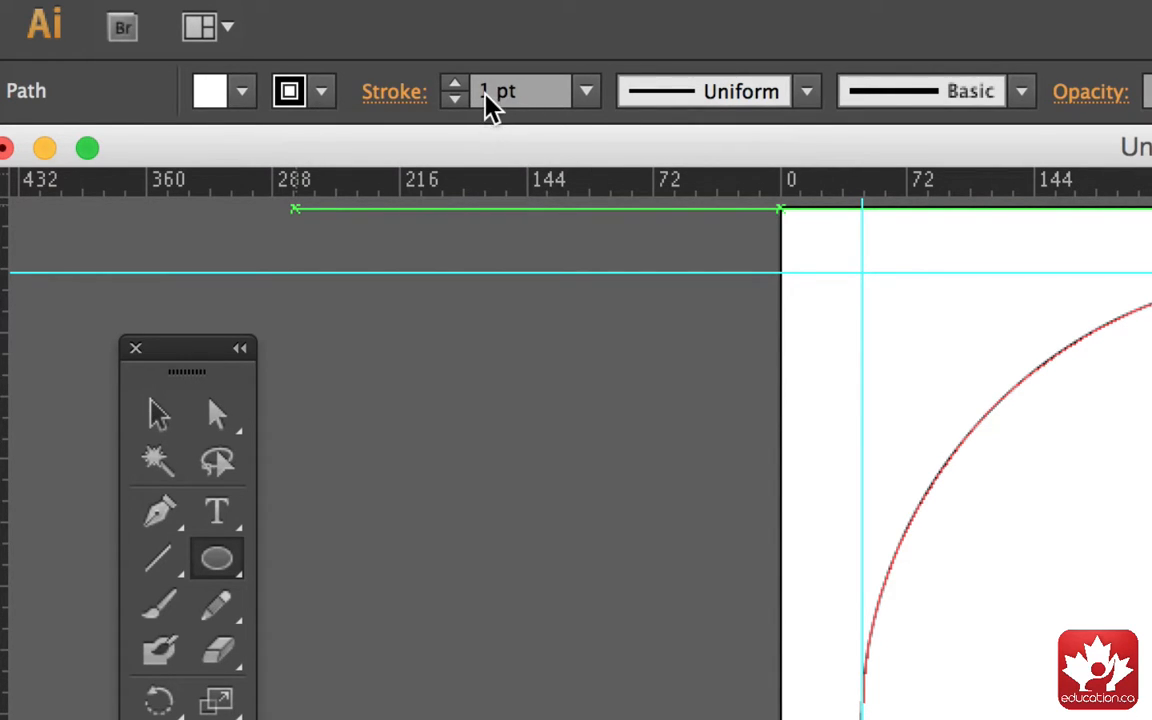
Step: Set the circle's stroke to 10 pt and its fill to yellow
left_click(585, 96)
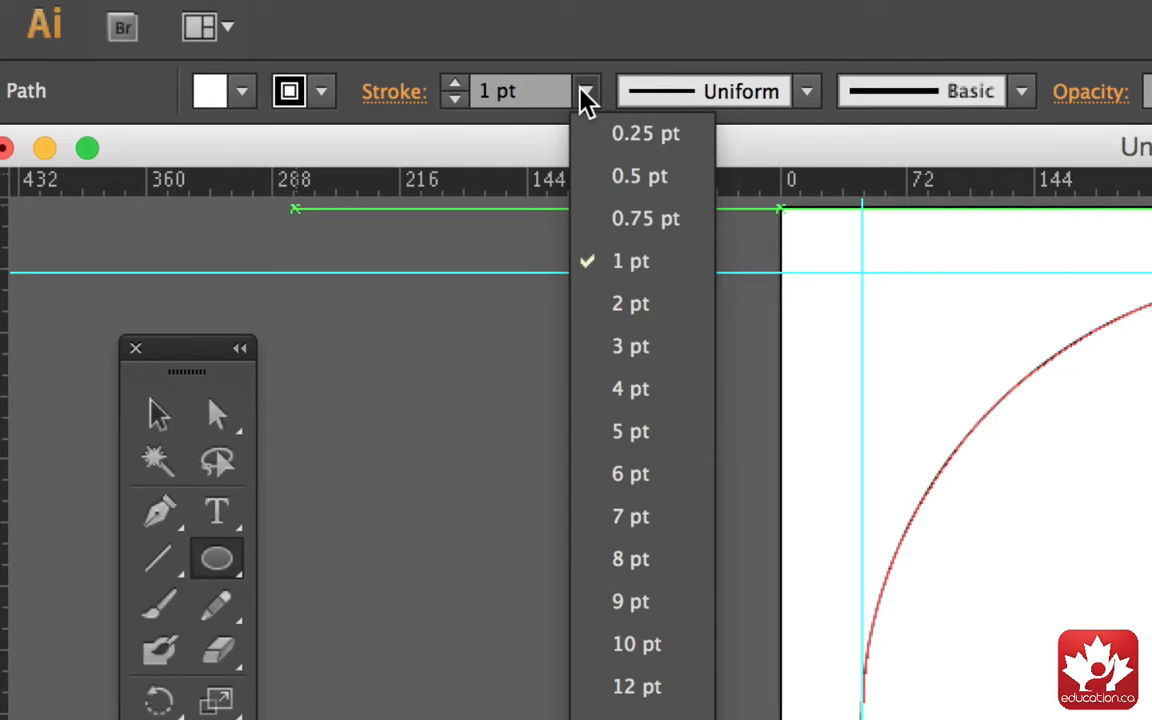
left_click(630, 645)
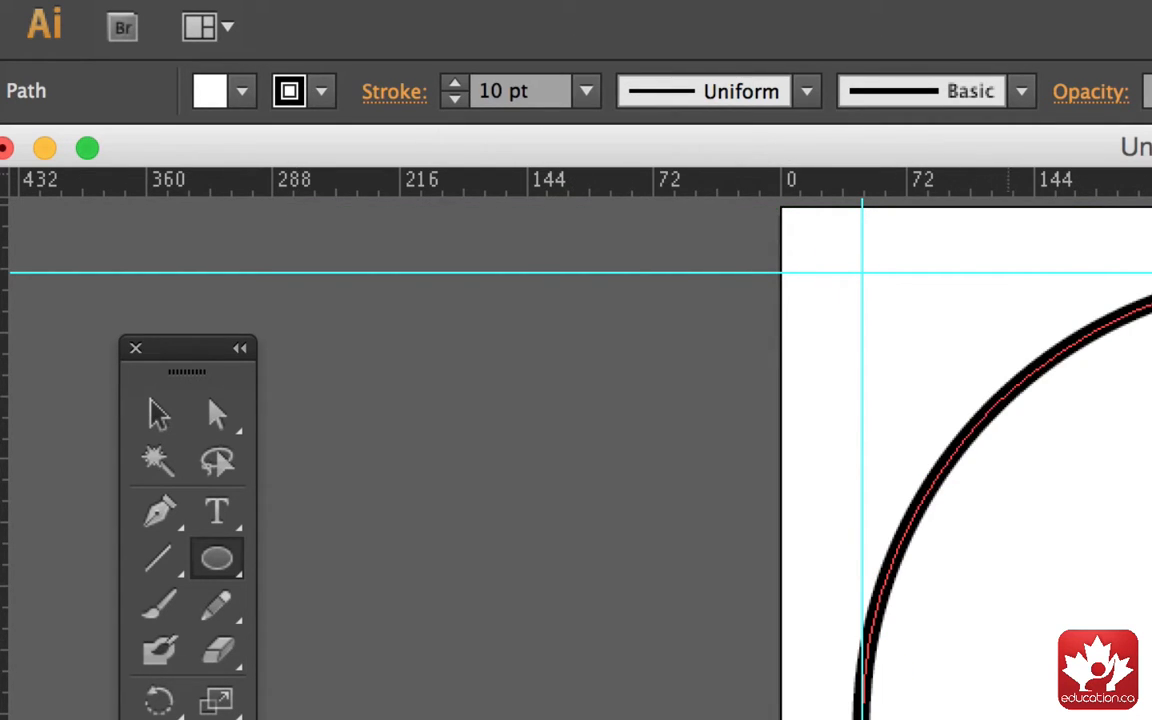
left_click(242, 92)
left_click(137, 156)
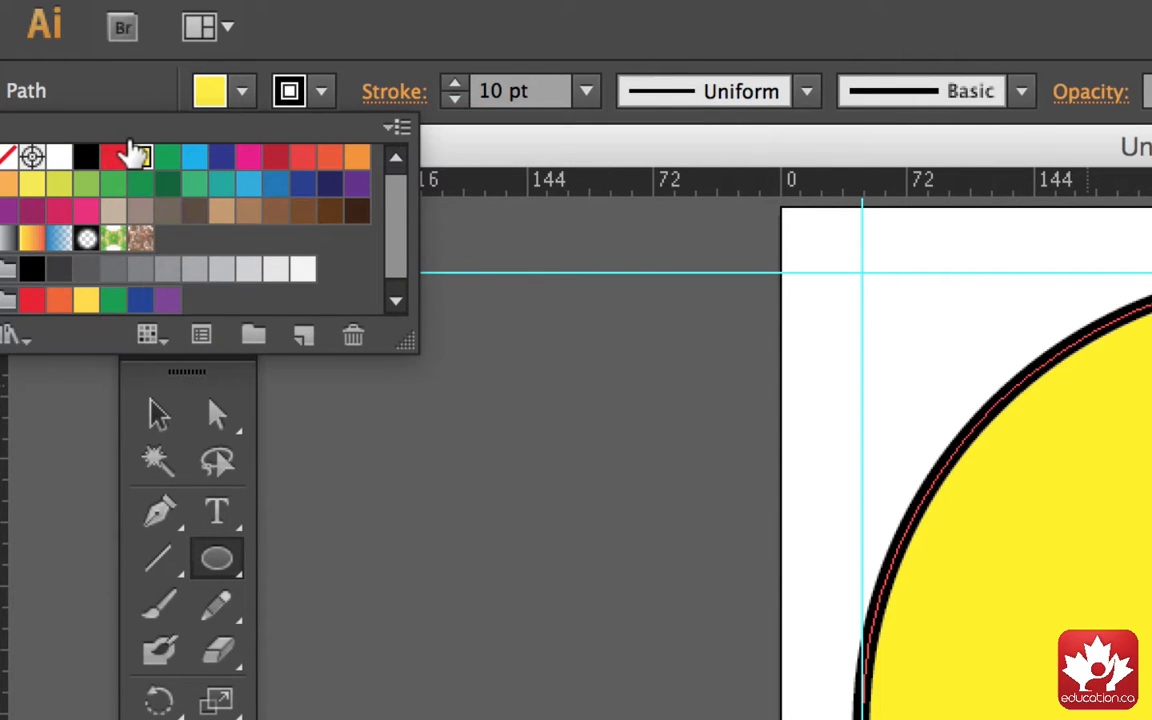
Step: Change the circle's fill colour to white
left_click(241, 96)
left_click(241, 96)
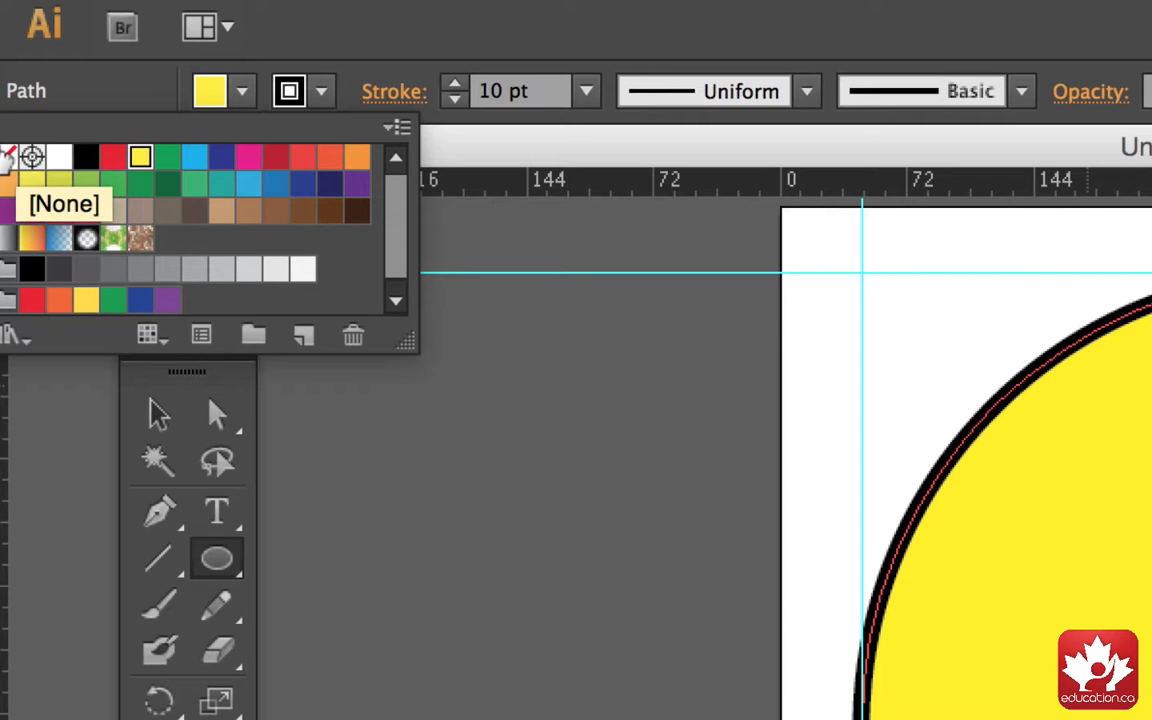
left_click(56, 157)
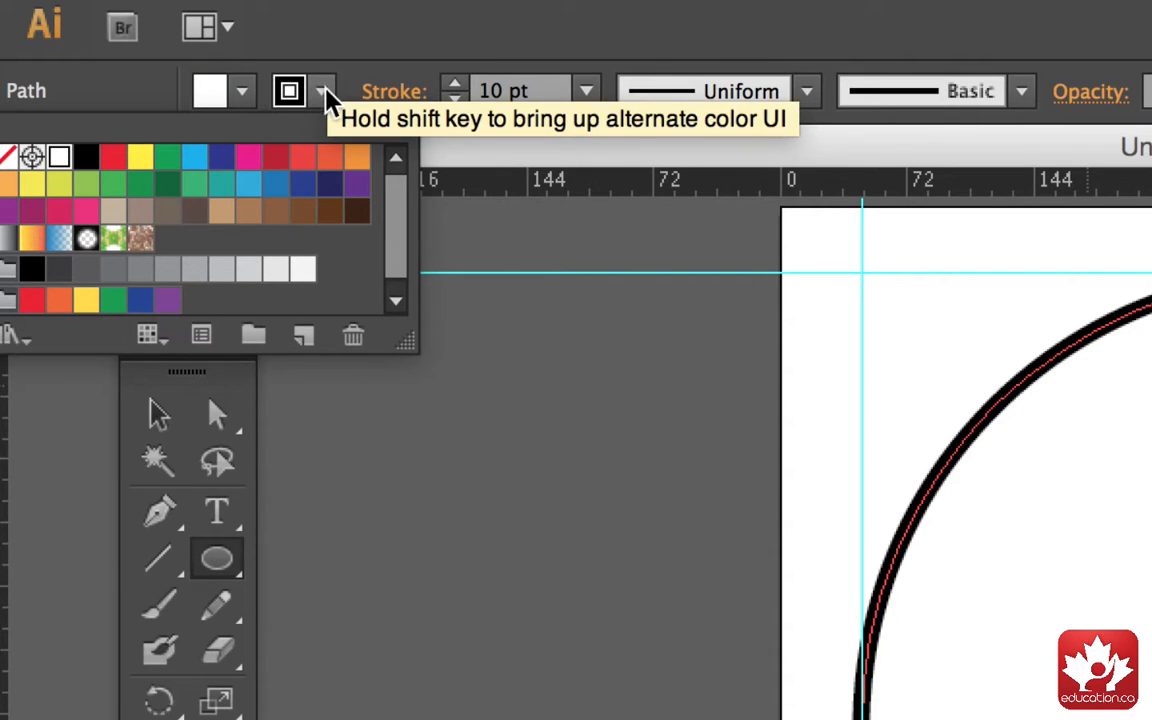
Step: Set the circle's stroke weight to 2 pt and its opacity to 40%
left_click(583, 98)
left_click(586, 100)
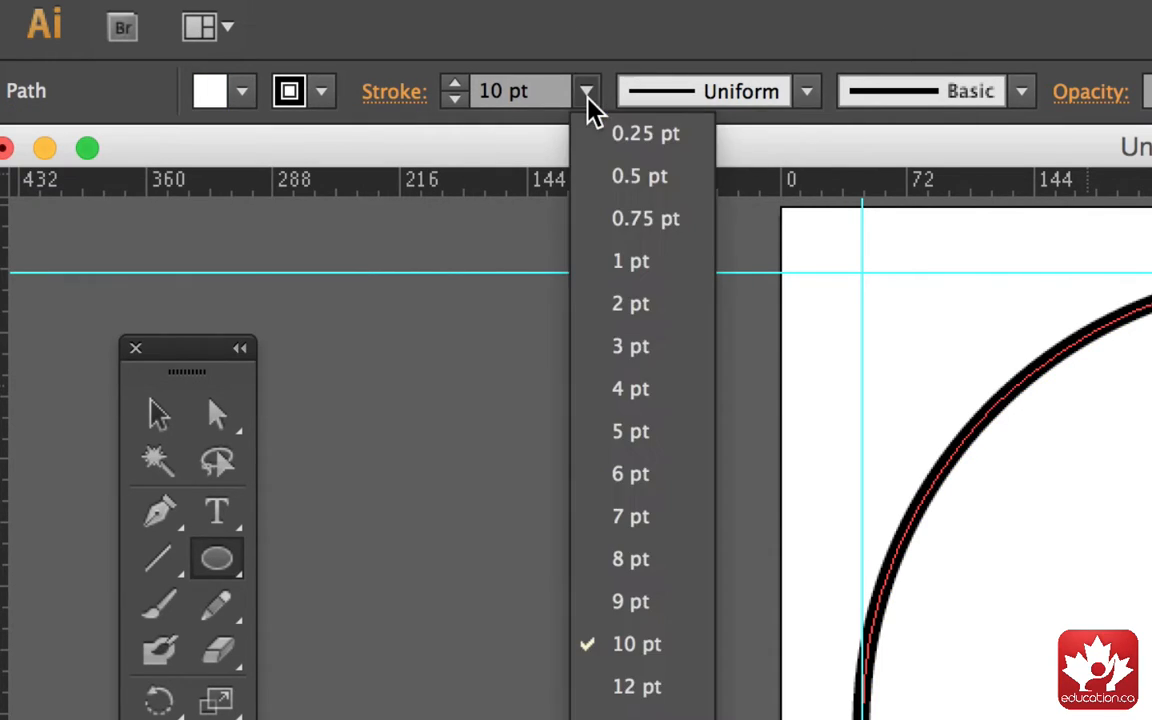
left_click(620, 304)
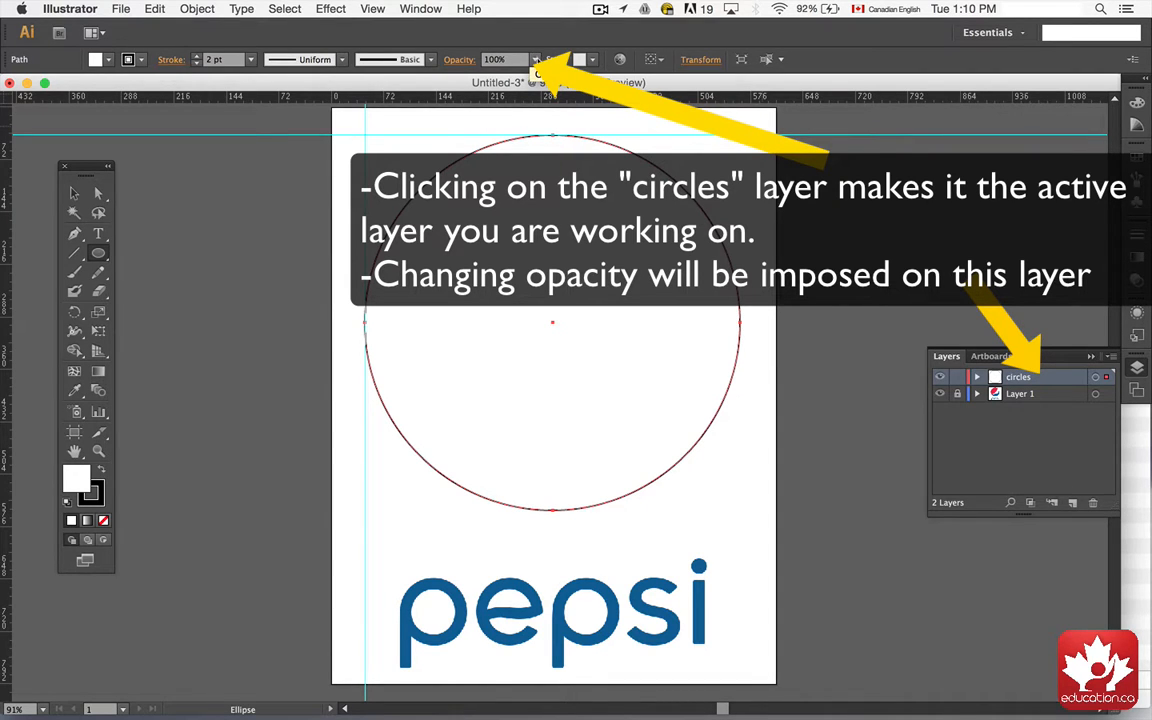
left_click(536, 60)
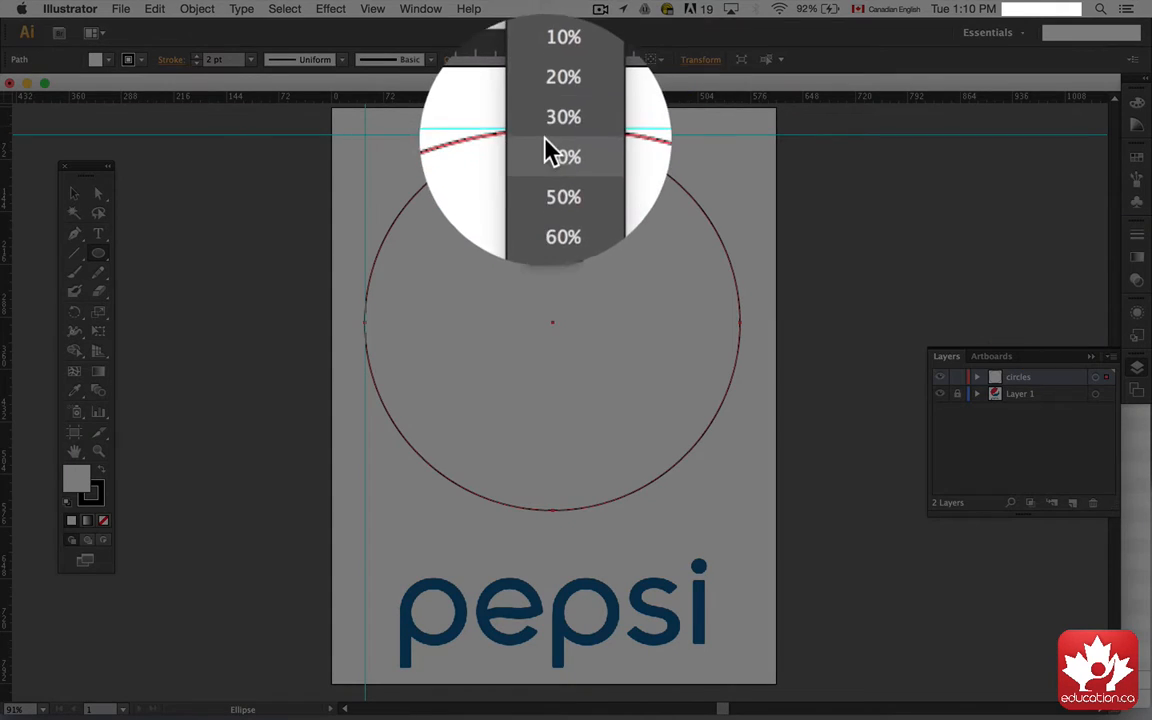
left_click(547, 143)
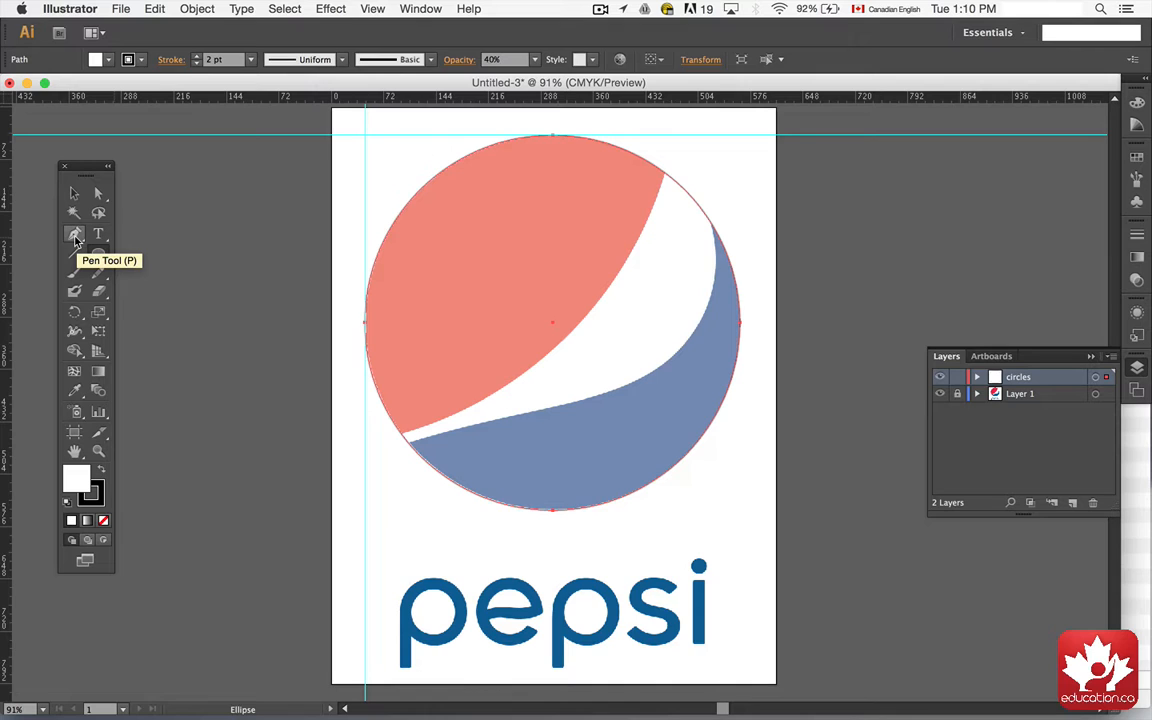
Step: Zoom in on the circle to examine where its edge meets the red and blue shapes
left_click(75, 236)
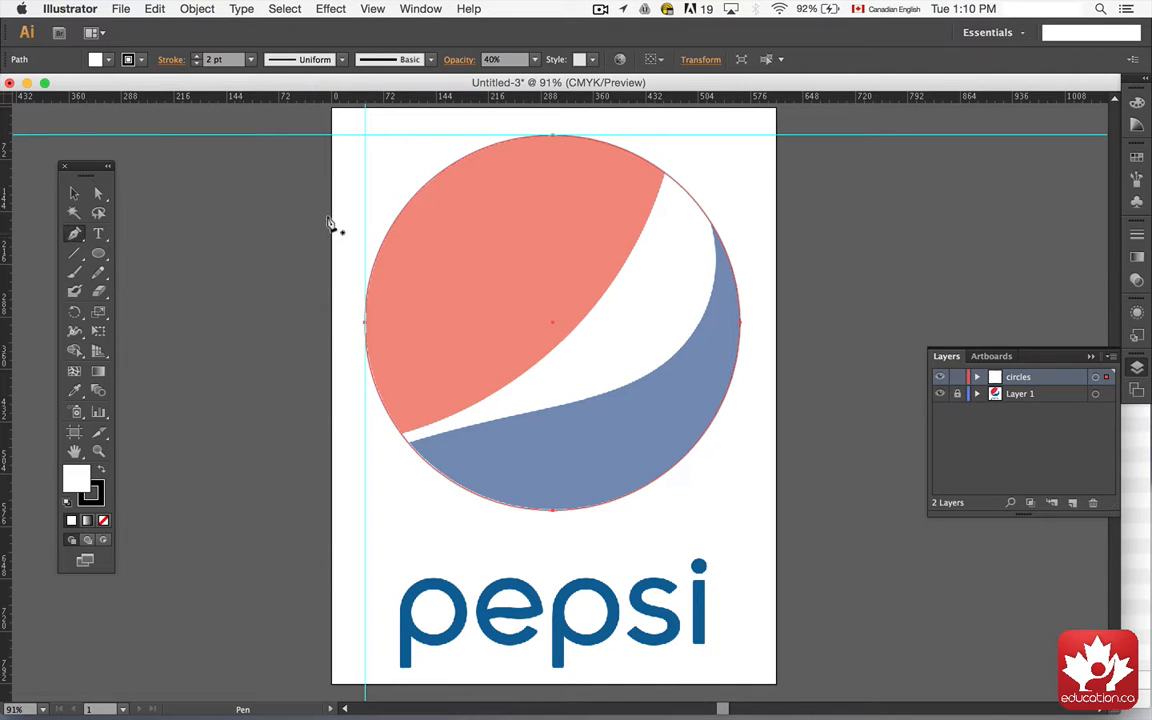
key("super+equal")
key("super+equal")
key("super+equal")
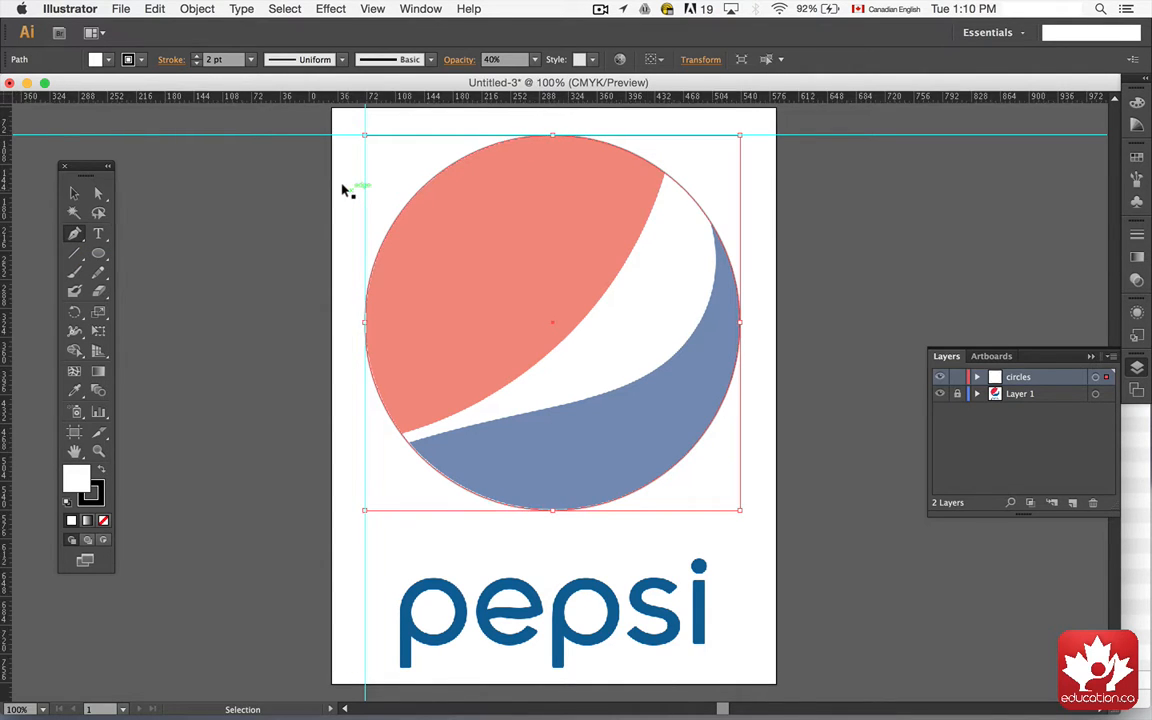
scroll(390, 360, "up", 10)
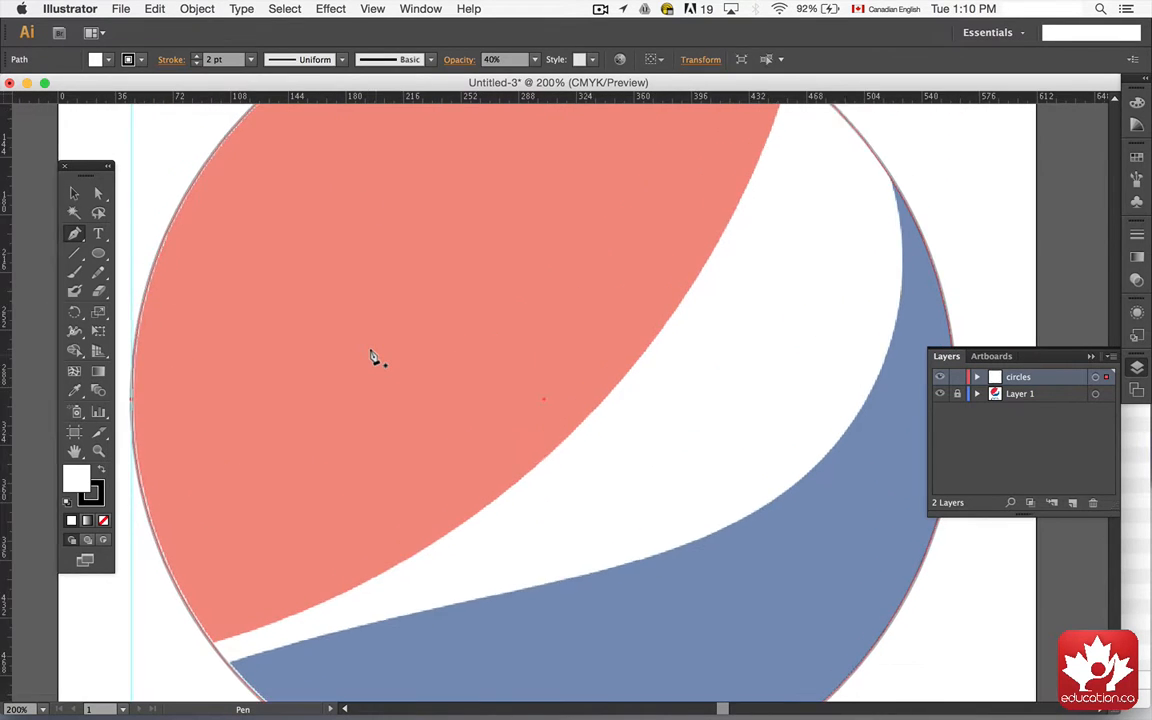
scroll(372, 357, "up", 5)
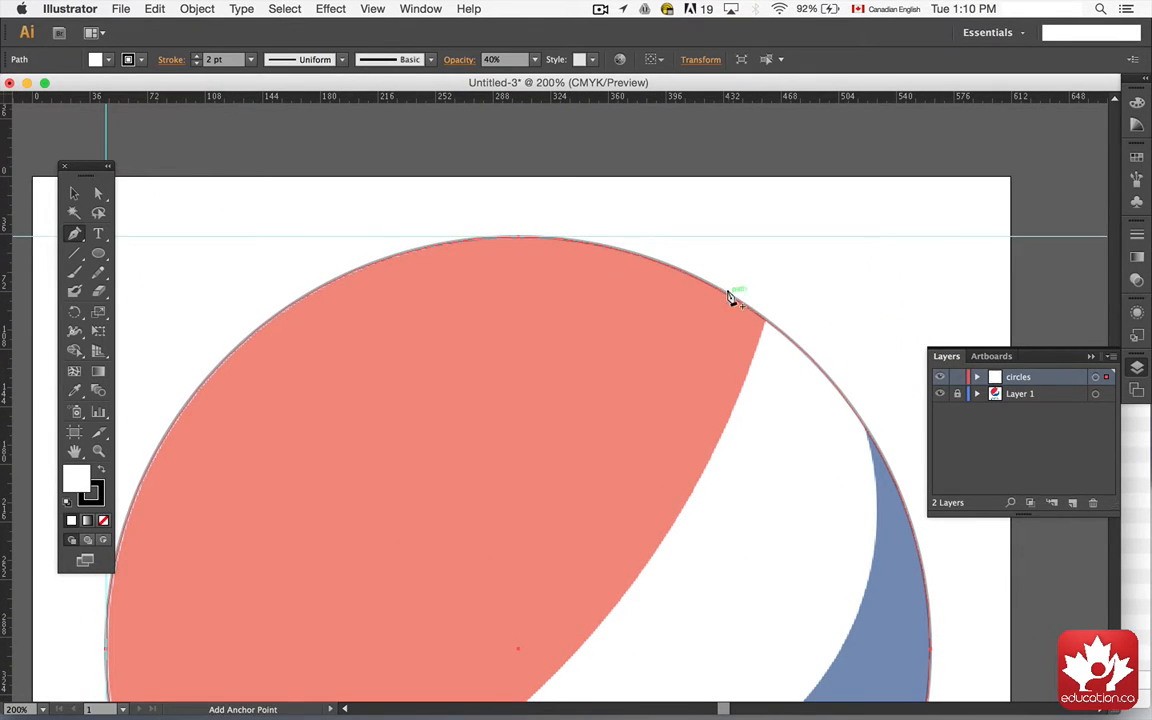
scroll(442, 329, "down", 4)
scroll(442, 329, "left", 2)
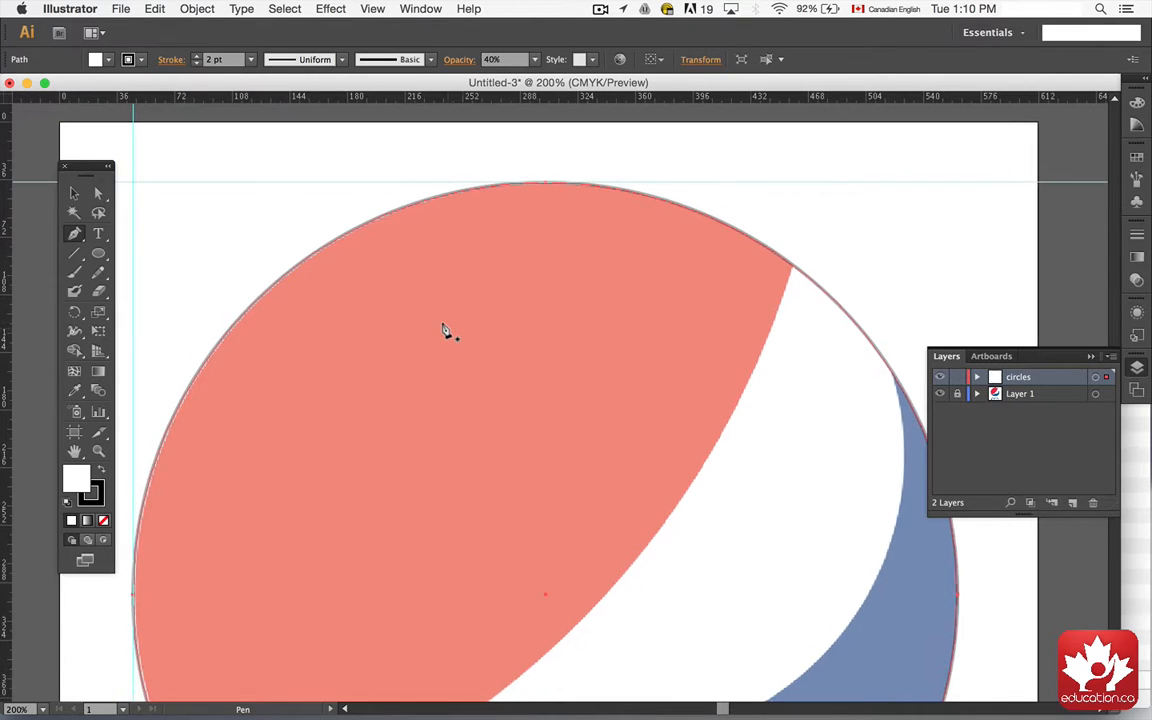
scroll(287, 396, "down", 5)
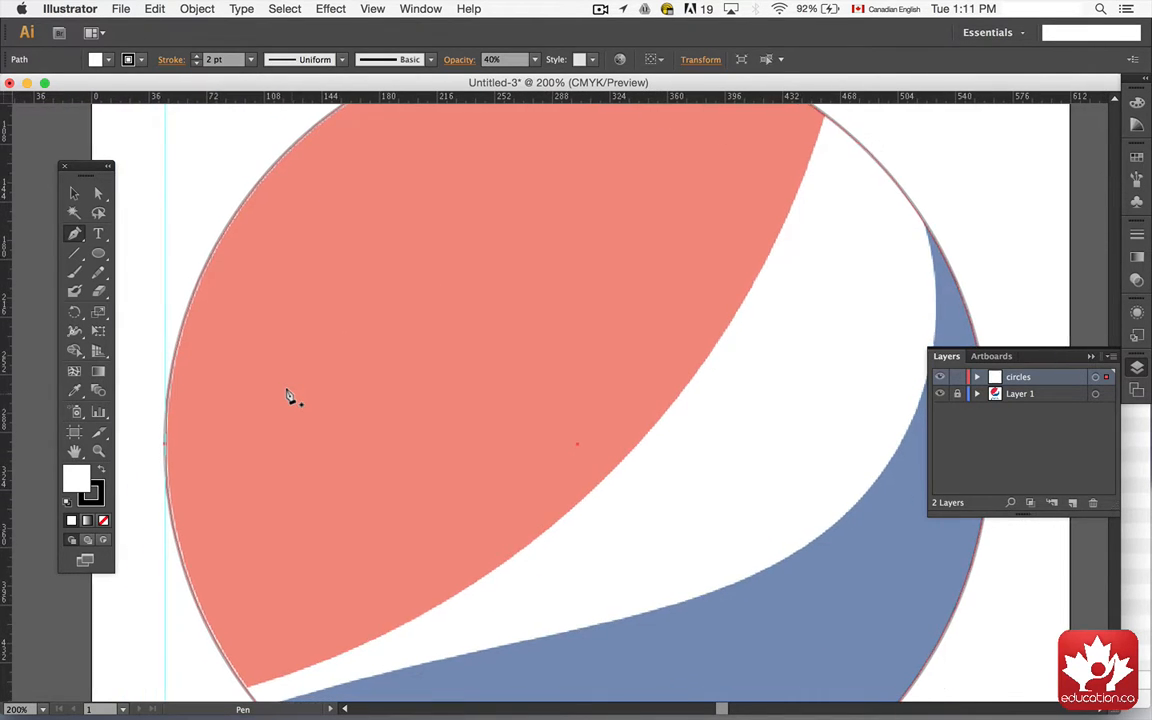
scroll(287, 396, "right", 5)
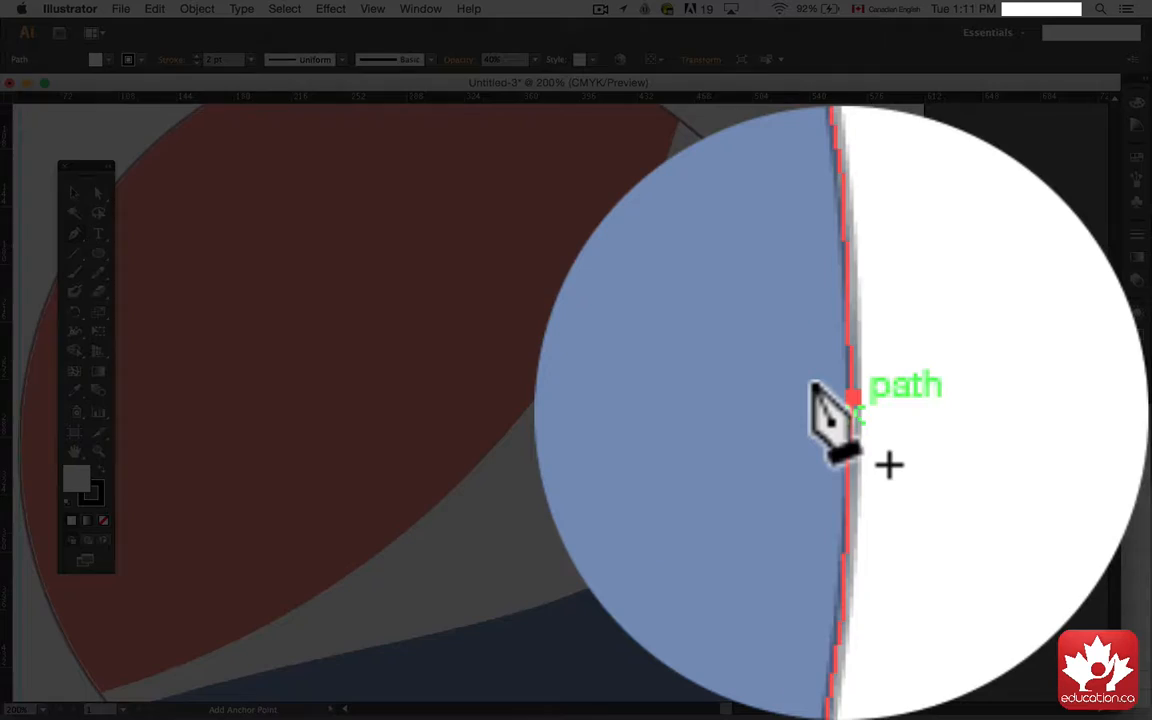
scroll(620, 385, "up", 5)
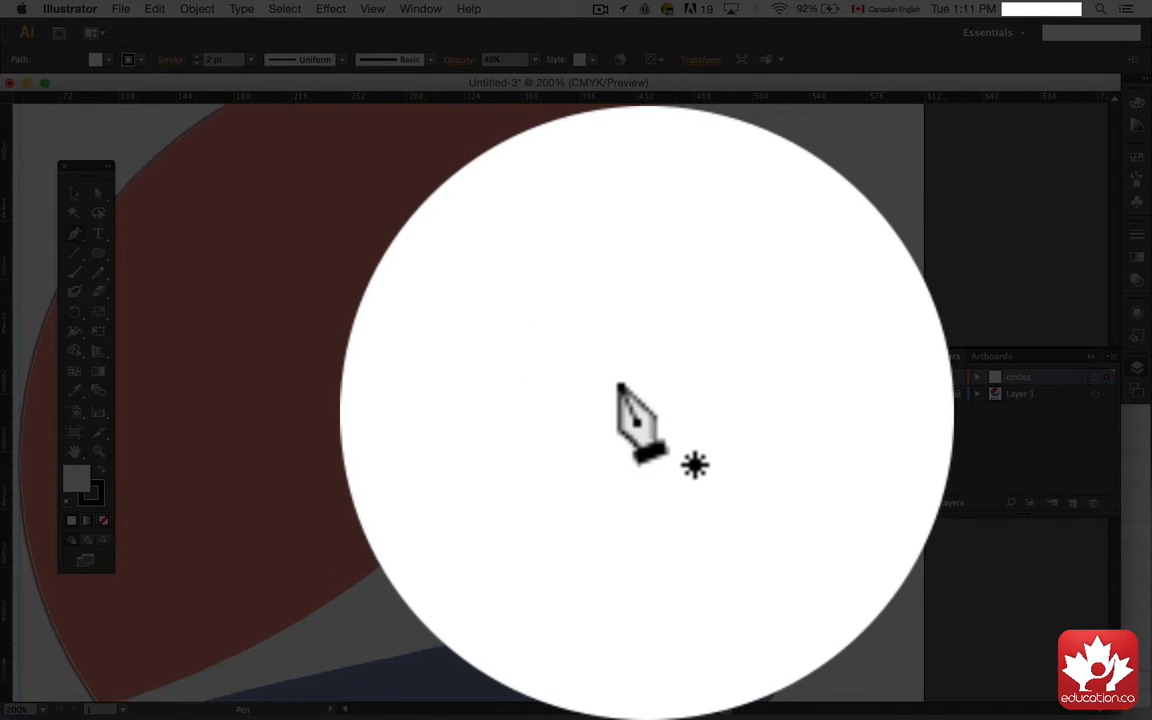
scroll(620, 385, "left", 2)
scroll(620, 385, "down", 4)
scroll(620, 385, "right", 1)
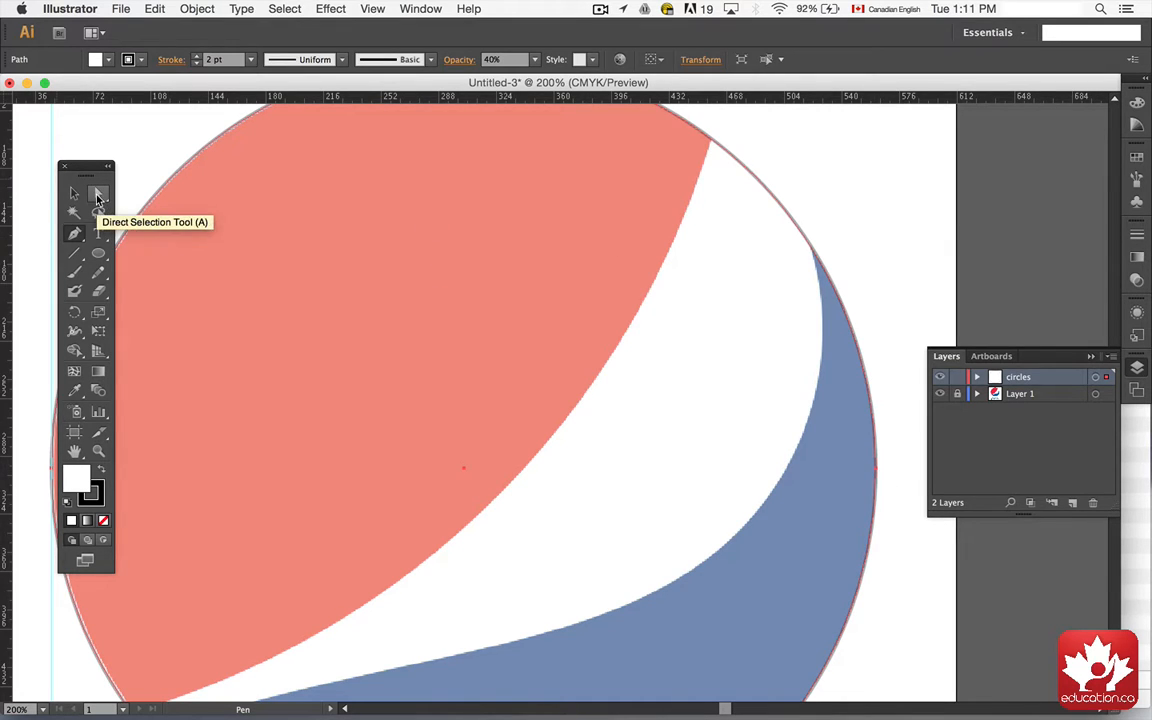
left_click(98, 196)
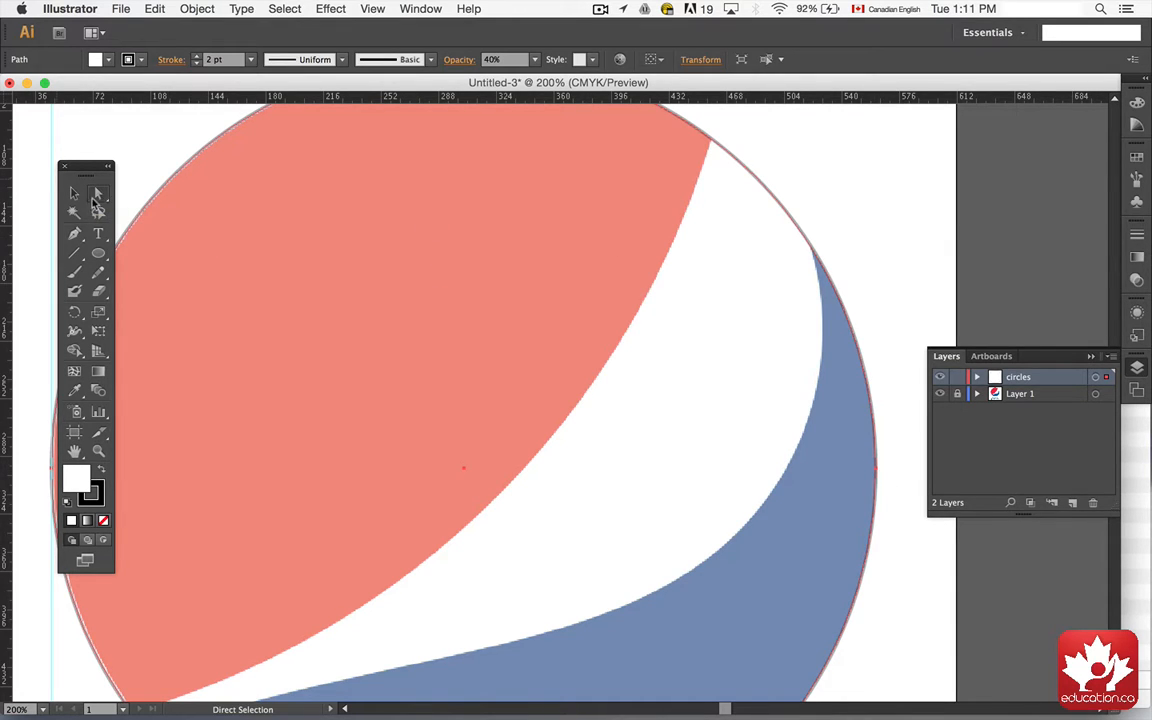
left_click(77, 197)
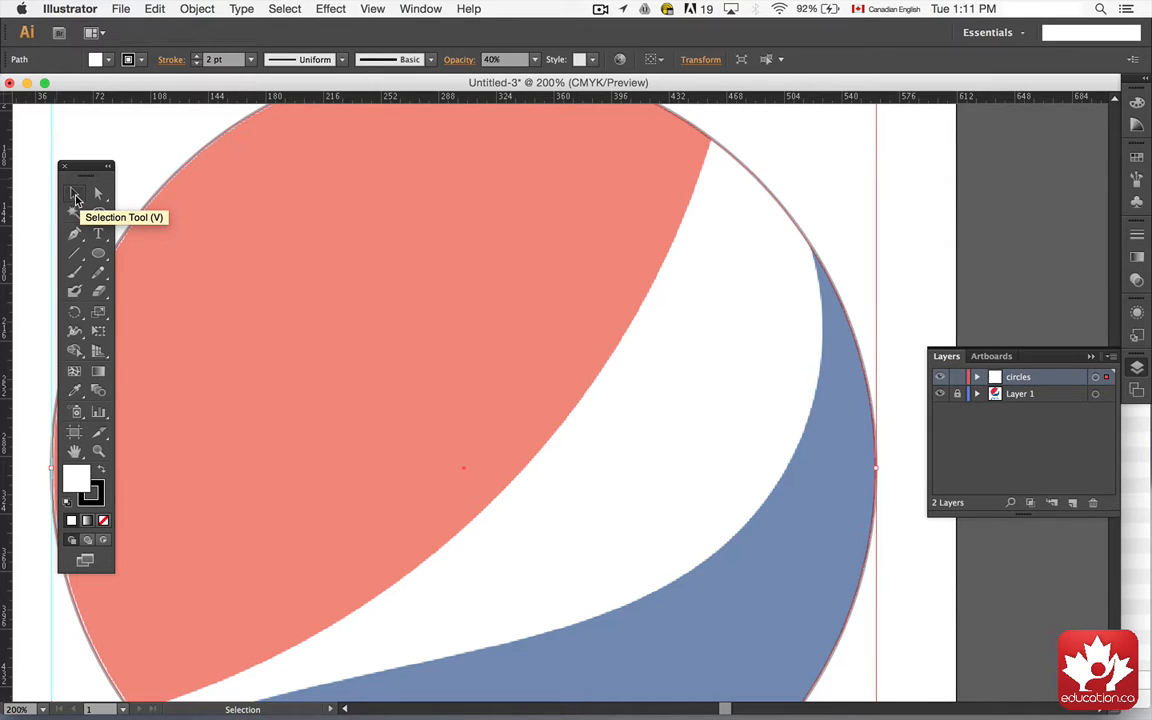
left_click(158, 174)
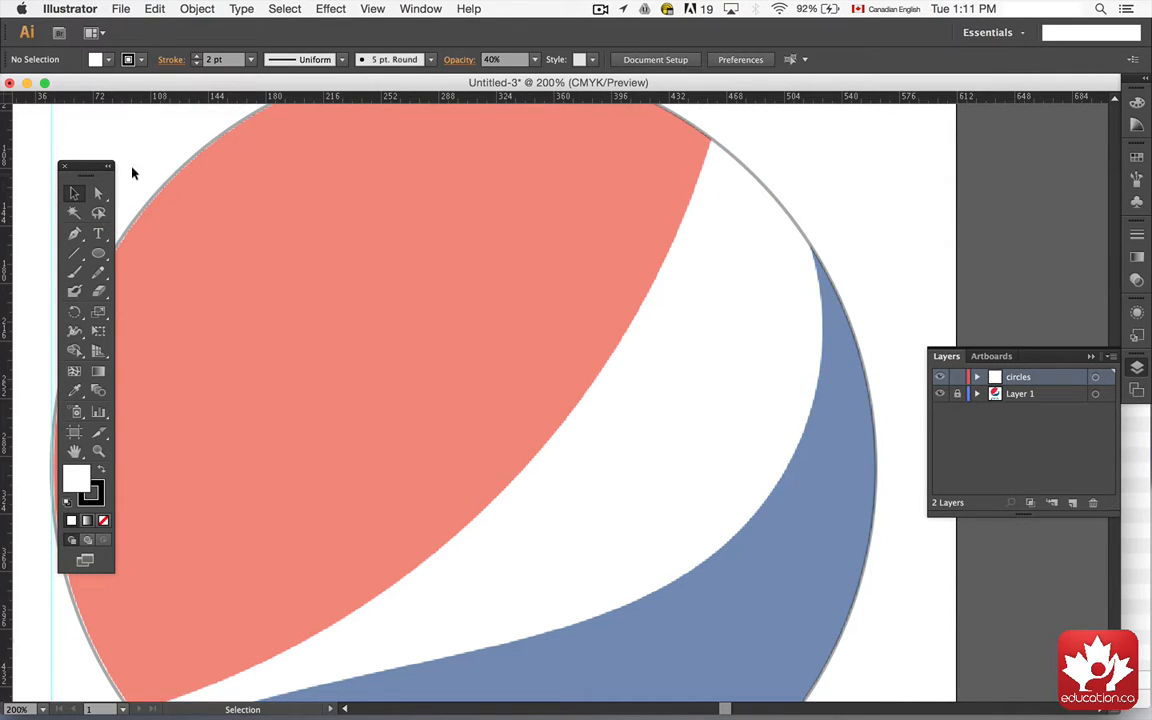
Step: Try moving the circle's right anchor point inward and reshaping its handle, then undo the edits
key("a")
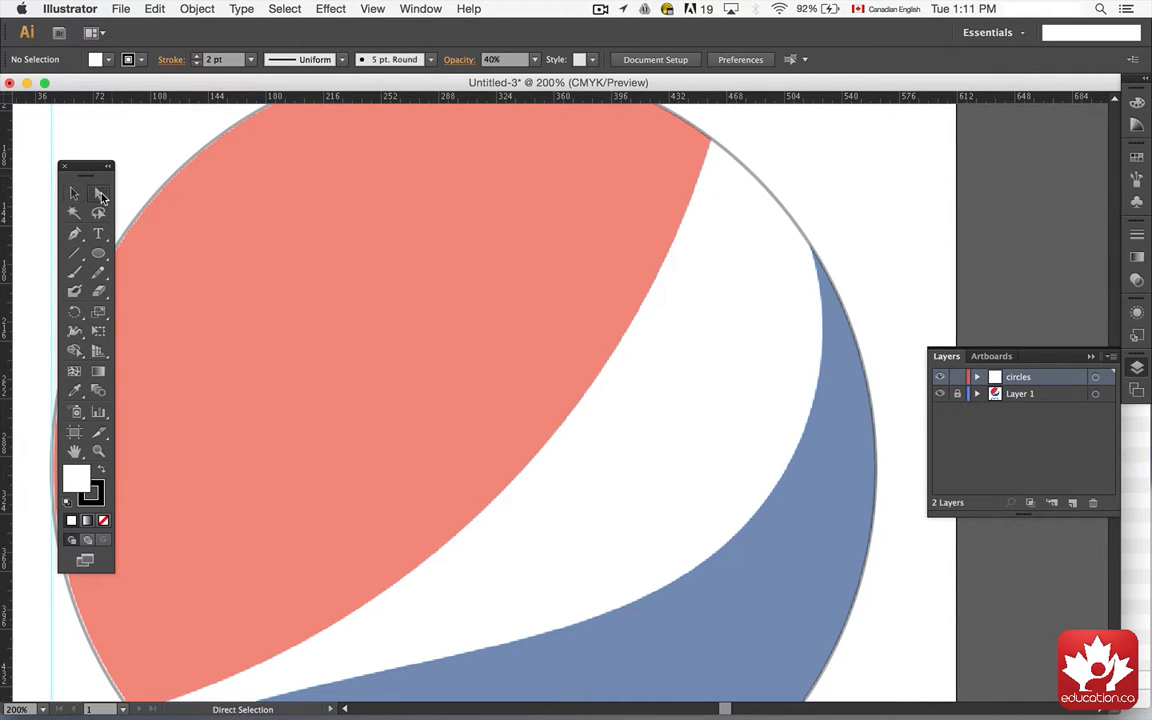
left_click(861, 371)
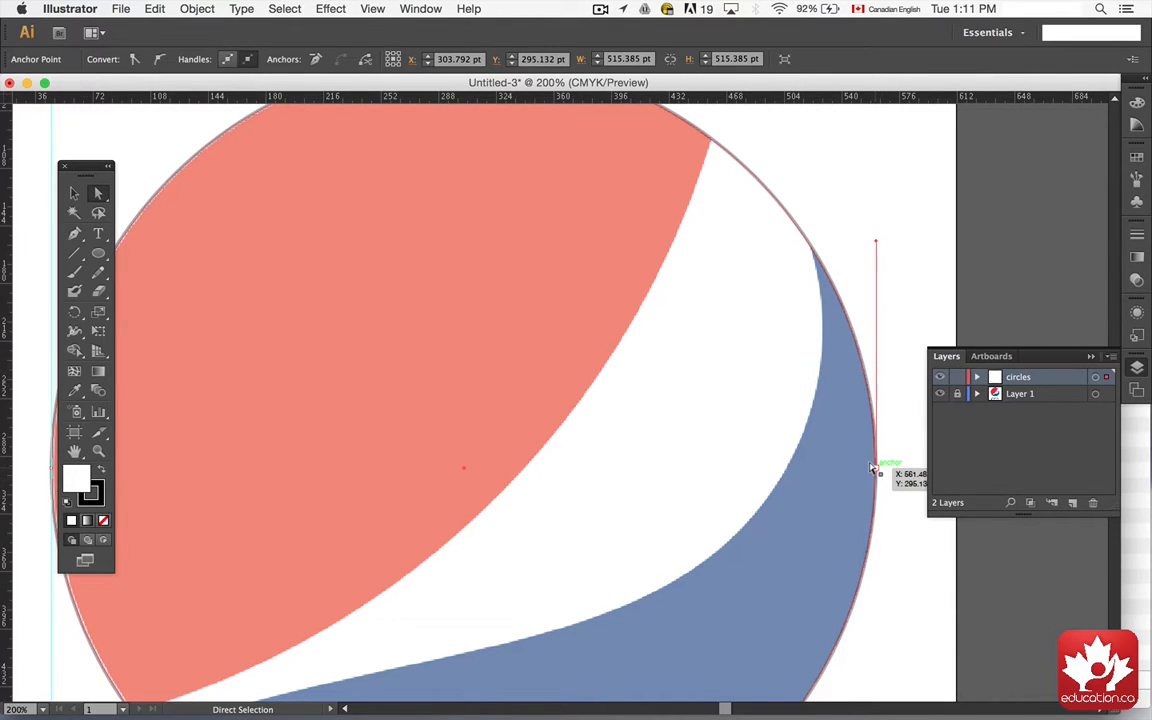
left_click_drag(872, 468, 598, 483)
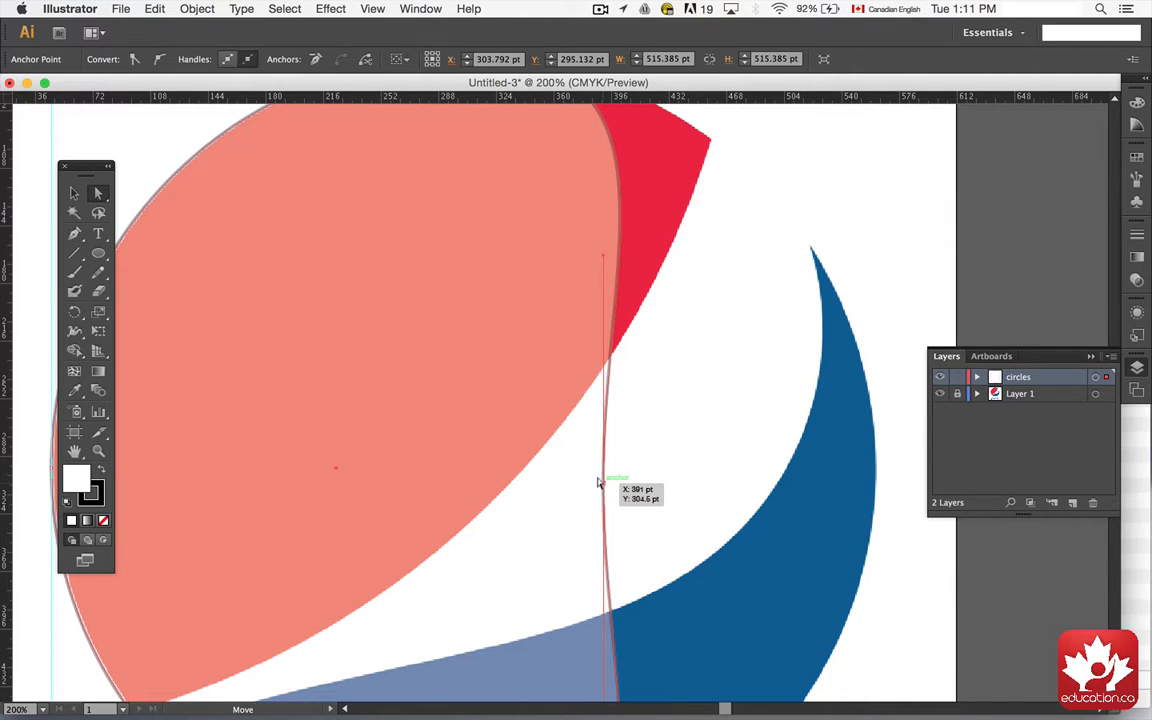
scroll(598, 483, "up", 3)
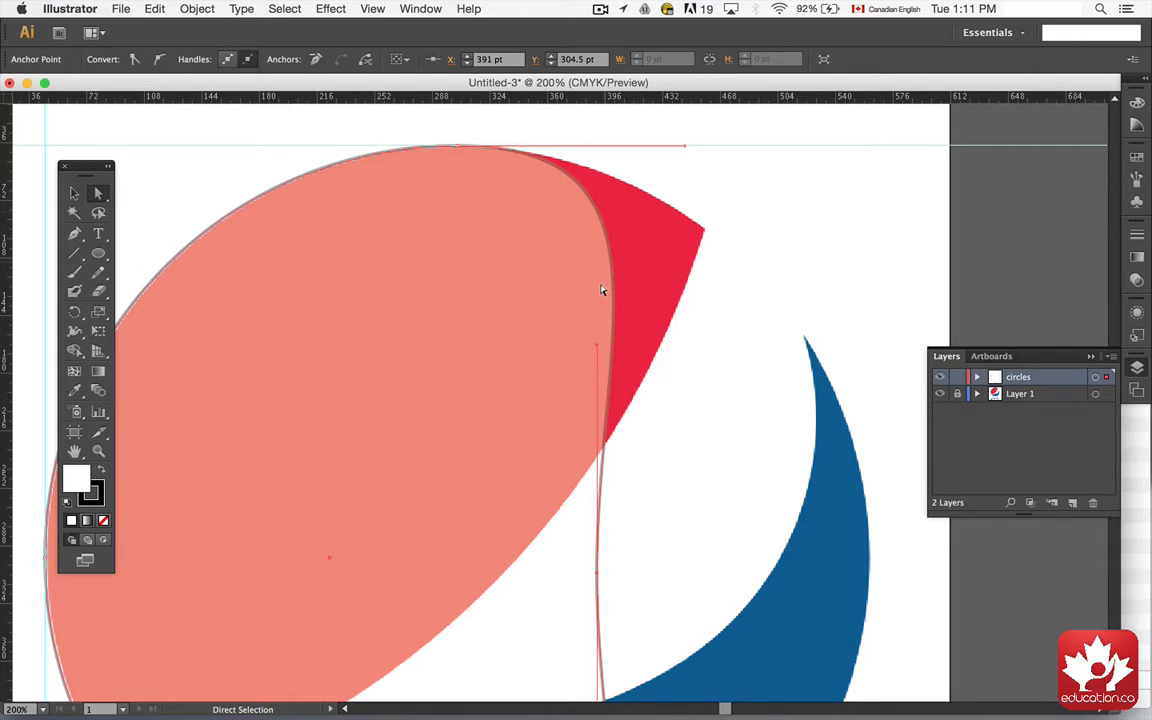
left_click_drag(590, 343, 852, 300)
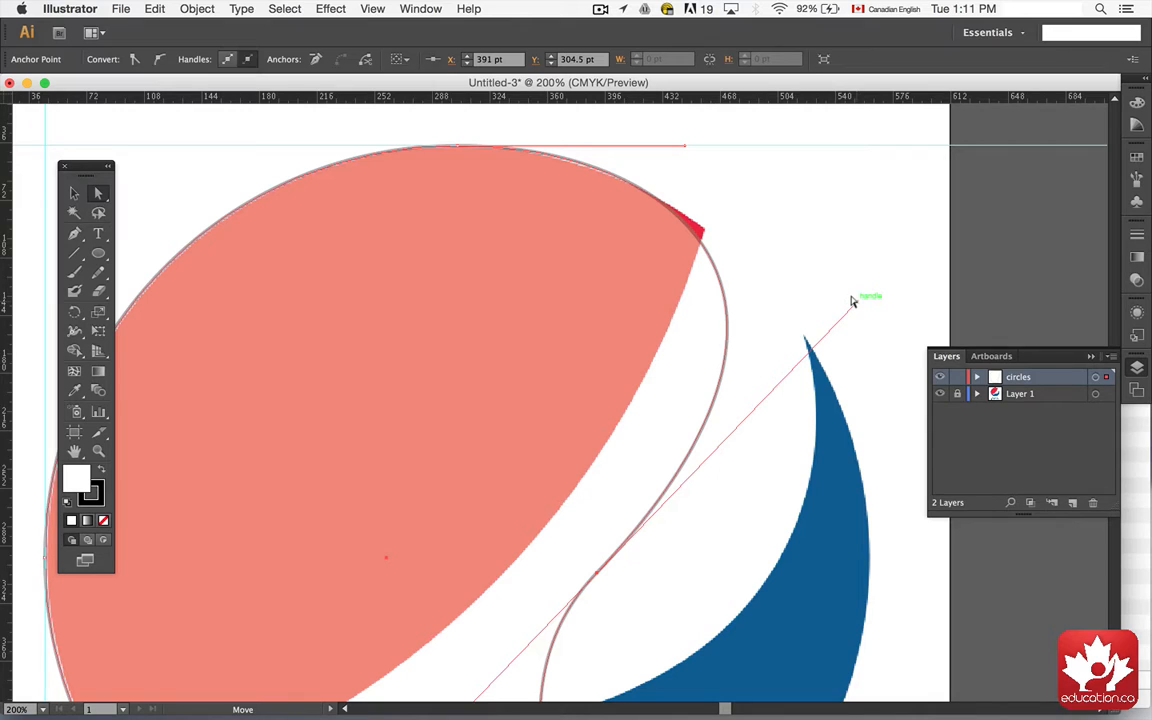
key("super")
key("super+z")
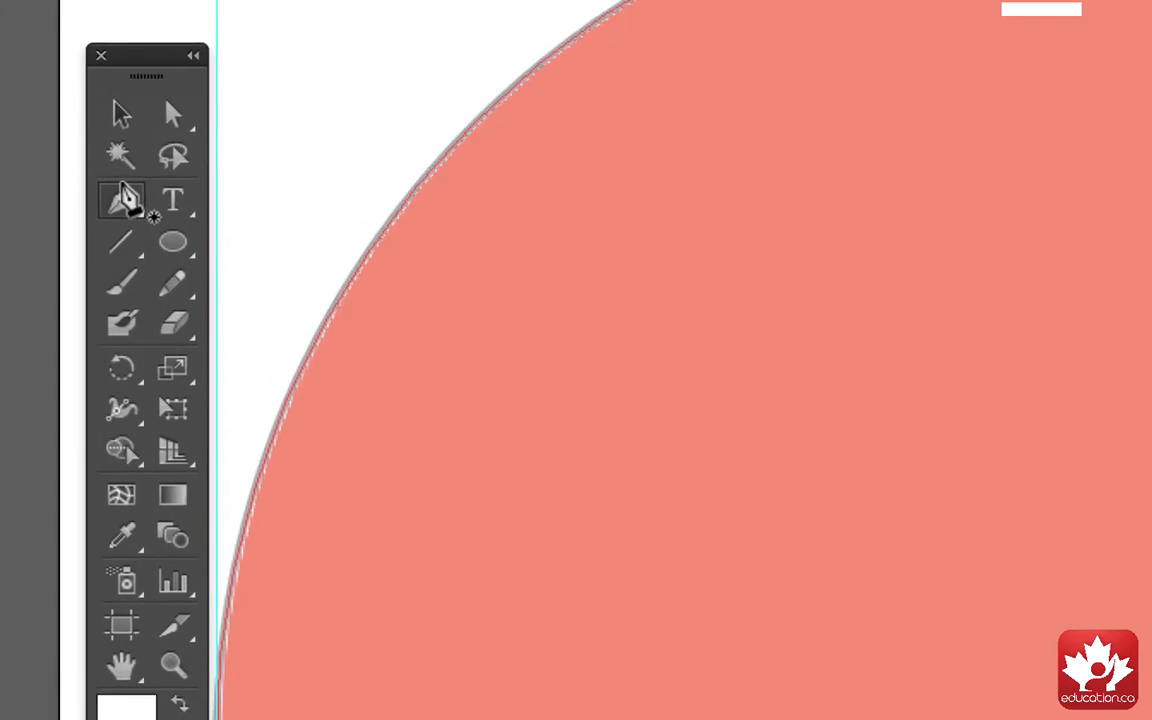
Step: Add an anchor point on the circle's edge where the red shape's upper tip meets it
left_click(74, 233)
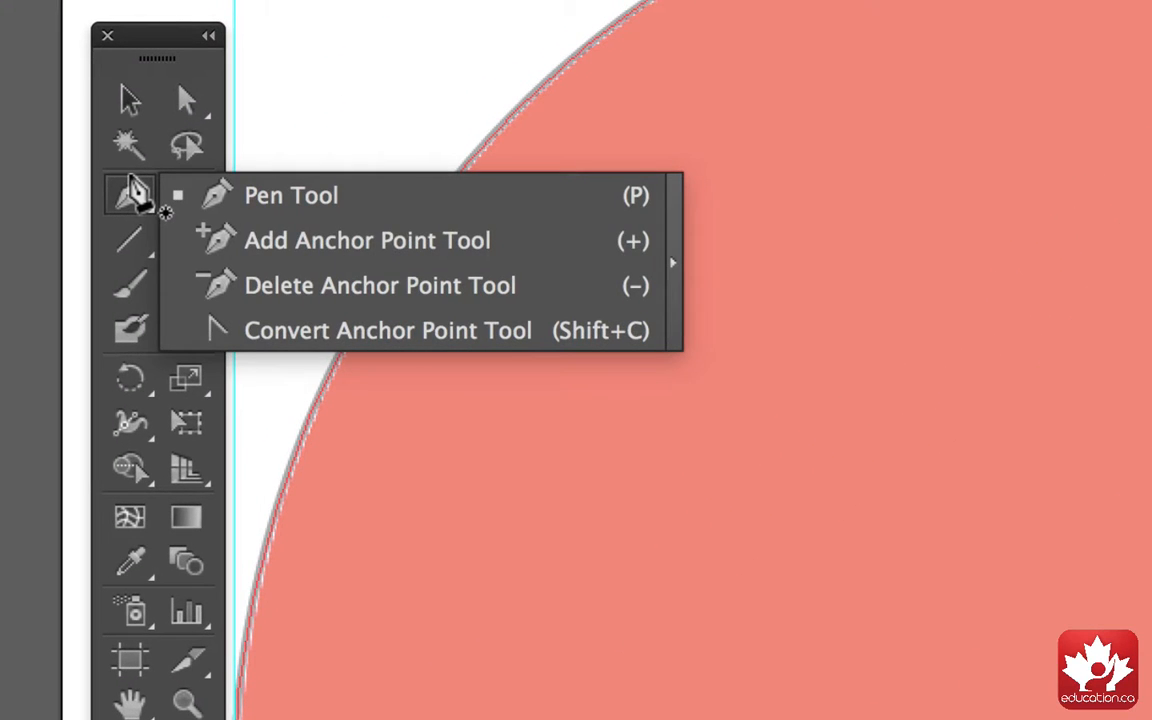
left_click(245, 244)
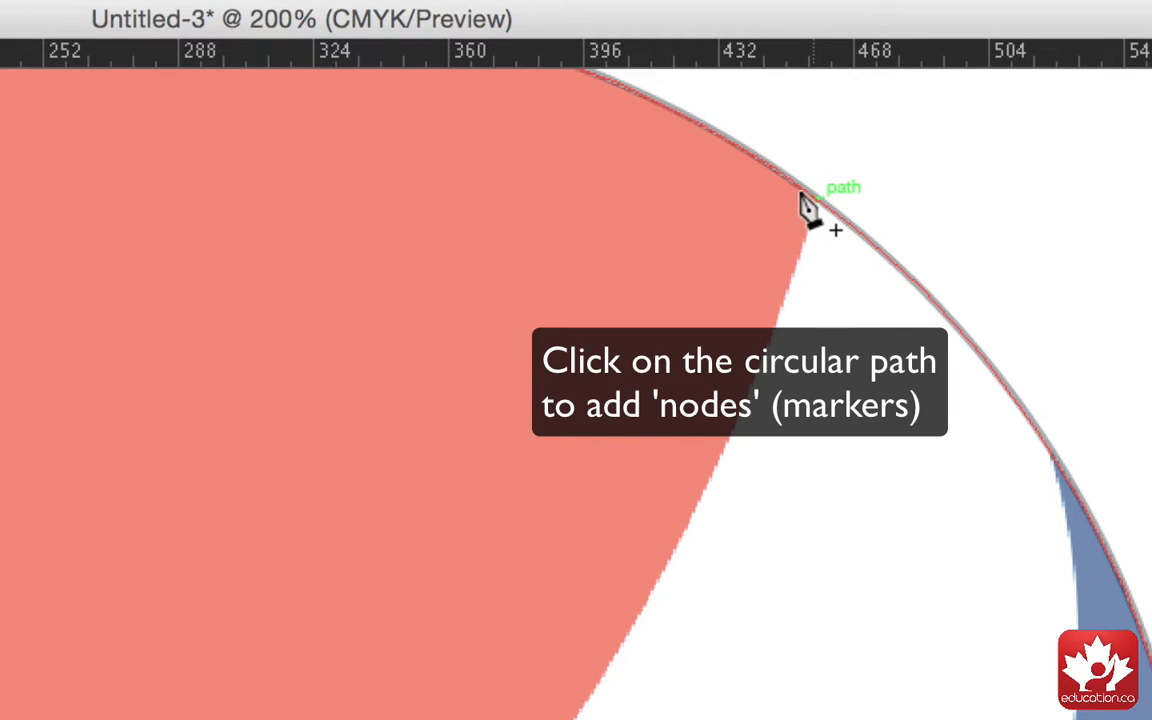
left_click(811, 198)
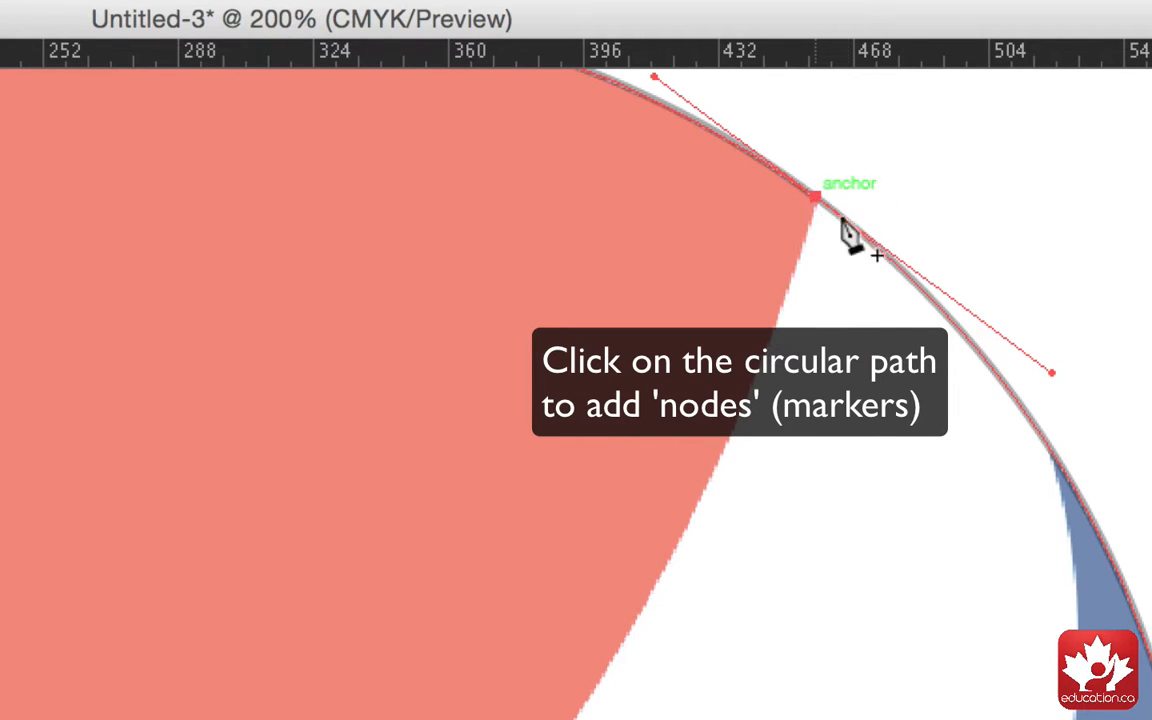
Step: Add anchor points on the circle's edge where the blue shape's upper tip and the red and blue lower tips meet it
left_click(1048, 451)
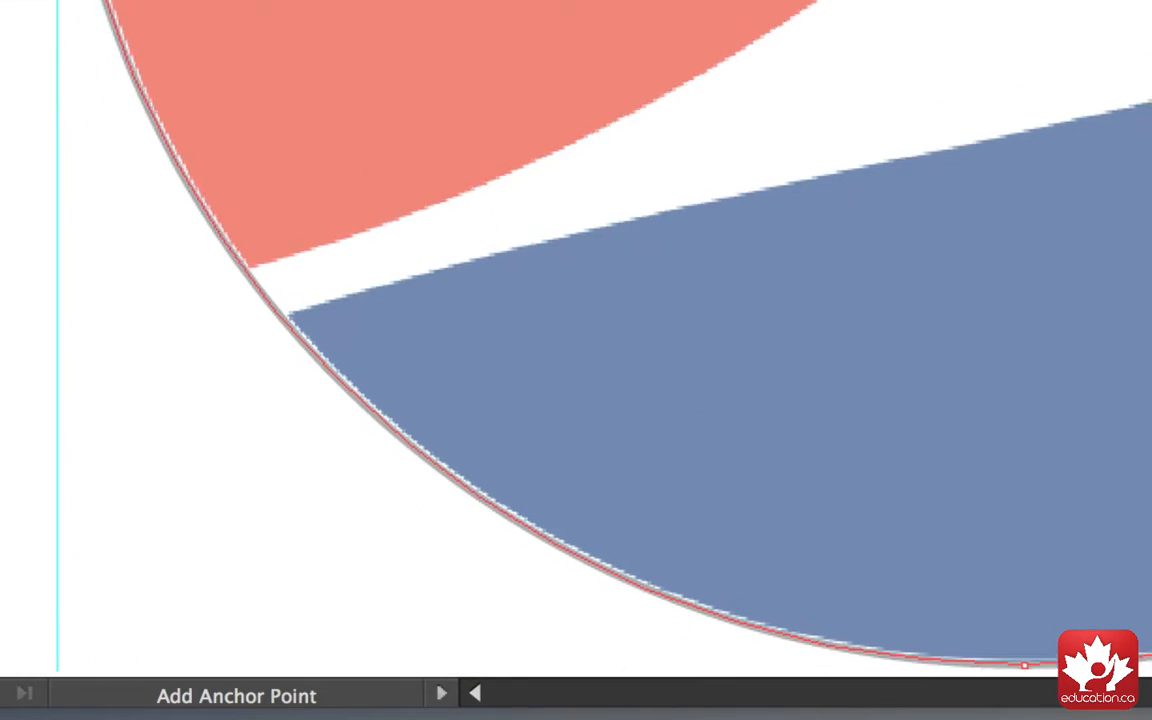
scroll(610, 338, "down", 2)
scroll(610, 338, "left", 2)
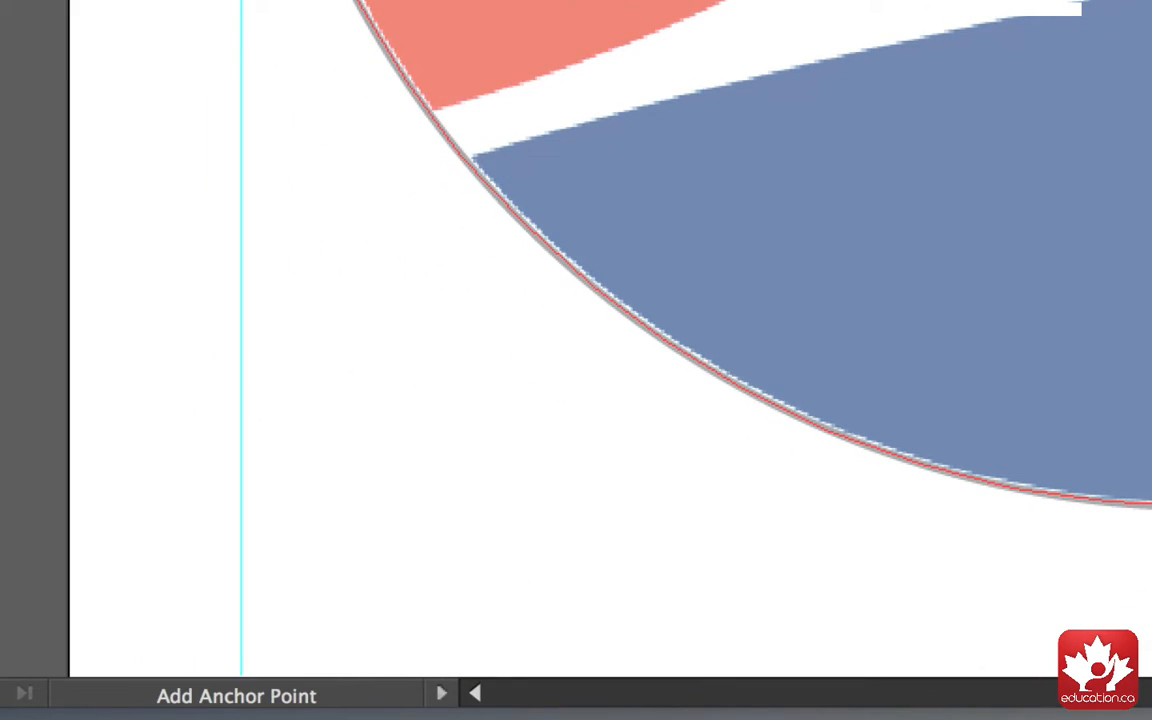
left_click(455, 153)
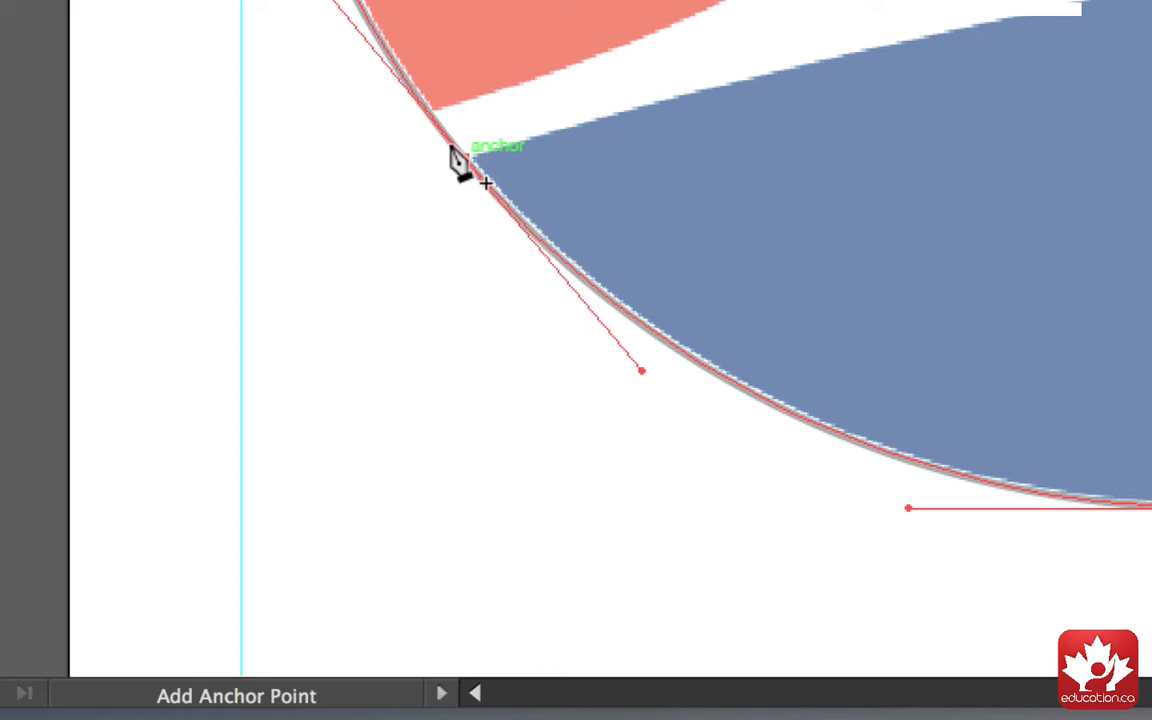
left_click(420, 104)
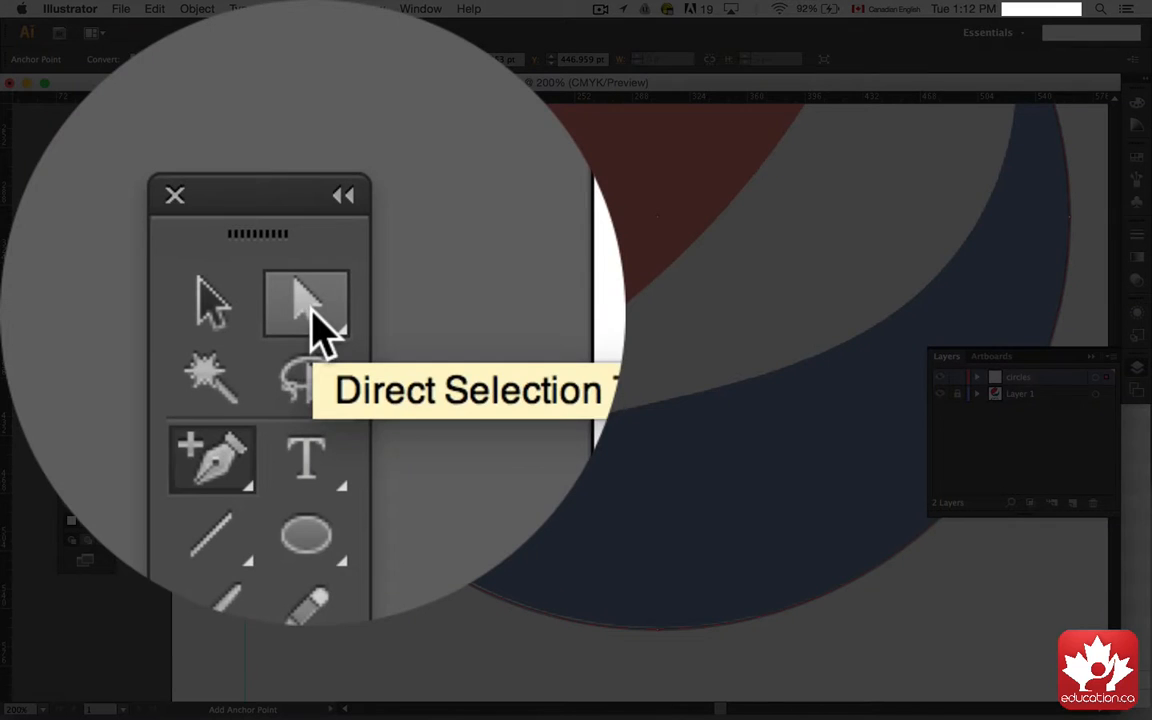
Step: Cut the circle path at the added anchor points with the Direct Selection tool
left_click(99, 196)
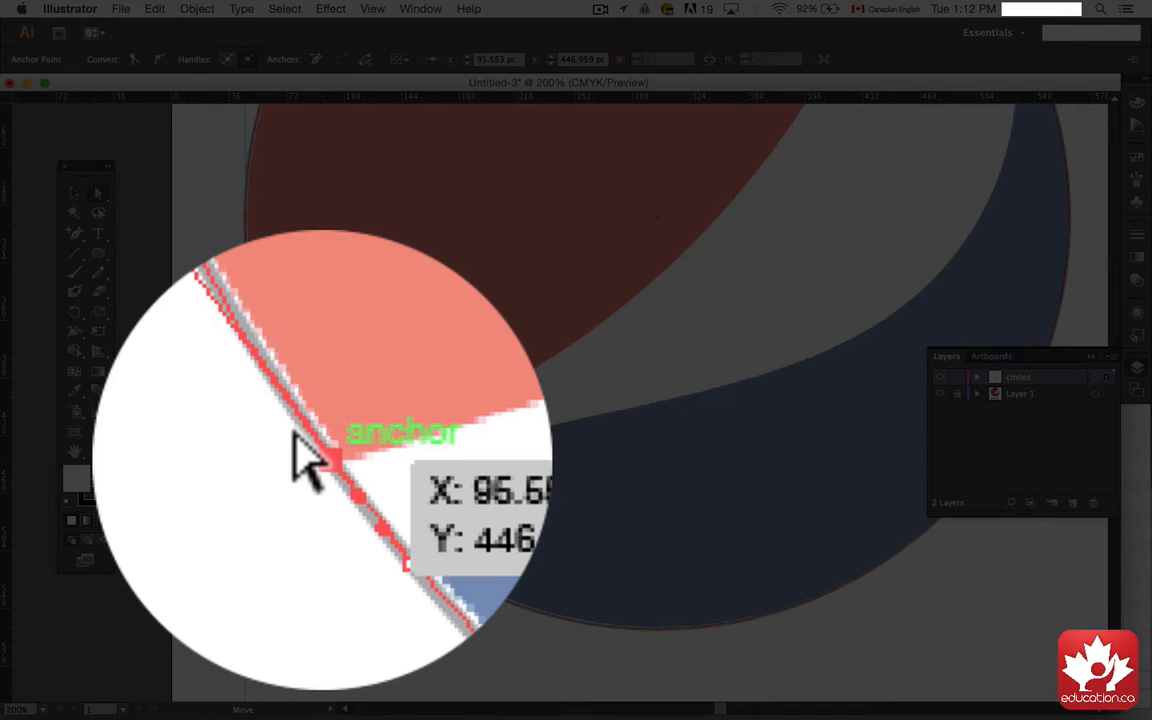
left_click(365, 59)
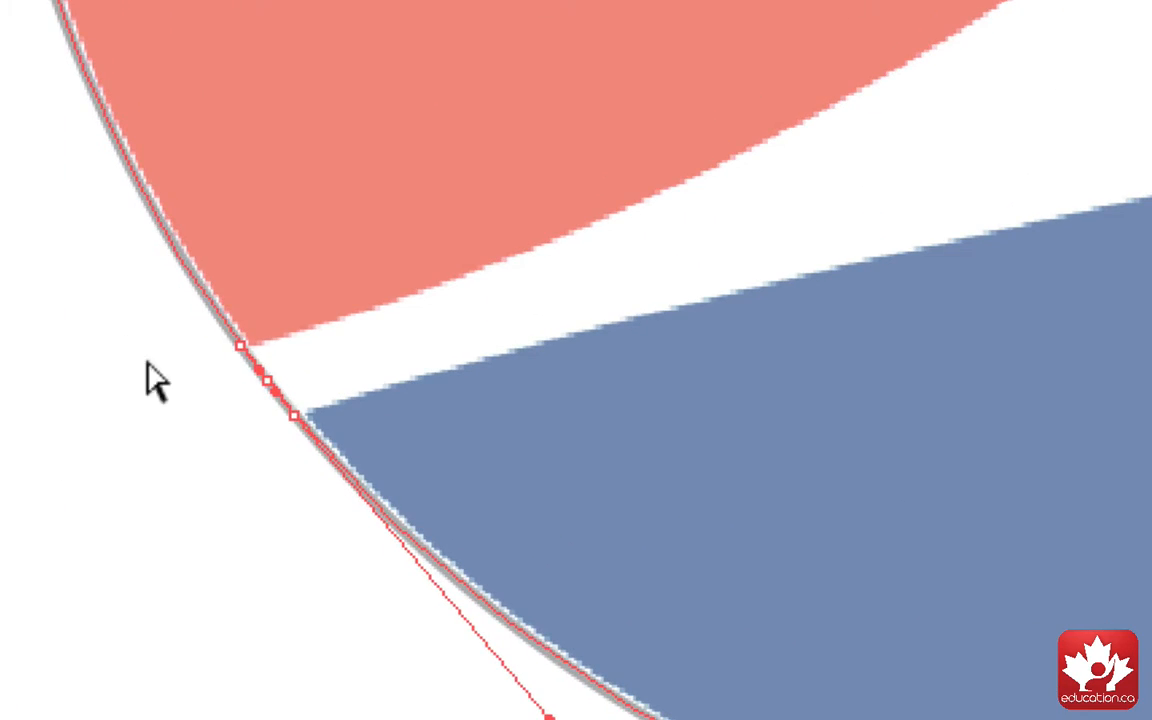
left_click(330, 470)
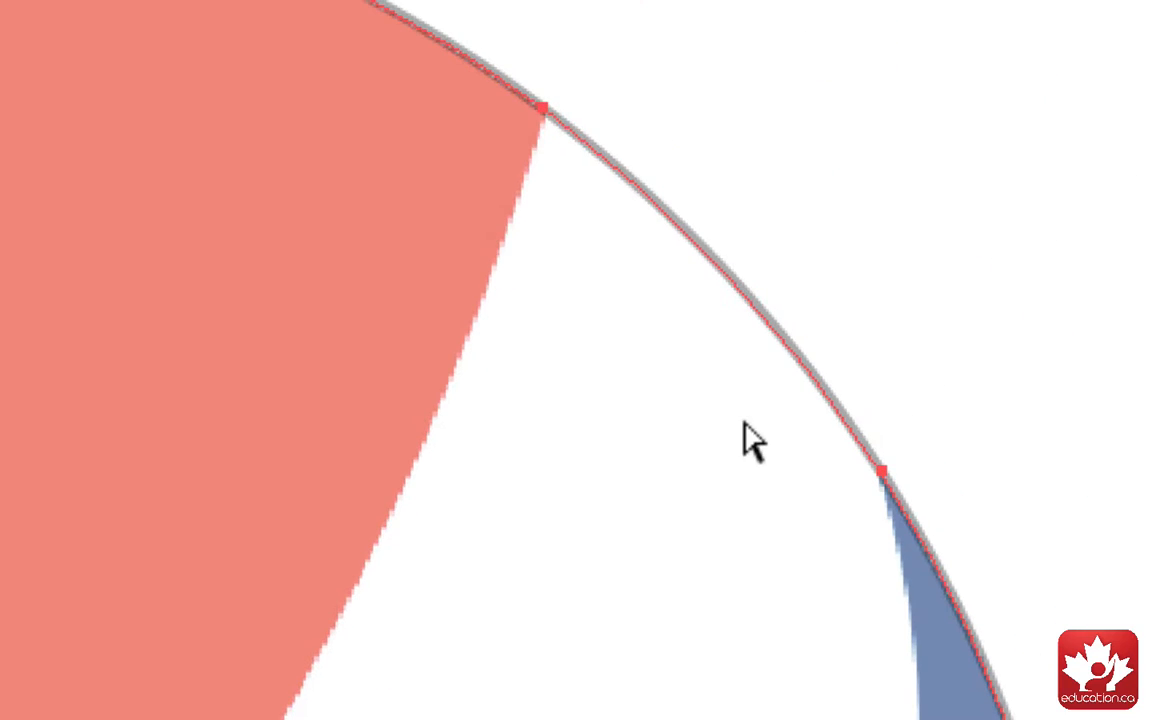
left_click(521, 92)
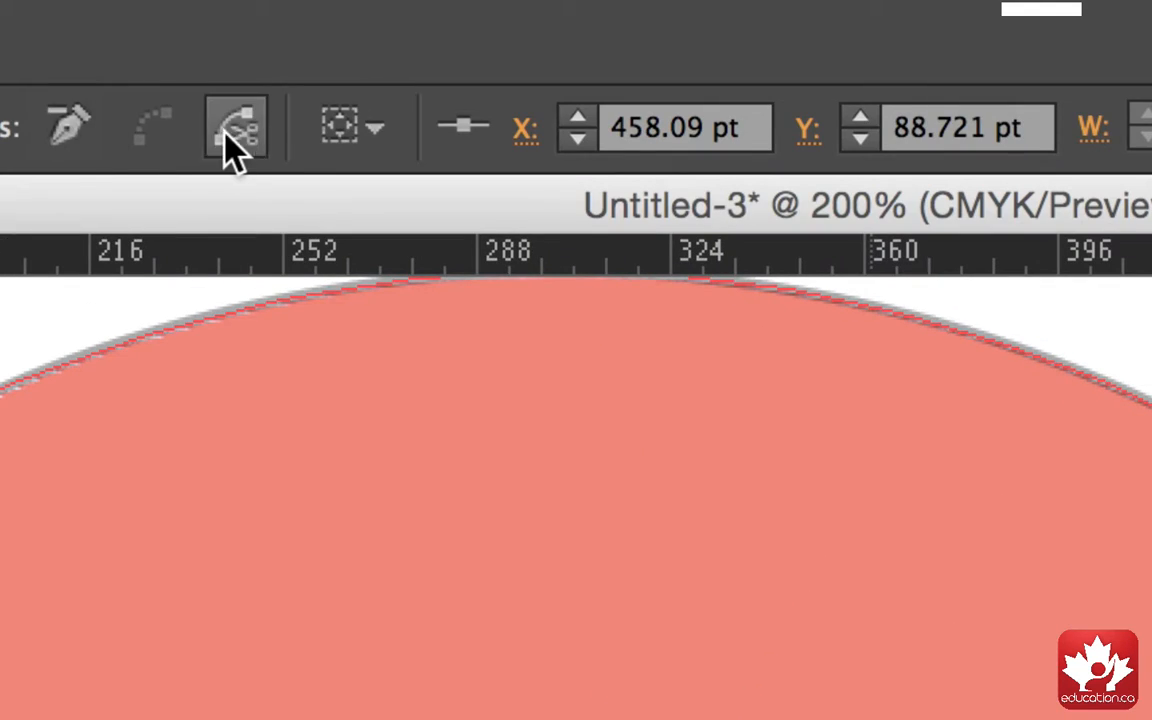
left_click(230, 130)
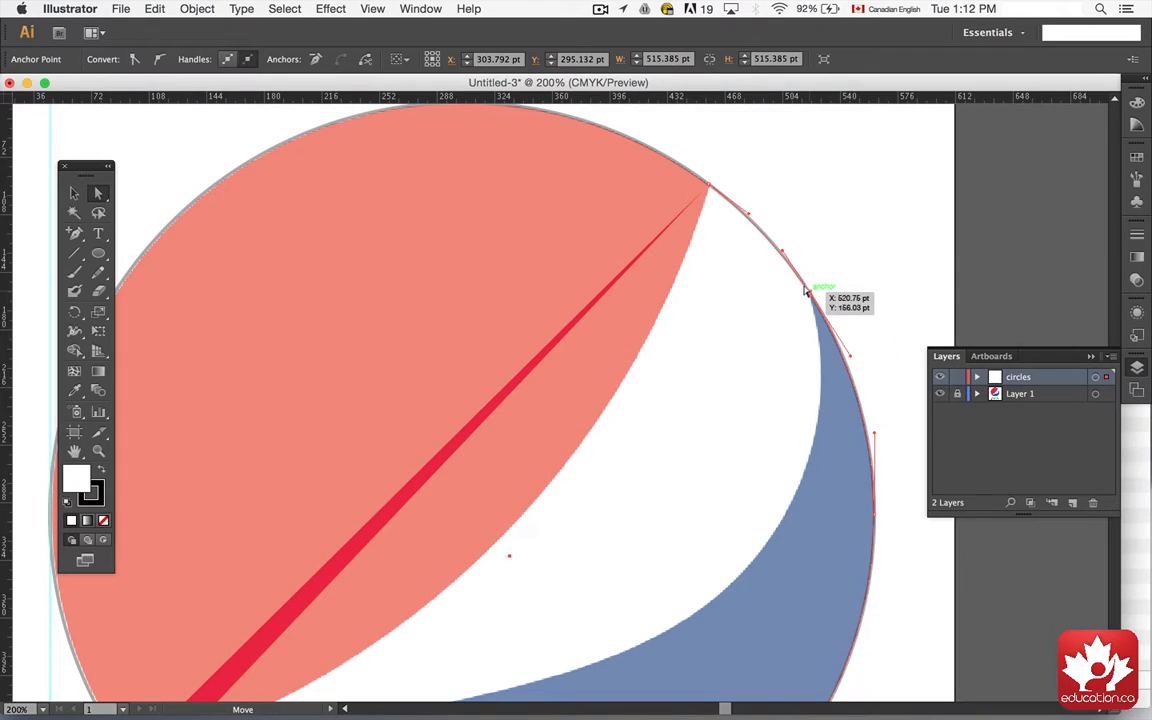
left_click(808, 290)
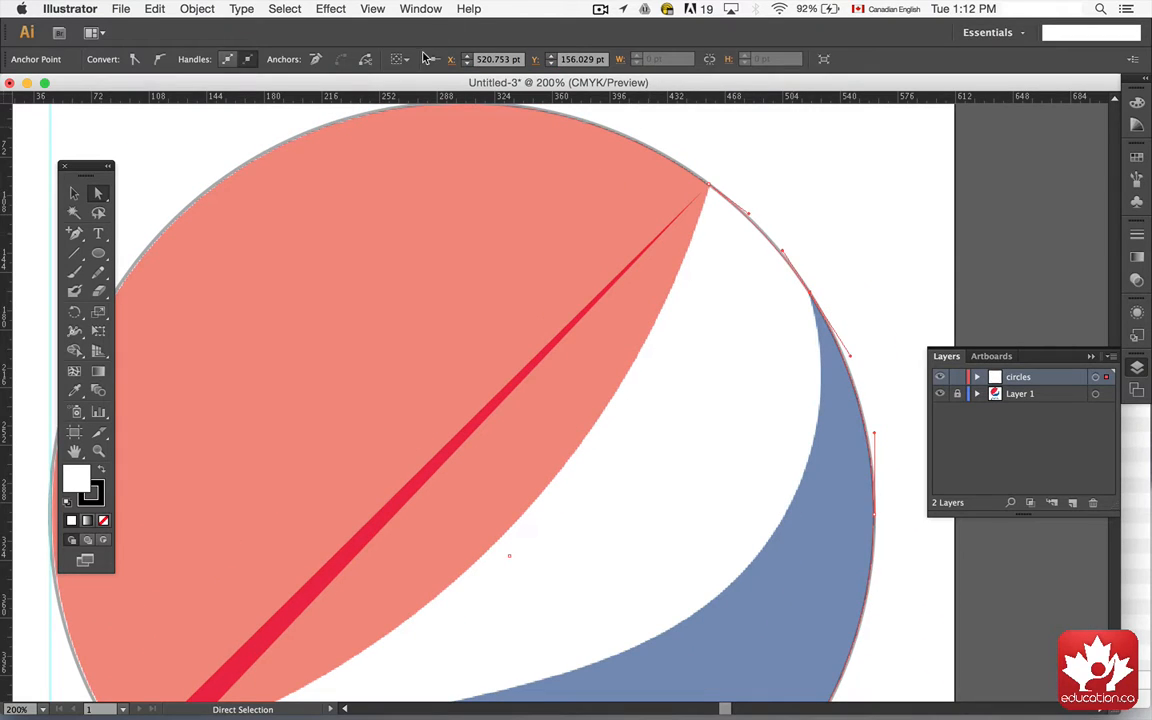
left_click(365, 59)
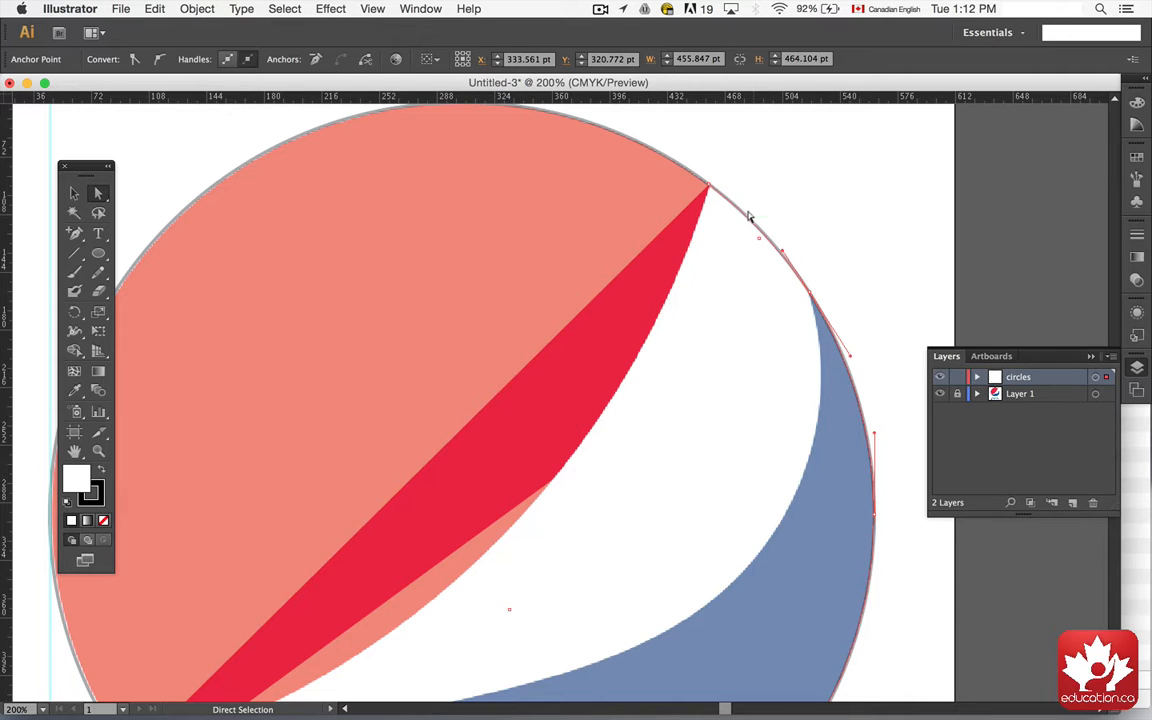
Step: Separate the arc segment between the red and blue upper tips and delete it
left_click(748, 219)
left_click(74, 193)
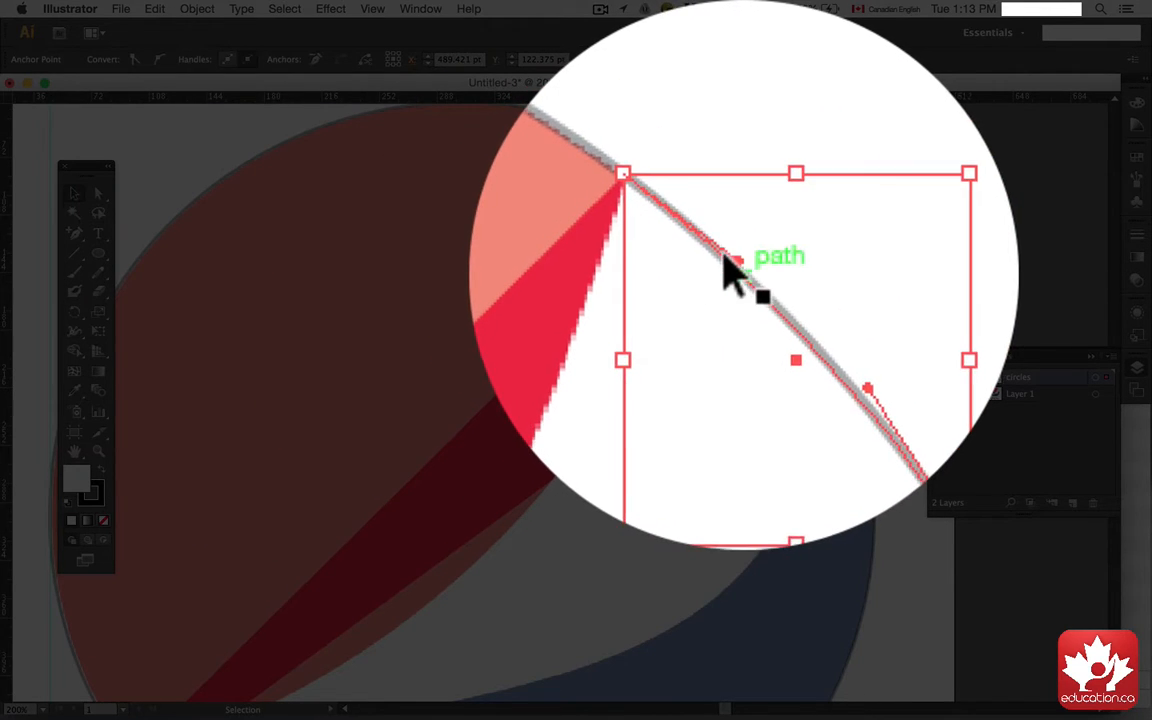
left_click_drag(741, 212, 815, 190)
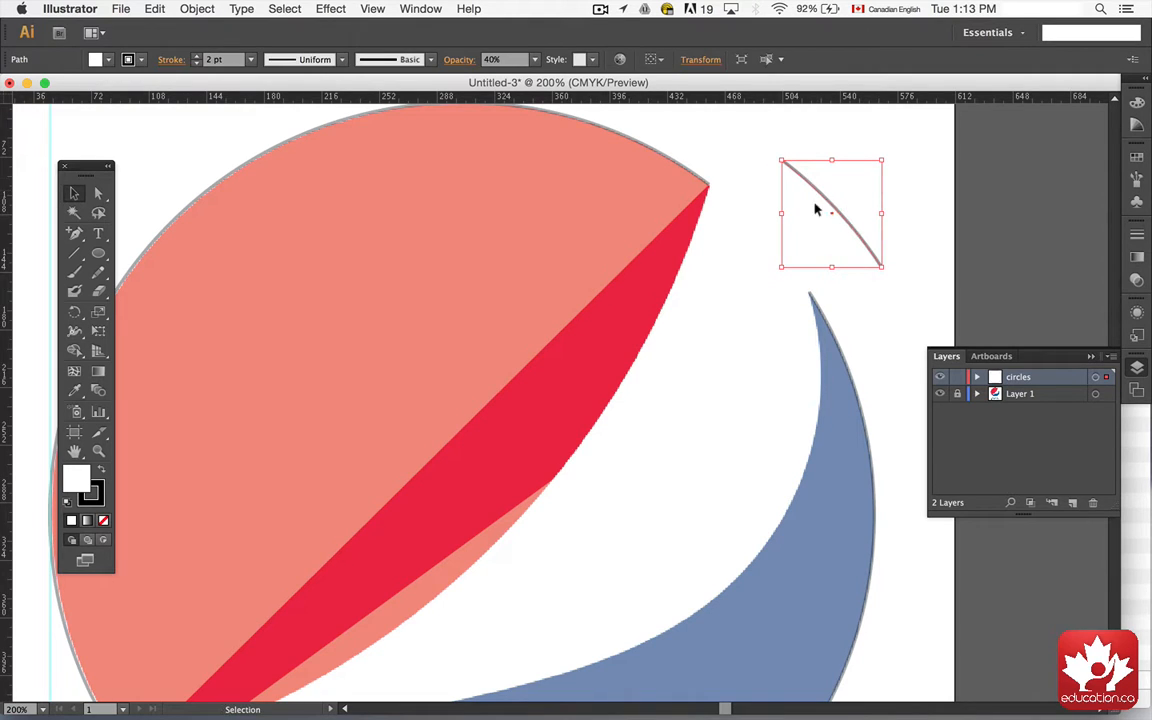
key("Delete")
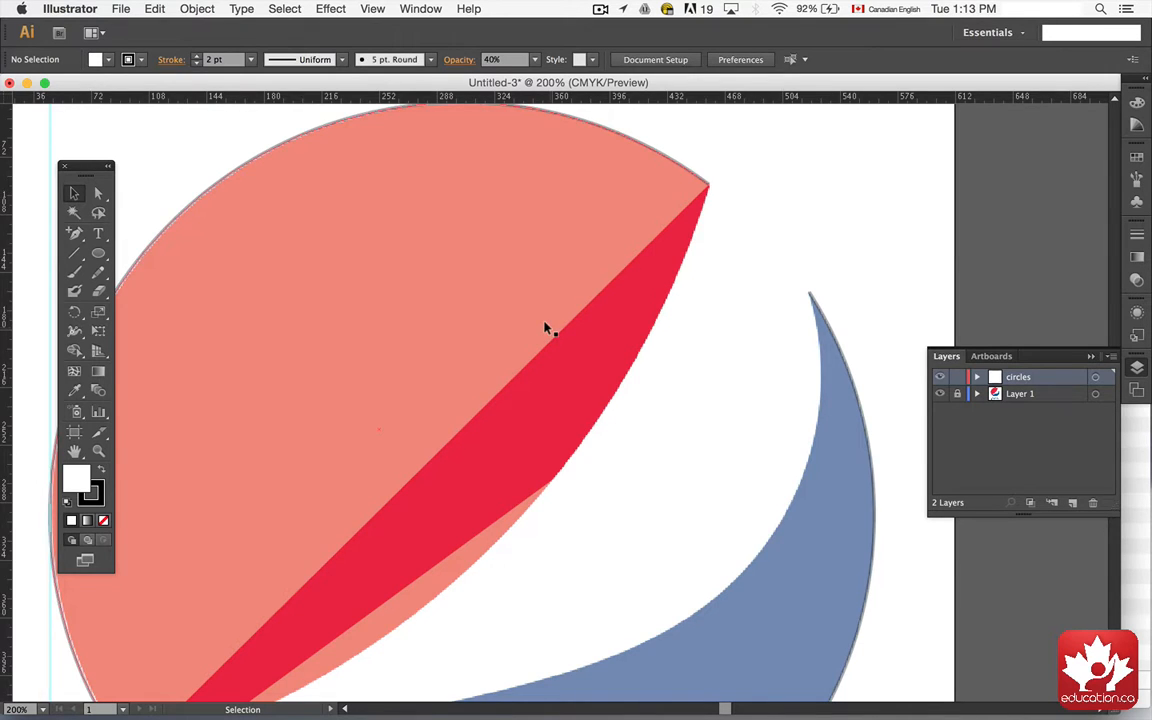
Step: With the Pen tool, join the red arc's upper and lower ends with a straight diagonal line
scroll(780, 150, "left", 3)
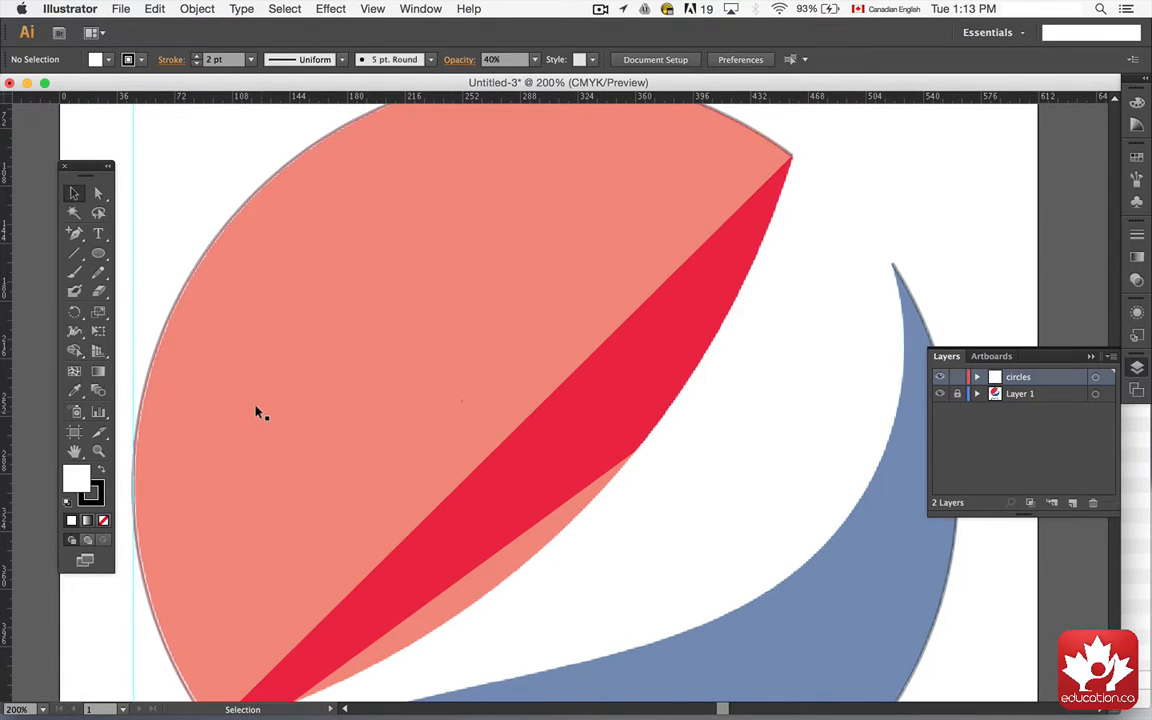
scroll(256, 410, "down", 2)
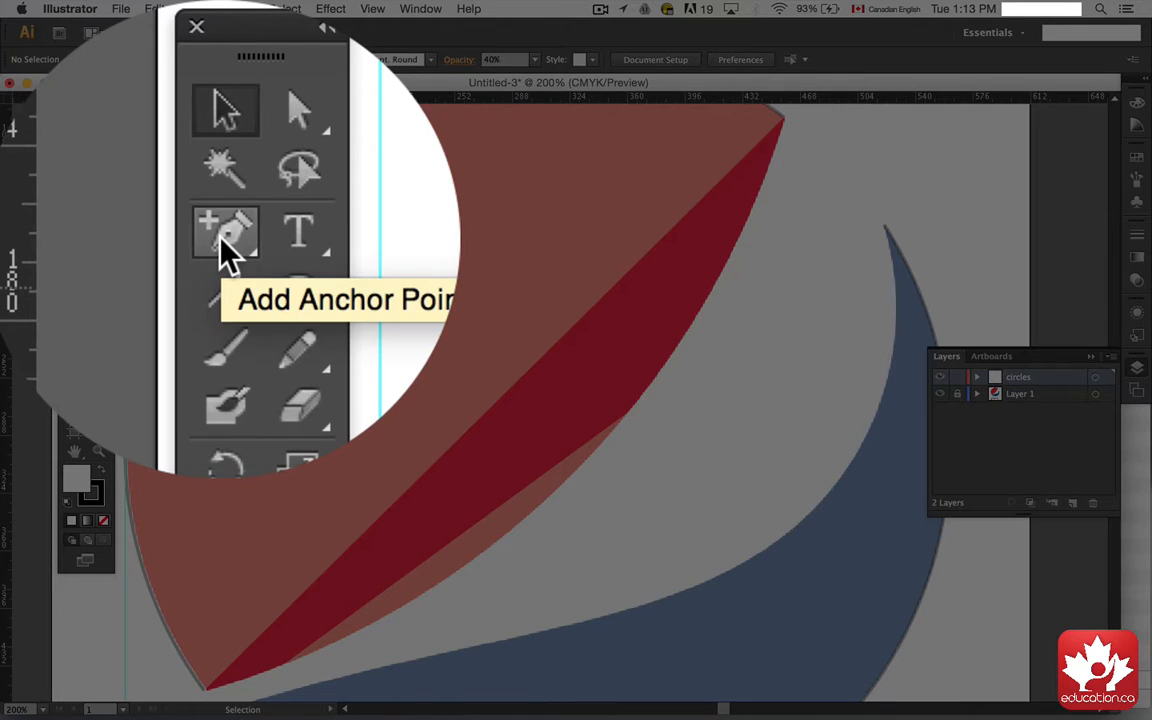
left_click(228, 250)
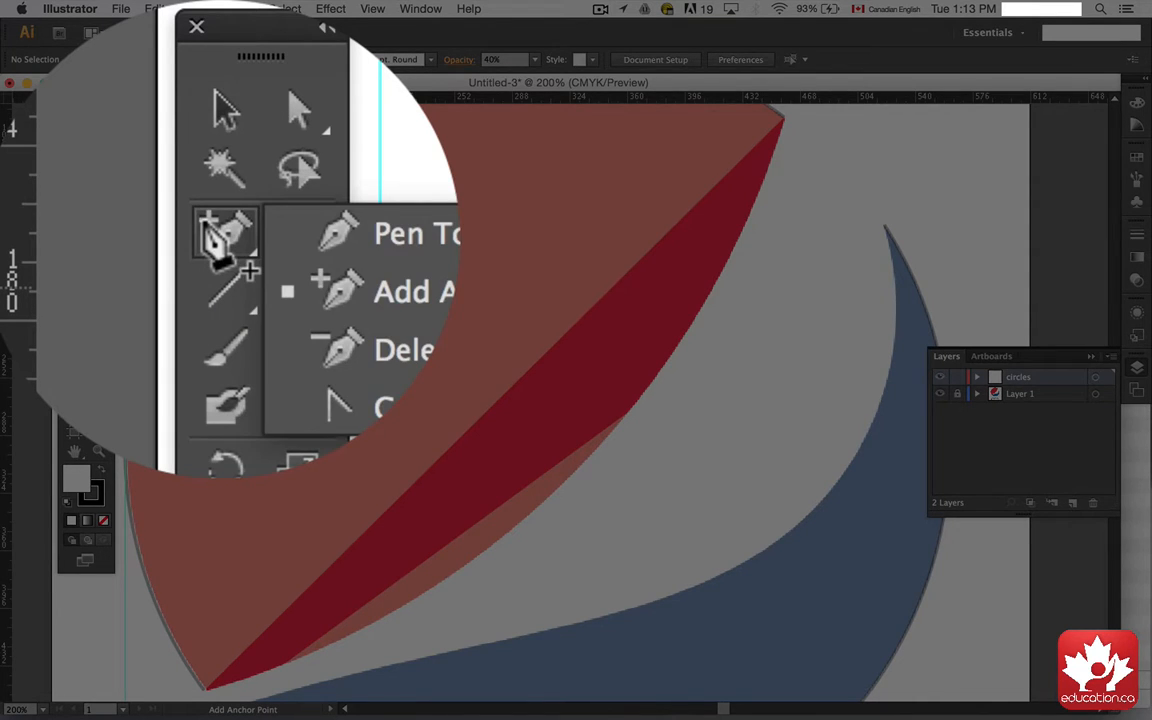
left_click(248, 248)
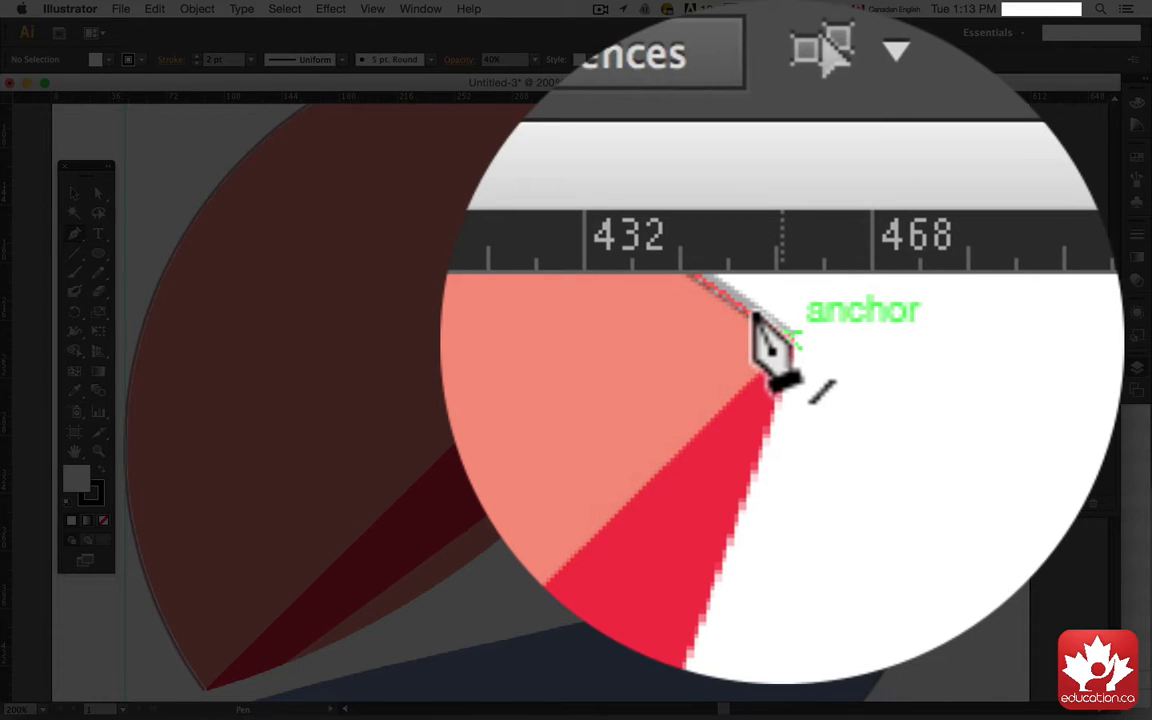
left_click(782, 117)
scroll(782, 117, "up", 3)
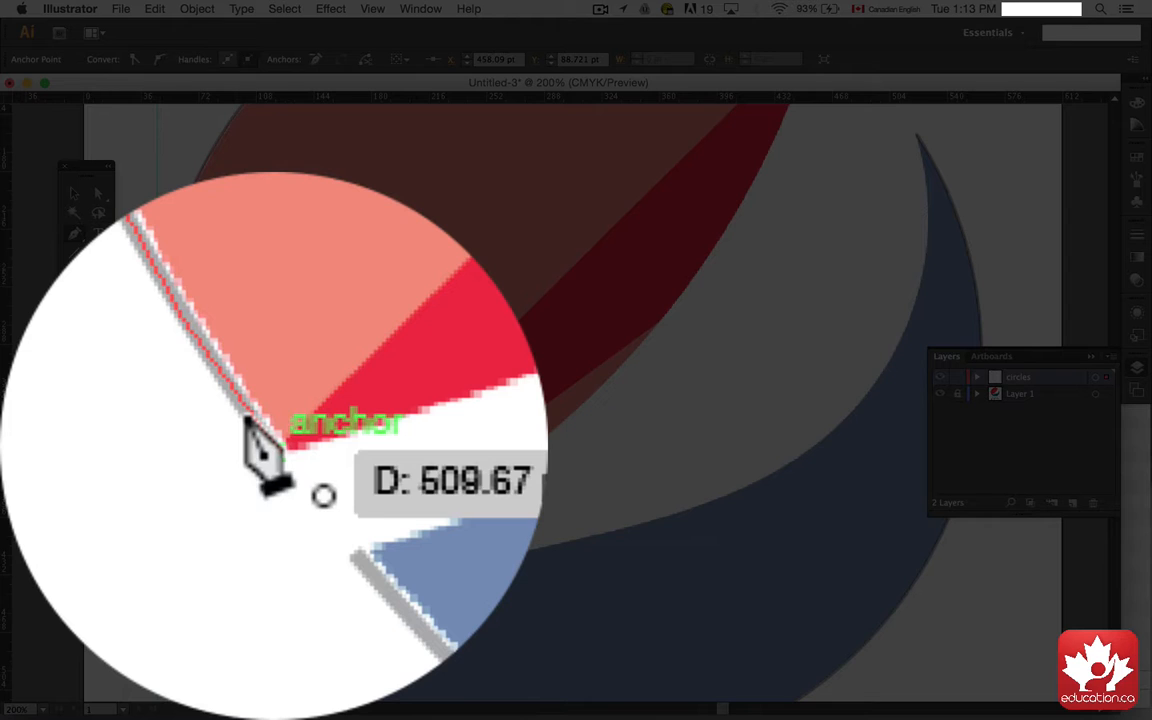
left_click(234, 599)
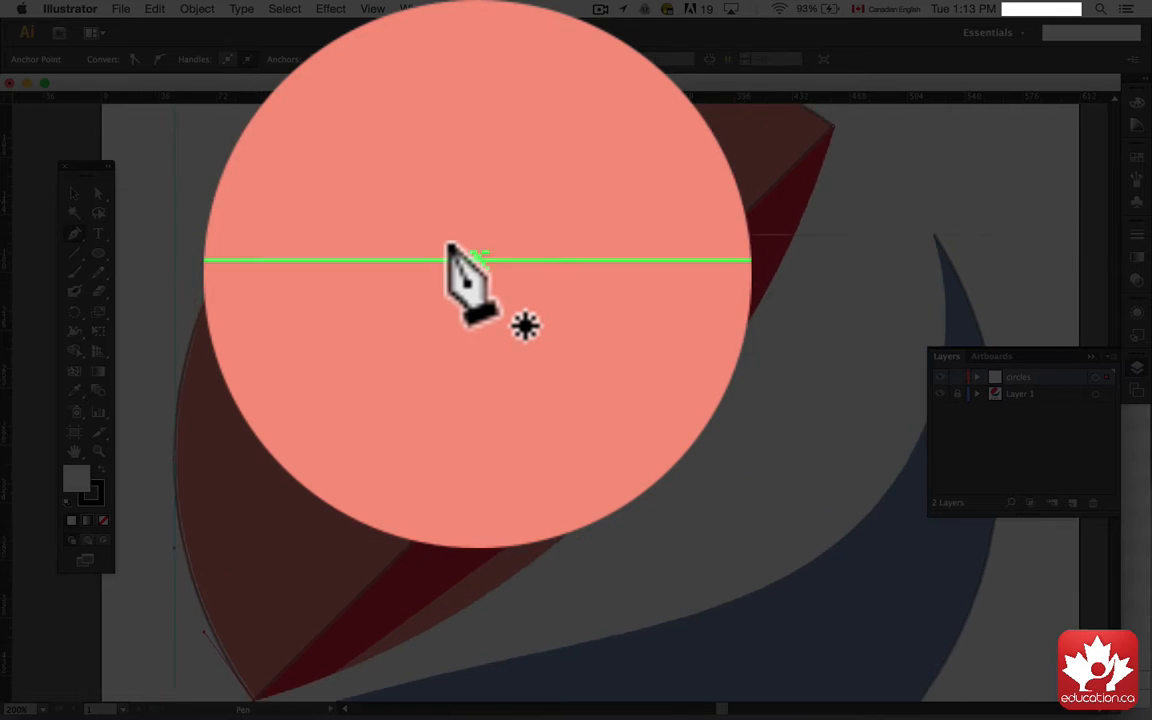
Step: With the Pen tool, join the blue arc's upper tip to its lower-left end with a straight line
scroll(474, 238, "down", 5)
scroll(474, 238, "right", 3)
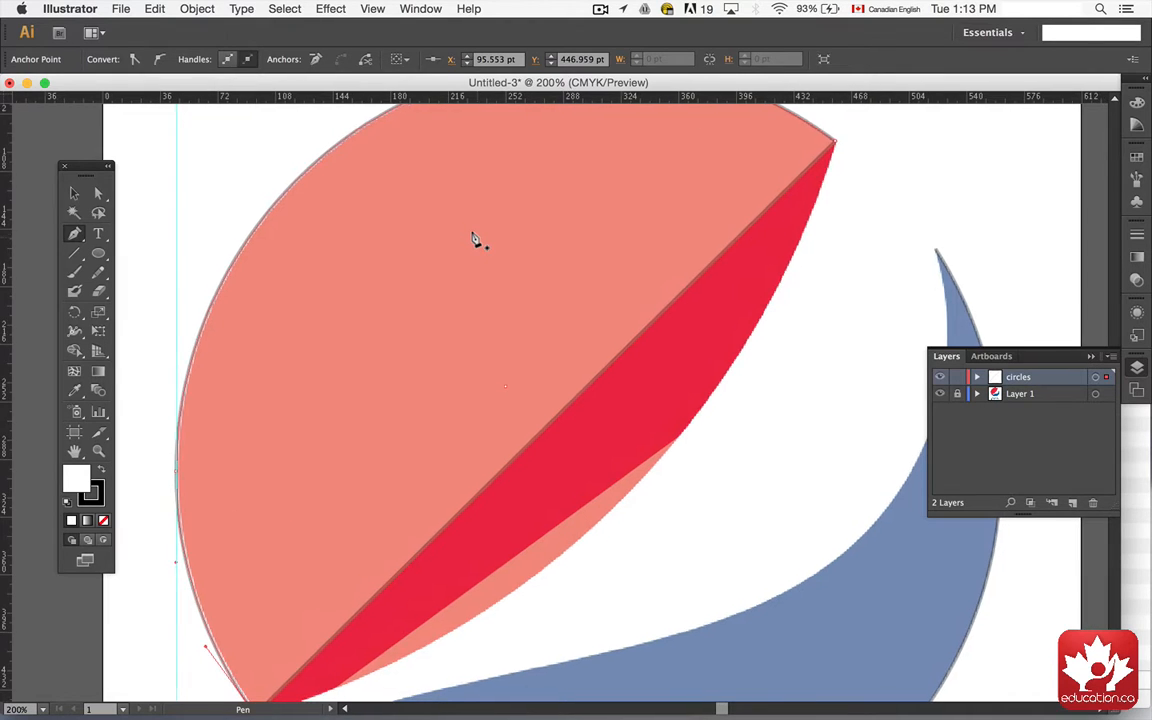
key("a")
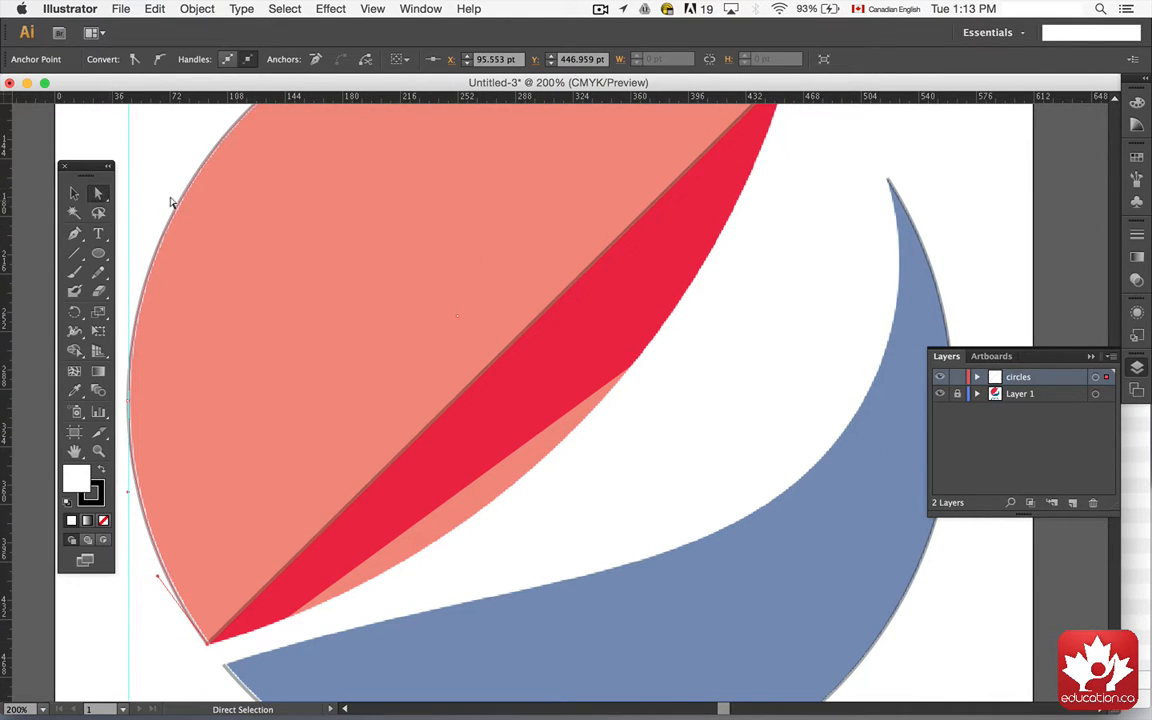
left_click(75, 234)
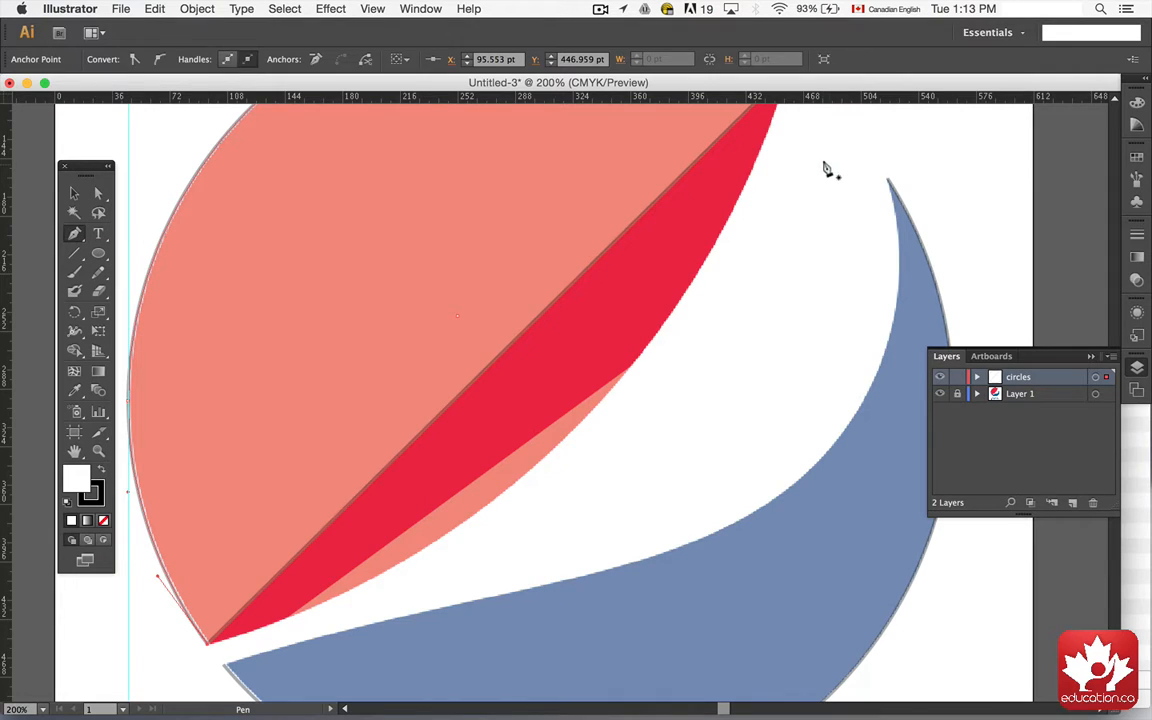
left_click(885, 179)
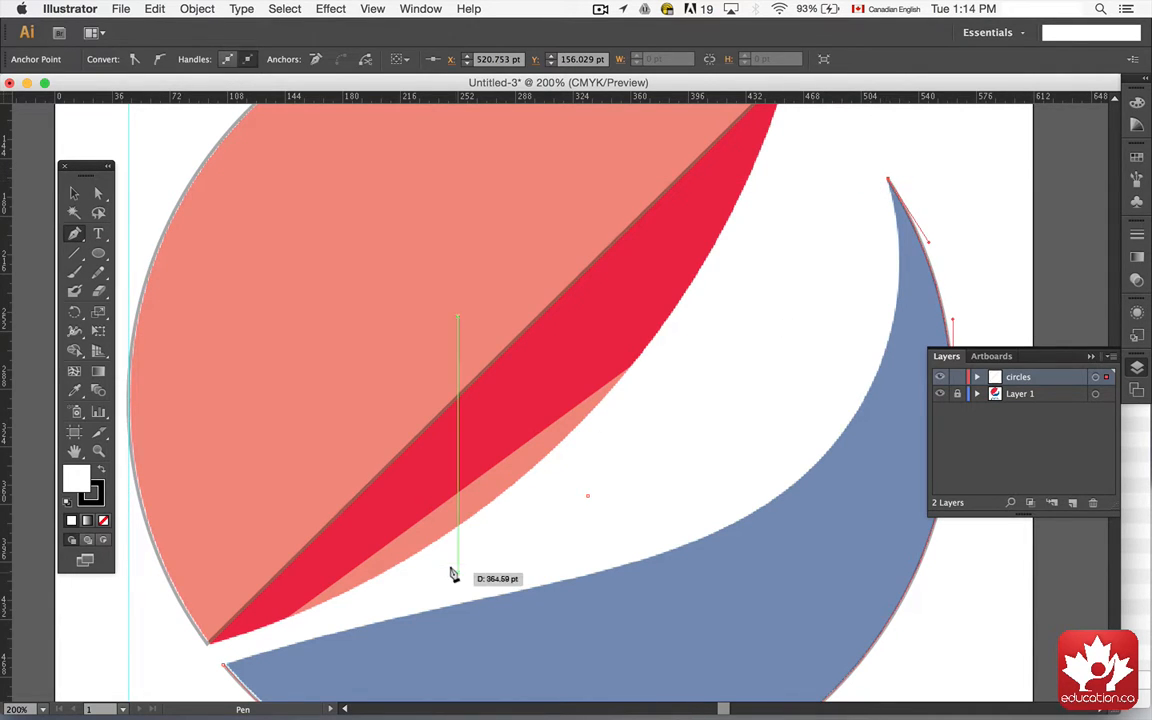
left_click(224, 663)
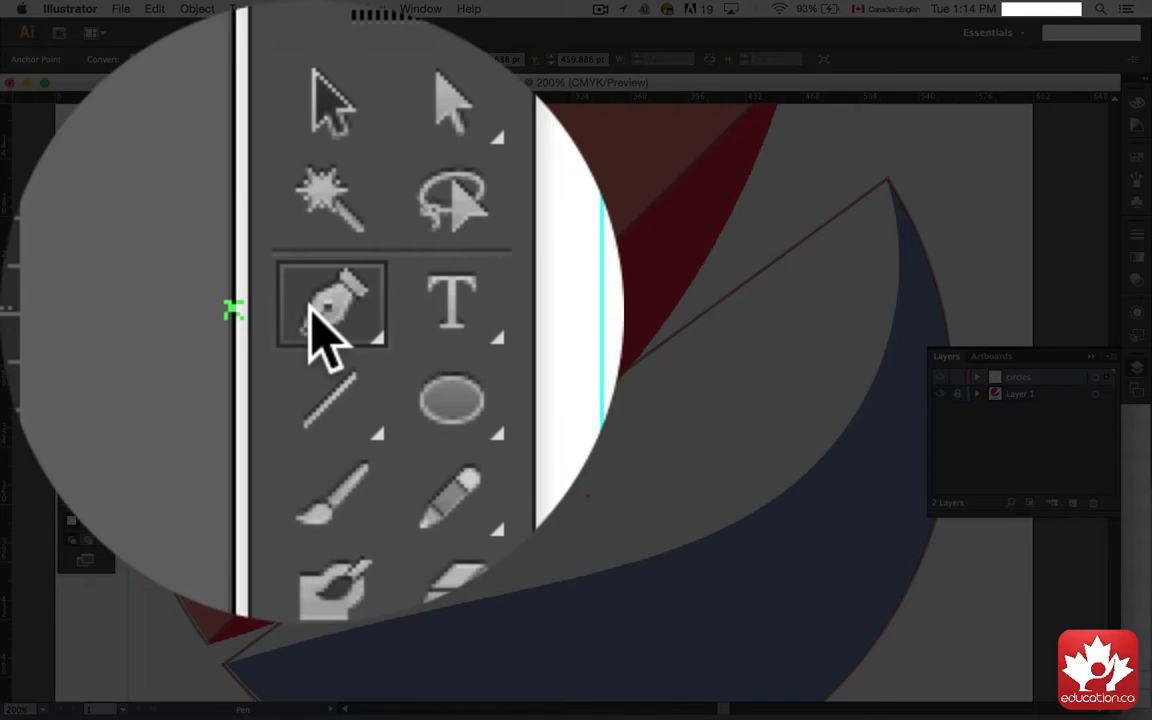
Step: Add an anchor point at the middle of the red shape's straight diagonal edge
left_click(76, 236)
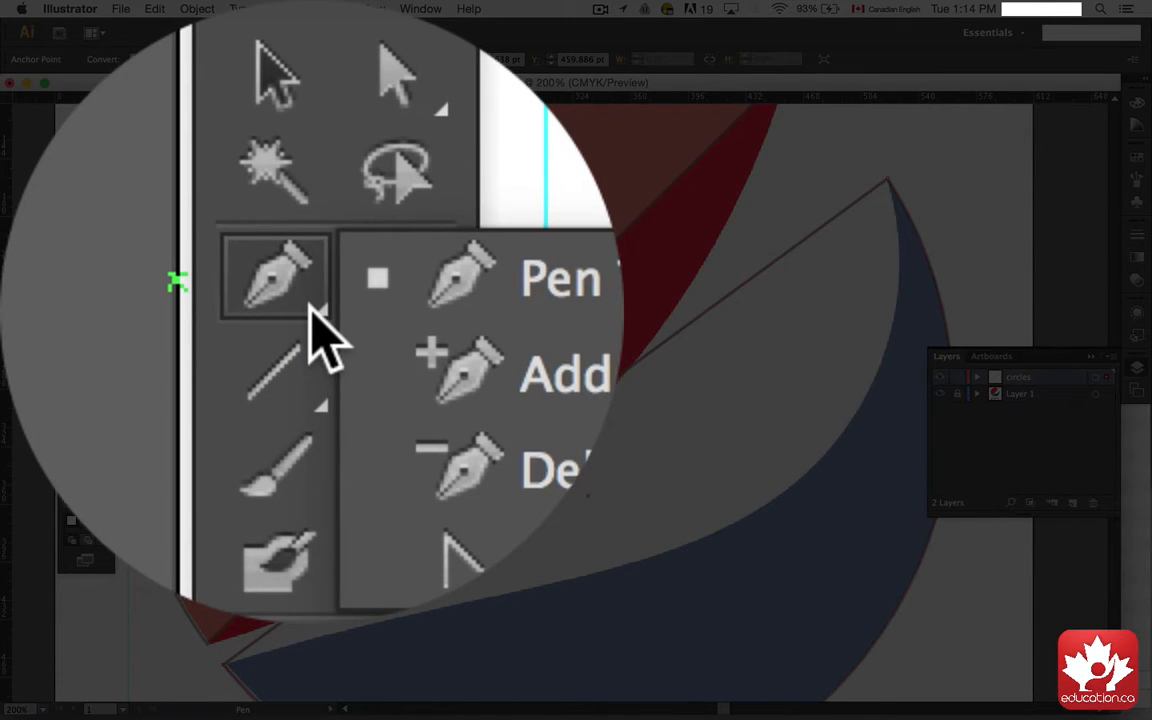
left_click(310, 305)
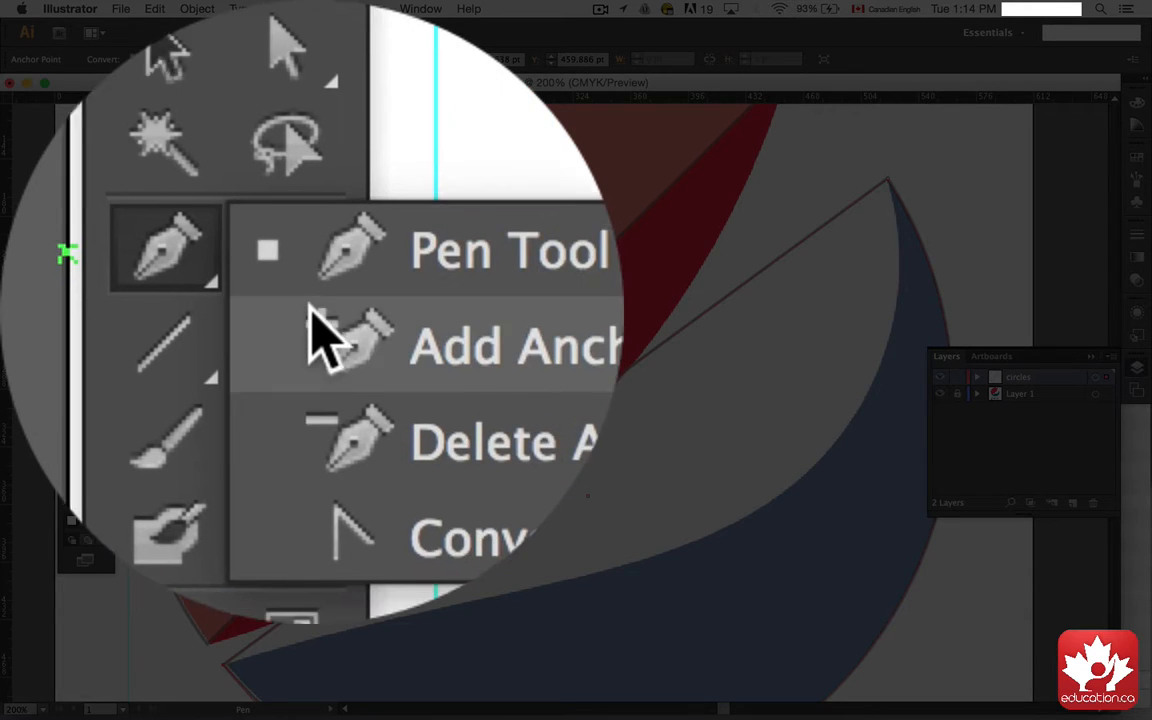
left_click(312, 308)
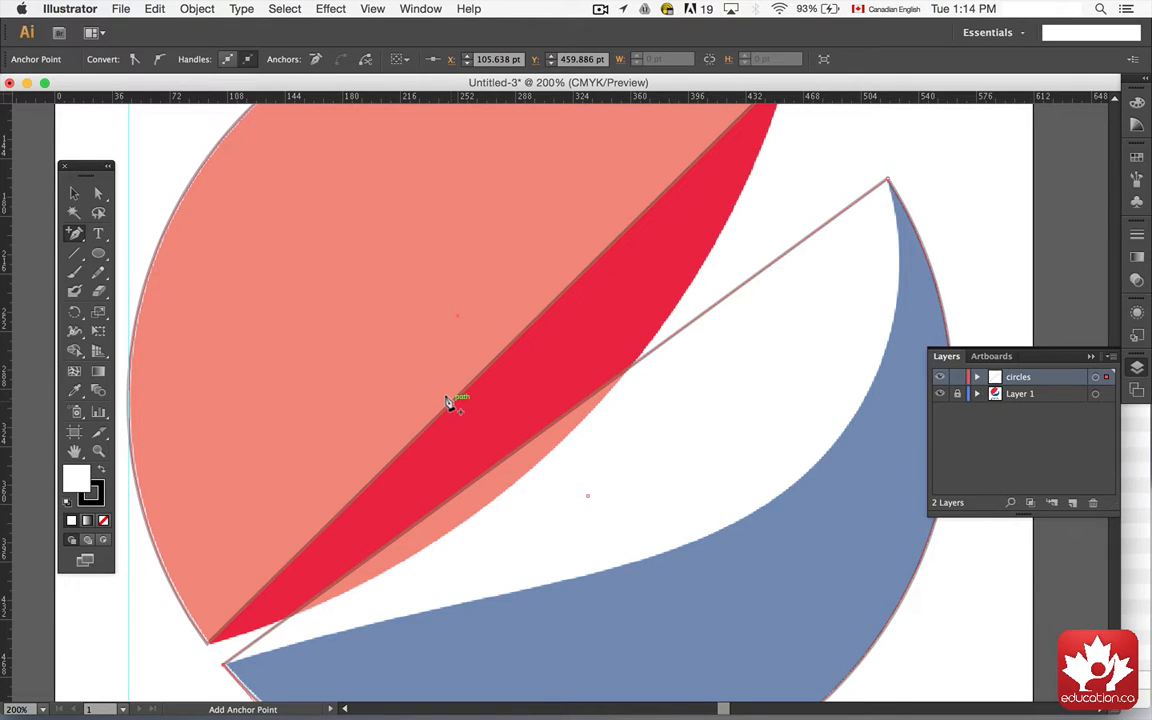
left_click(448, 401)
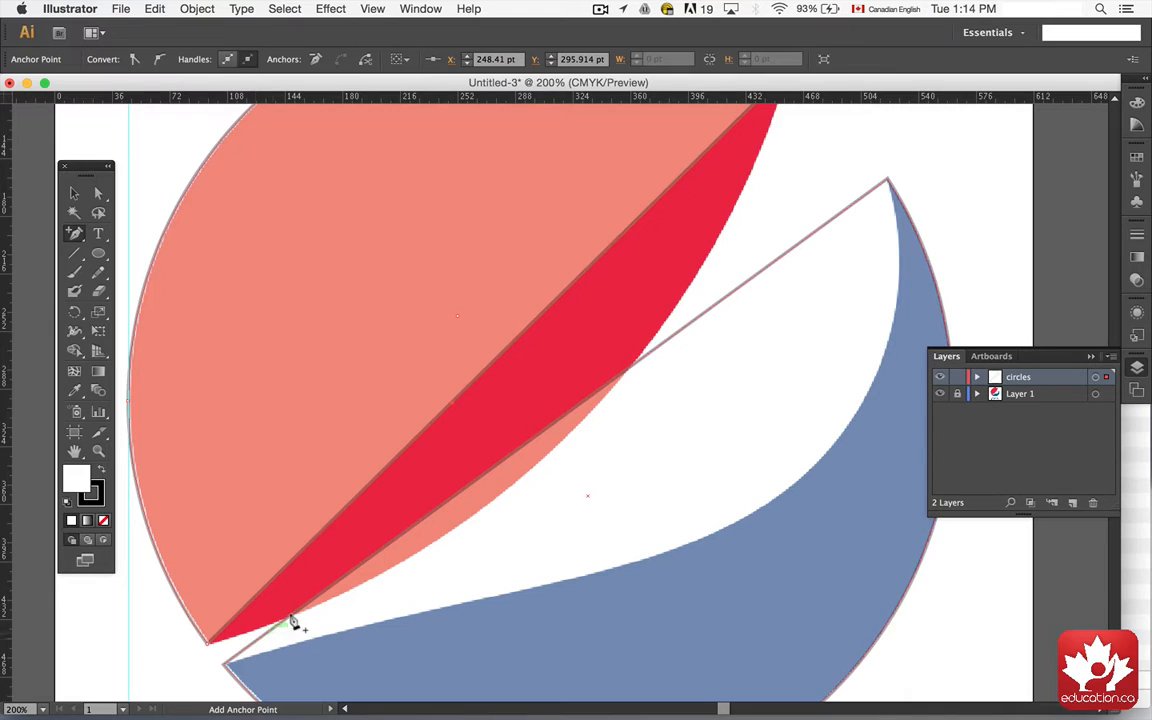
Step: Move the new midpoint down-right, convert it to smooth, and adjust its handles so the red edge curves along the reference
left_click(98, 196)
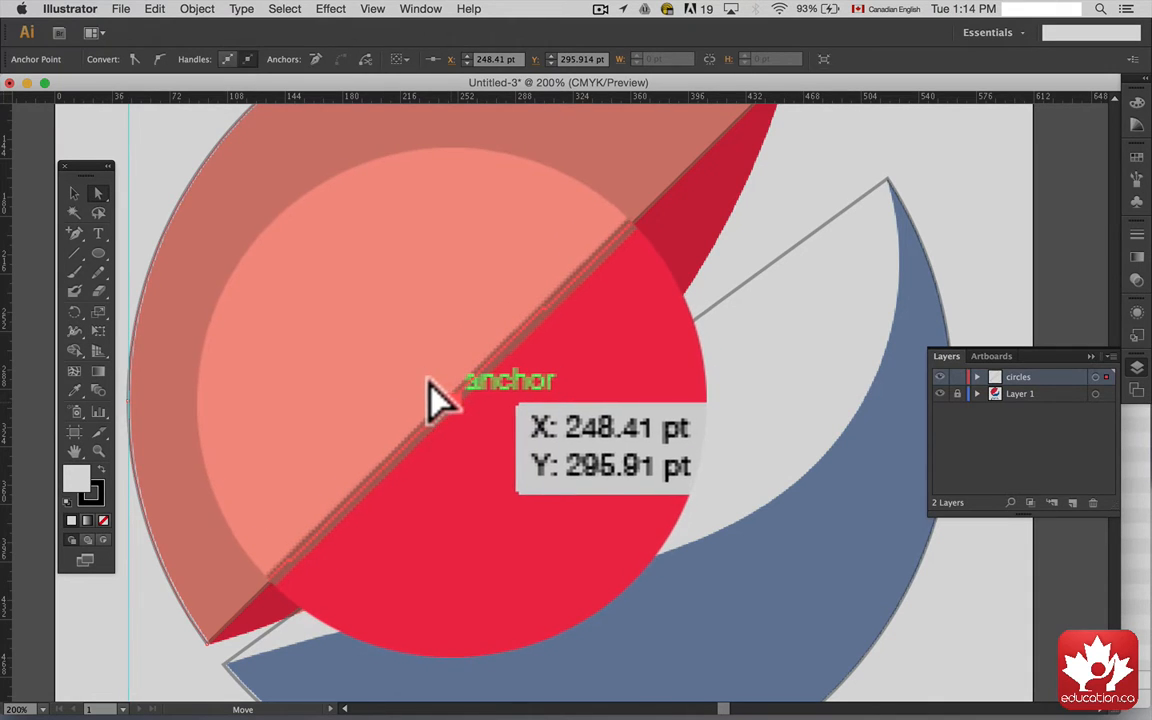
left_click_drag(429, 381, 523, 471)
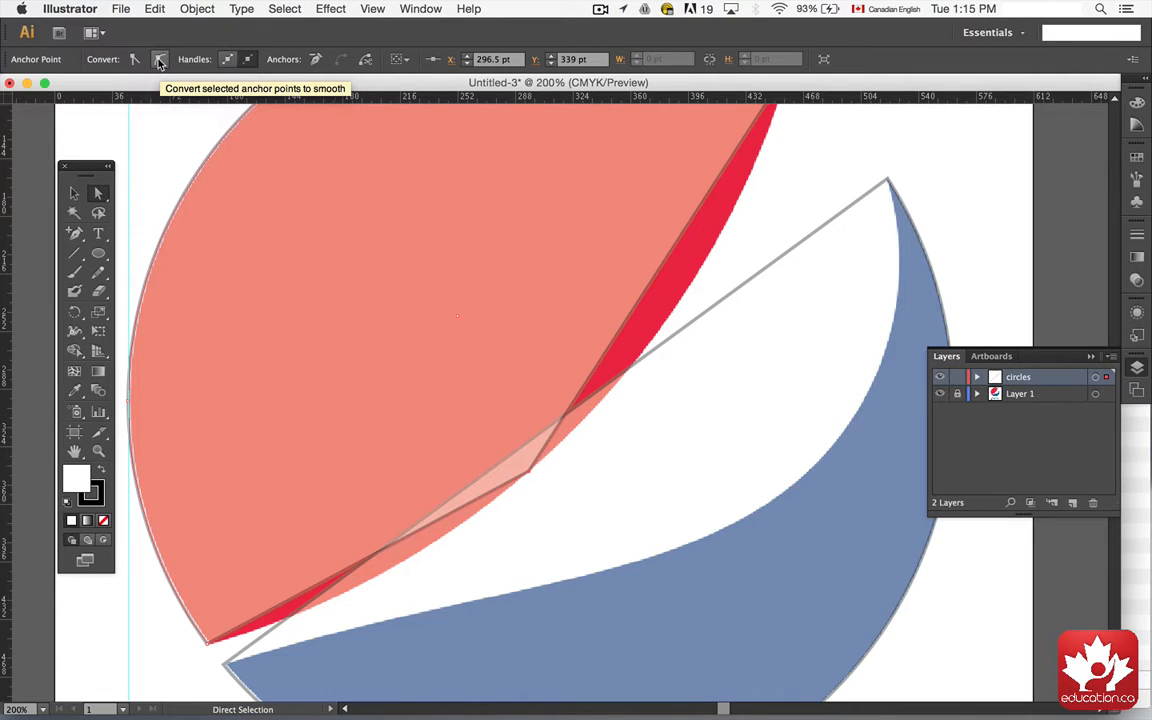
left_click(159, 61)
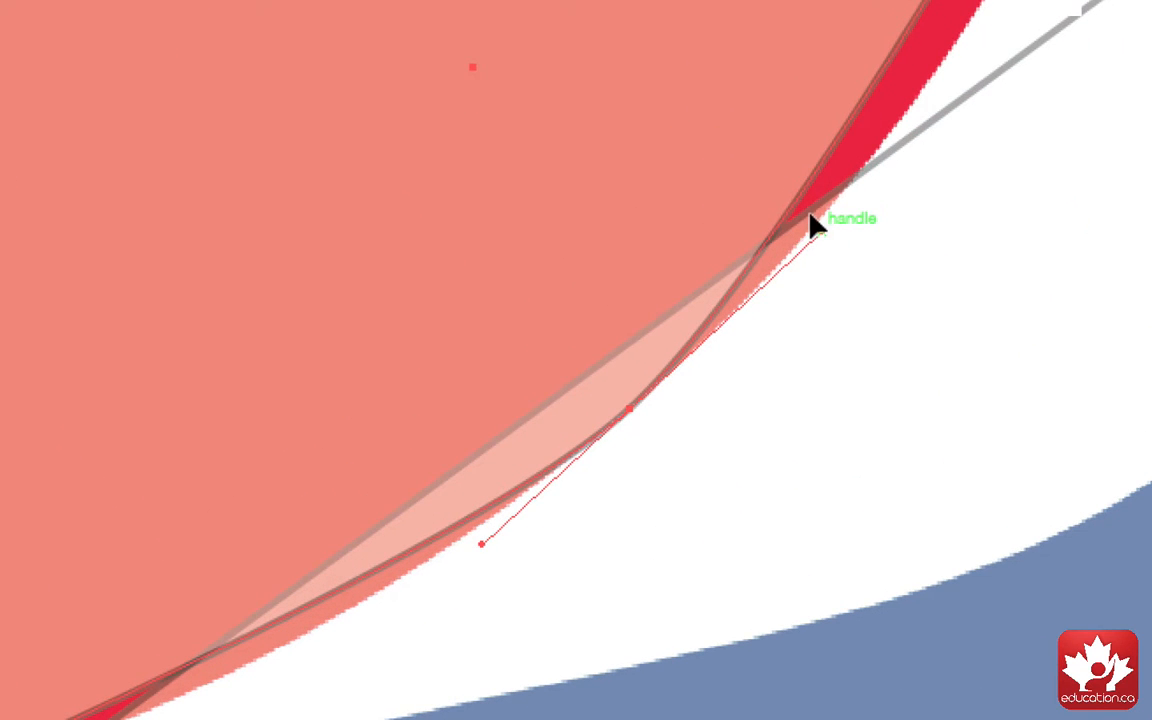
left_click_drag(812, 226, 1046, 36)
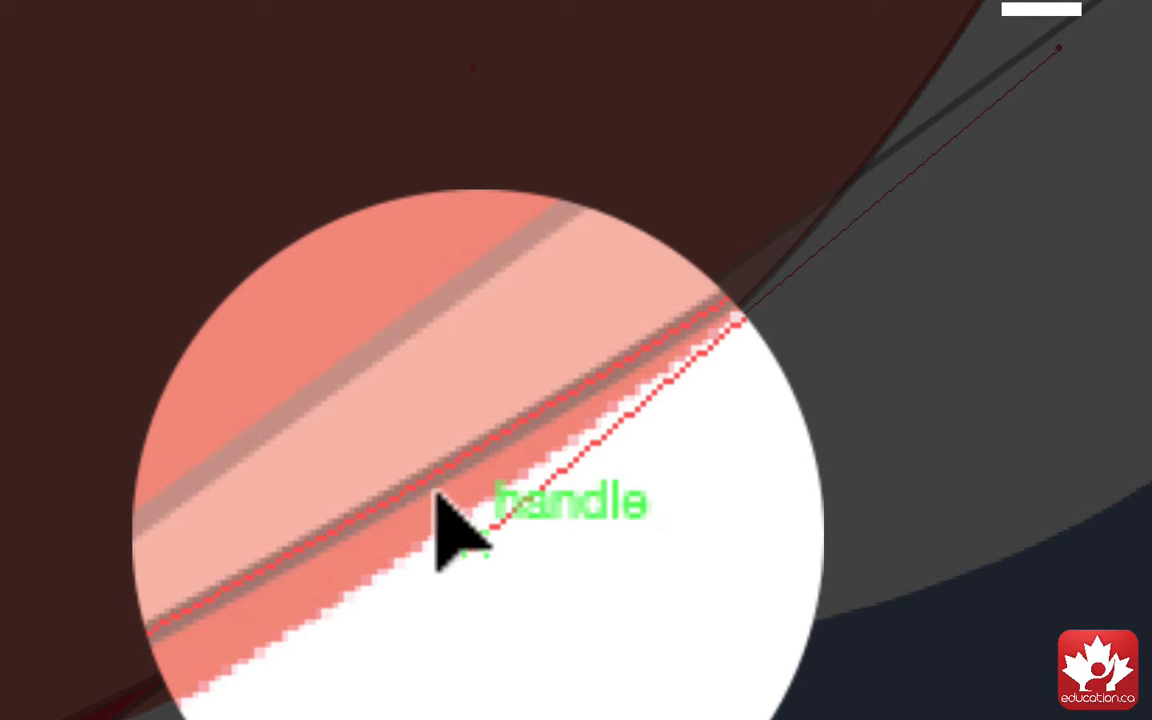
left_click_drag(478, 536, 331, 656)
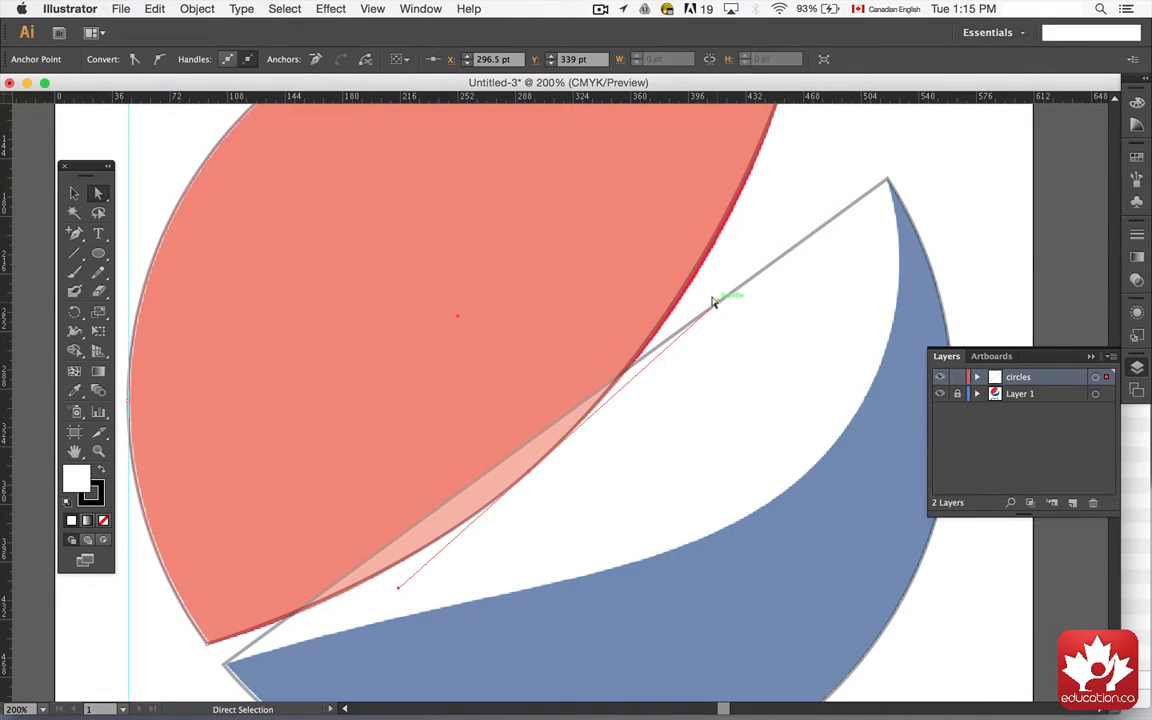
left_click(716, 302)
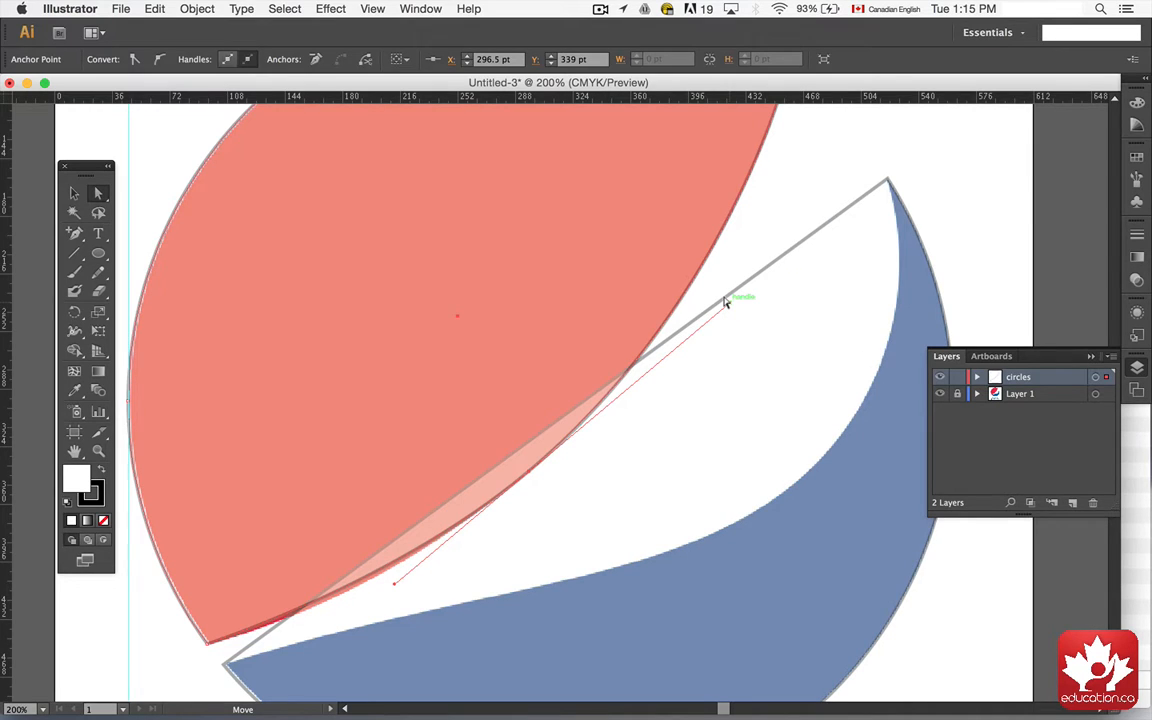
Step: Nudge the red curve's upper handle, then add an anchor point midway along the blue shape's straight edge
left_click_drag(726, 302, 729, 302)
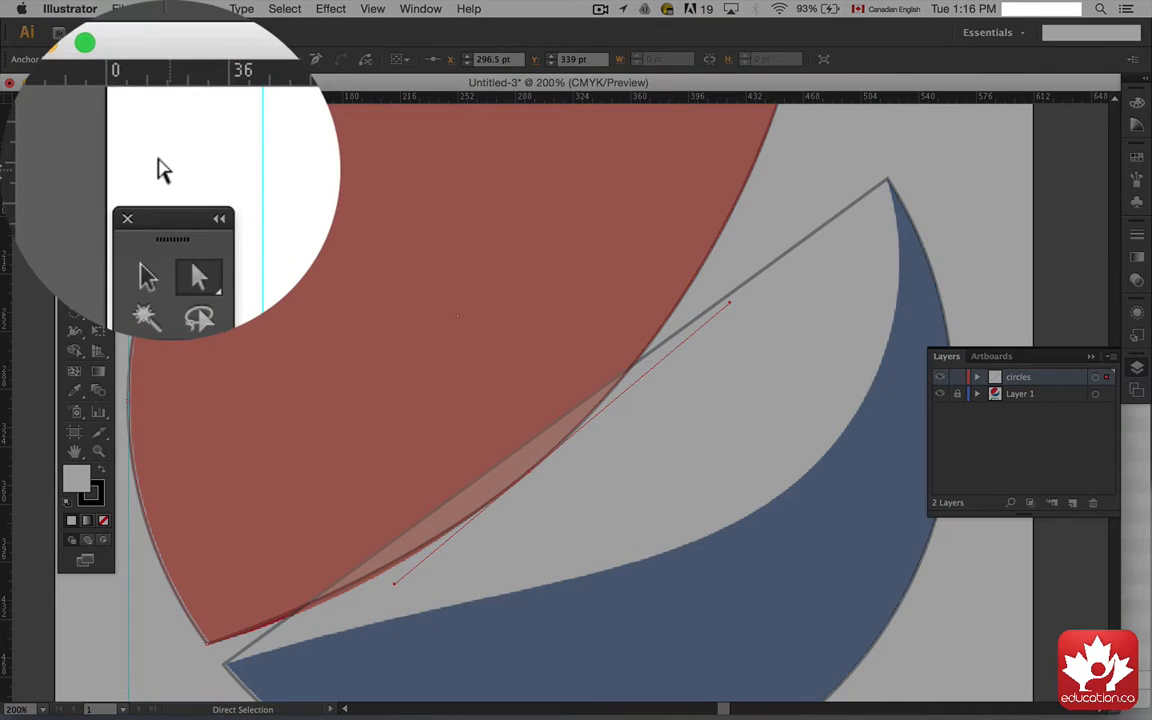
left_click(80, 136)
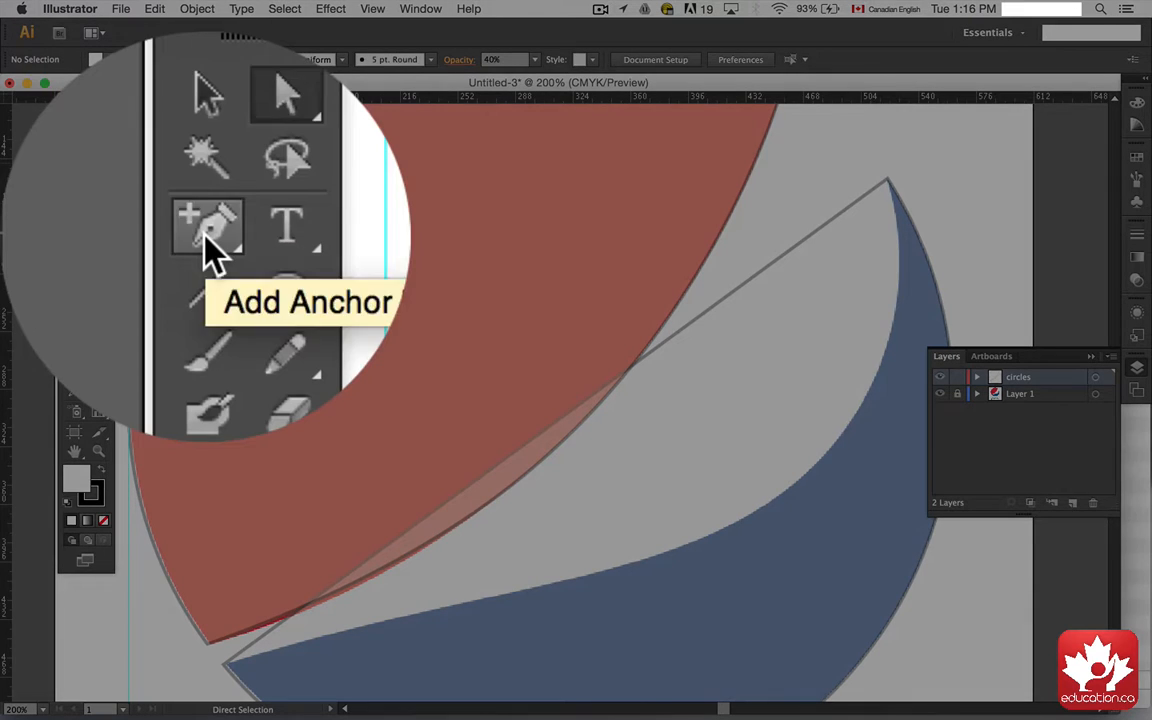
left_click(75, 234)
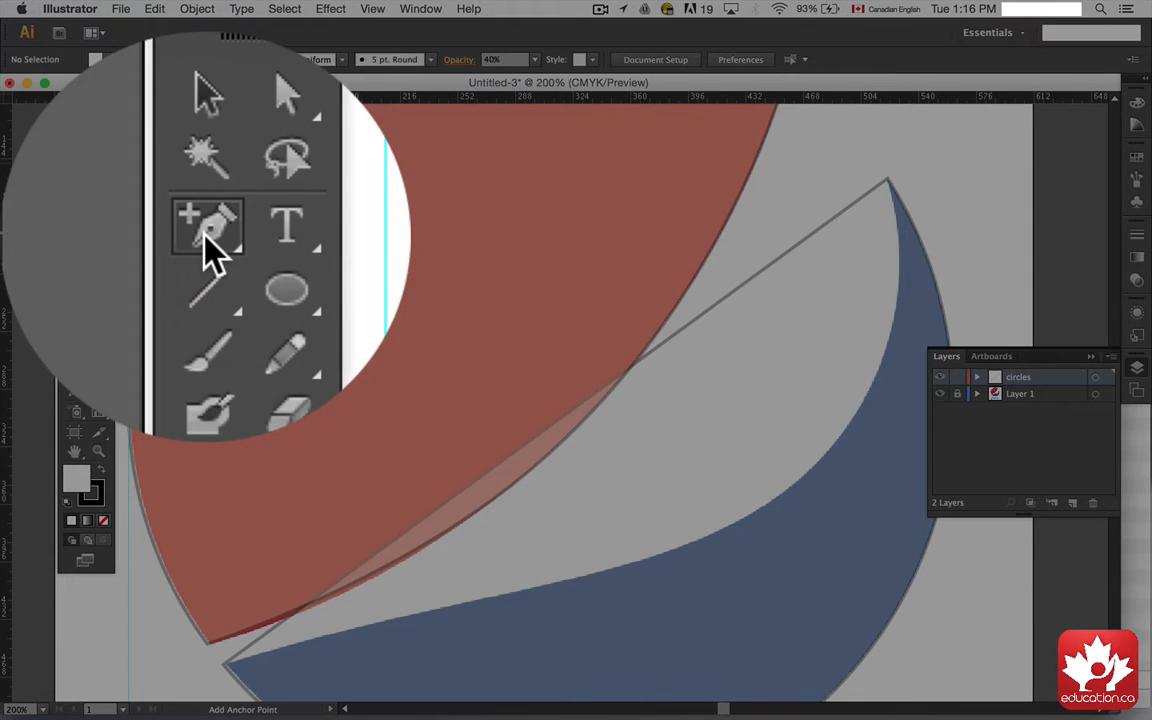
left_click_drag(75, 236, 127, 260)
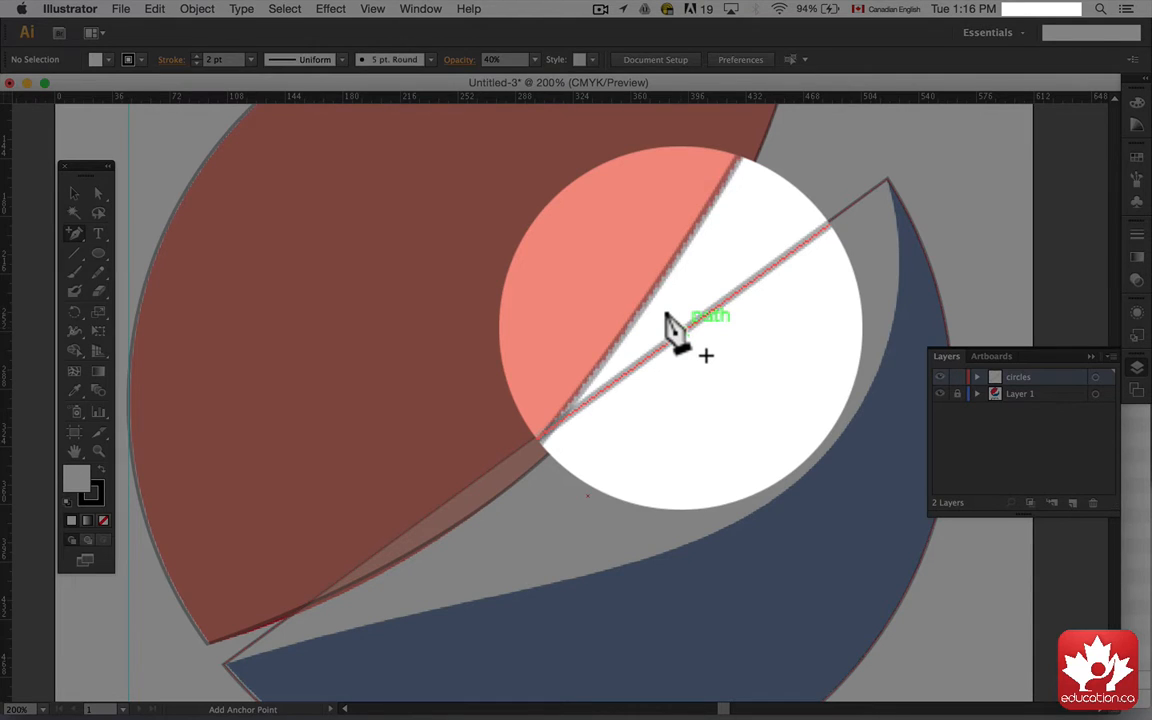
left_click(667, 316)
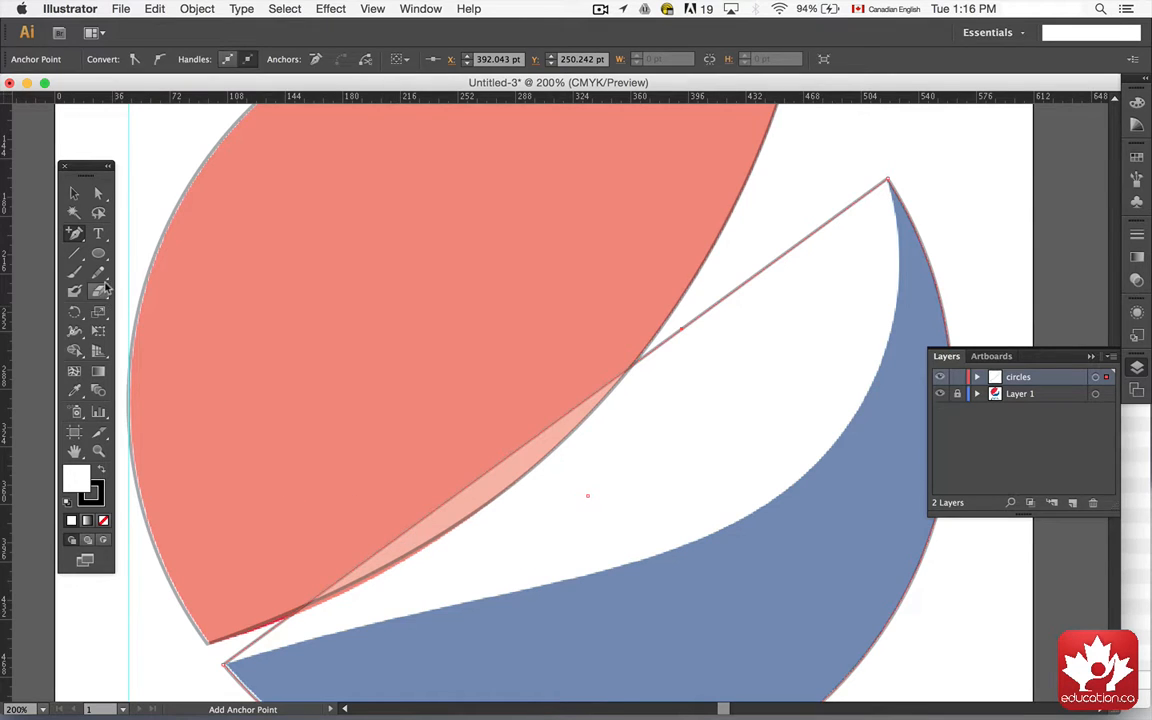
Step: Move the new blue midpoint down-right, convert it to smooth, and adjust its handles to follow the reference curve
left_click(98, 193)
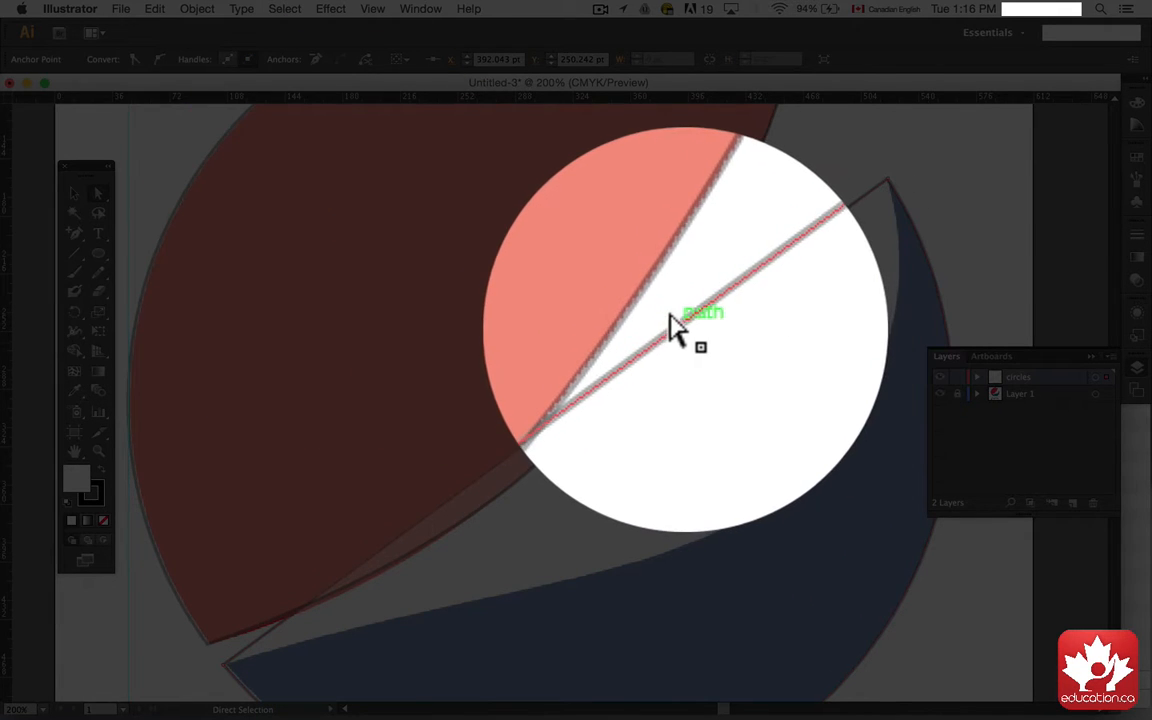
left_click_drag(668, 320, 794, 482)
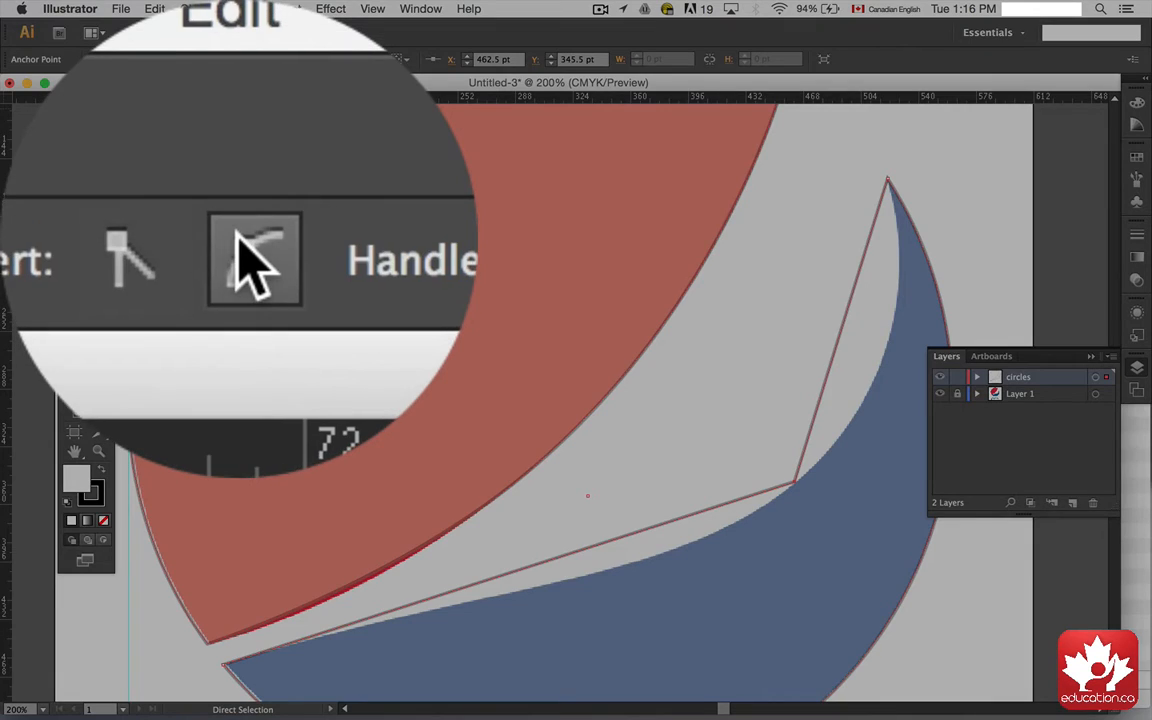
left_click(159, 59)
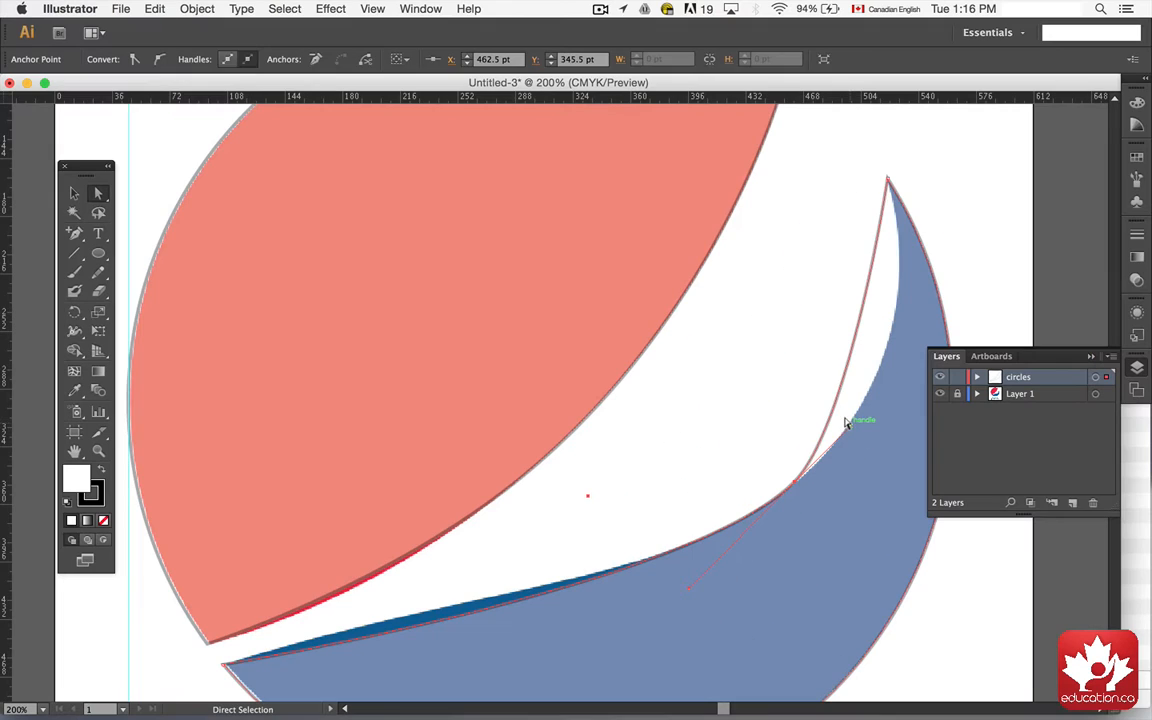
left_click_drag(846, 412, 942, 353)
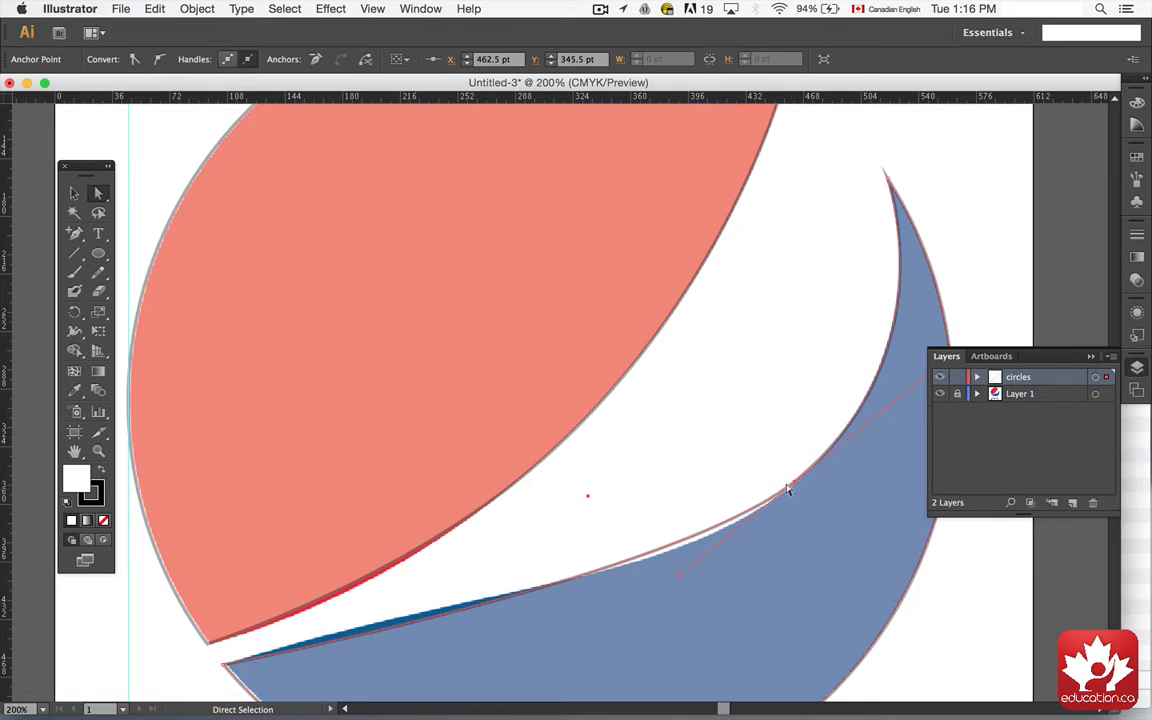
left_click_drag(675, 576, 672, 579)
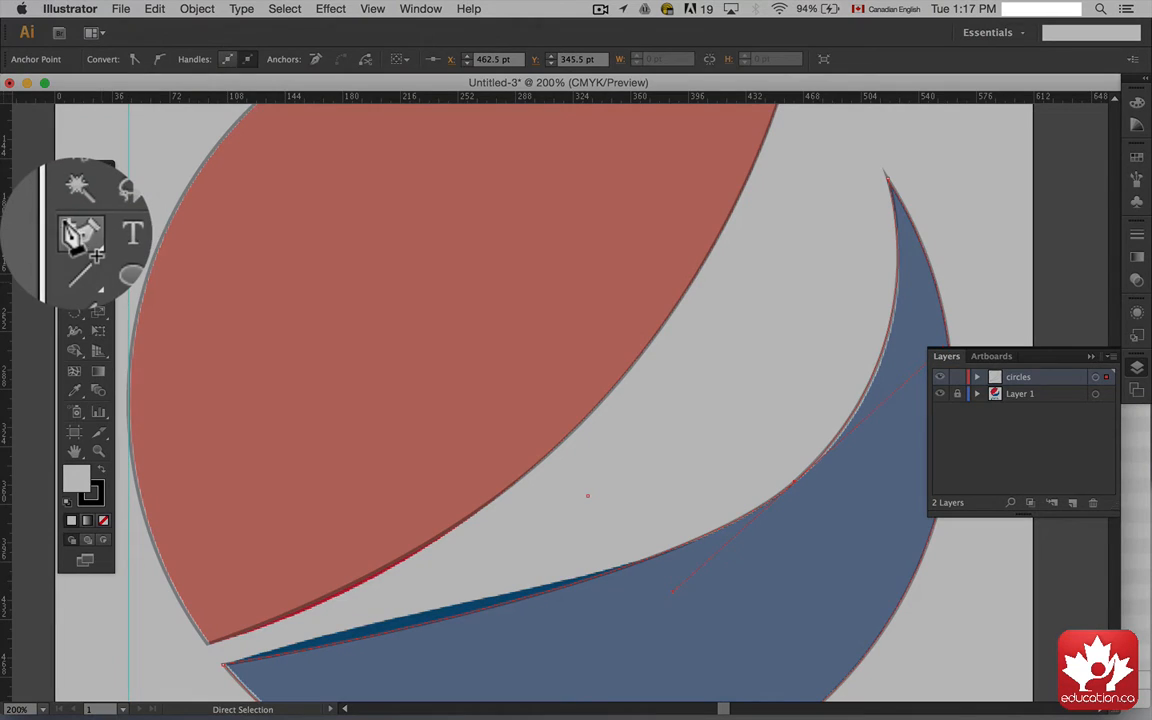
Step: Add another anchor point on the lower-left section of the blue edge and nudge it slightly up
left_click(74, 233)
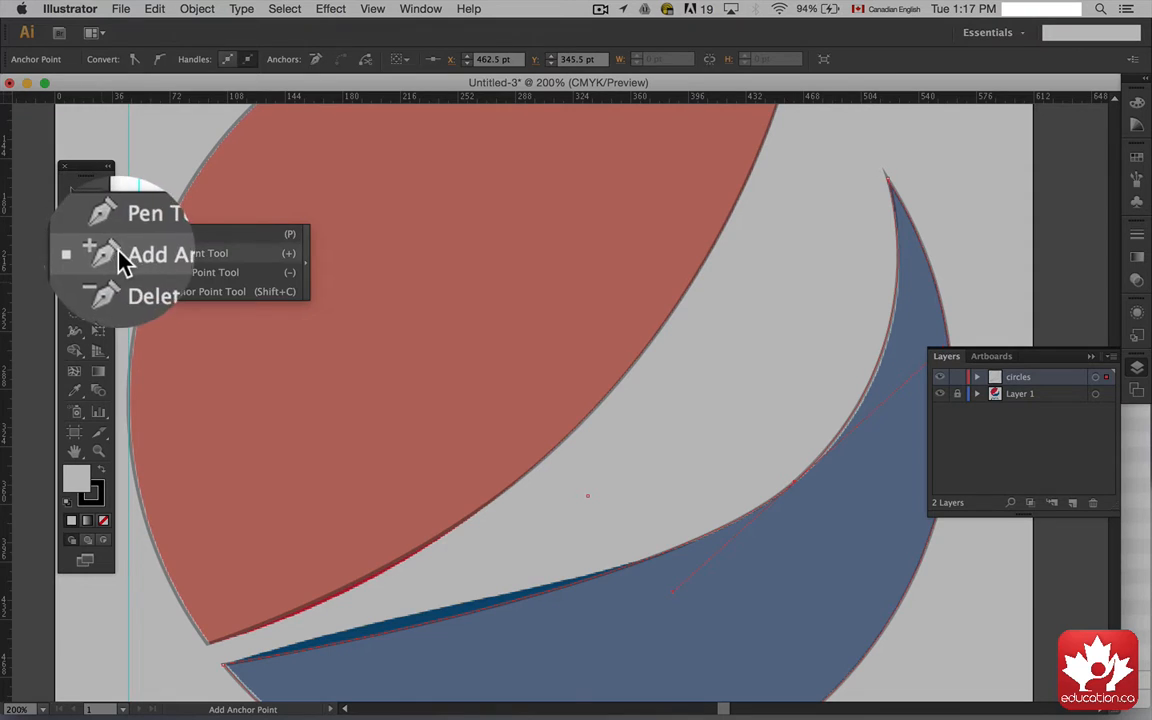
left_click(145, 253)
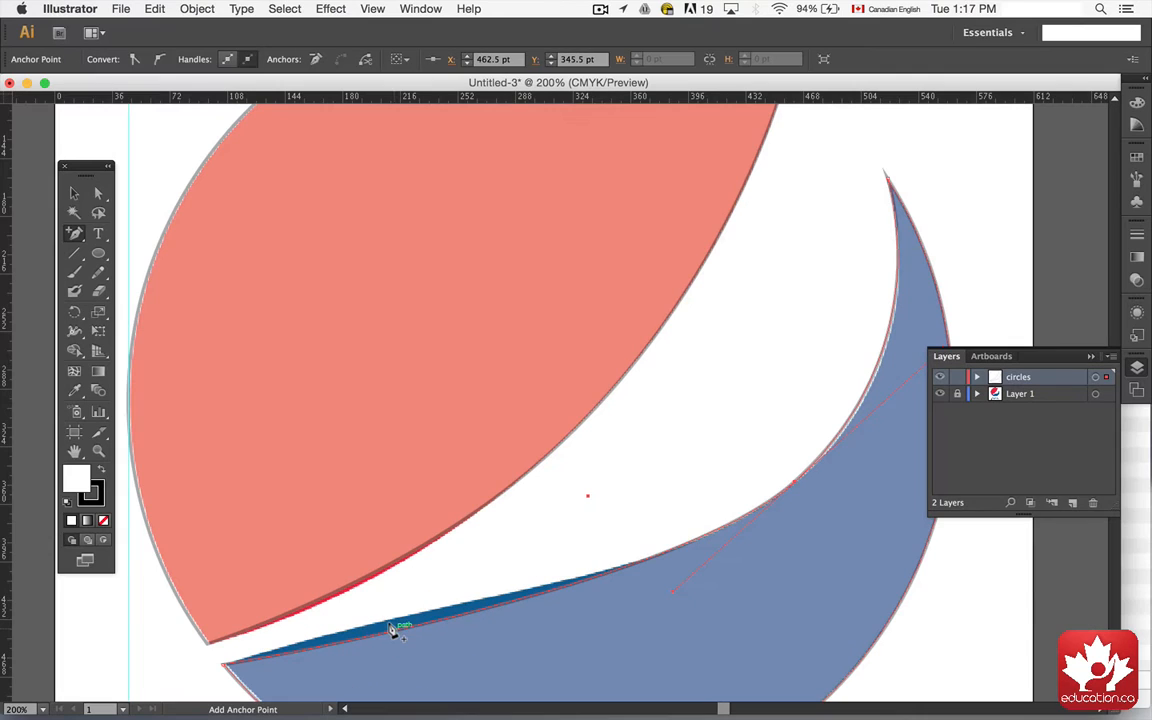
left_click(392, 627)
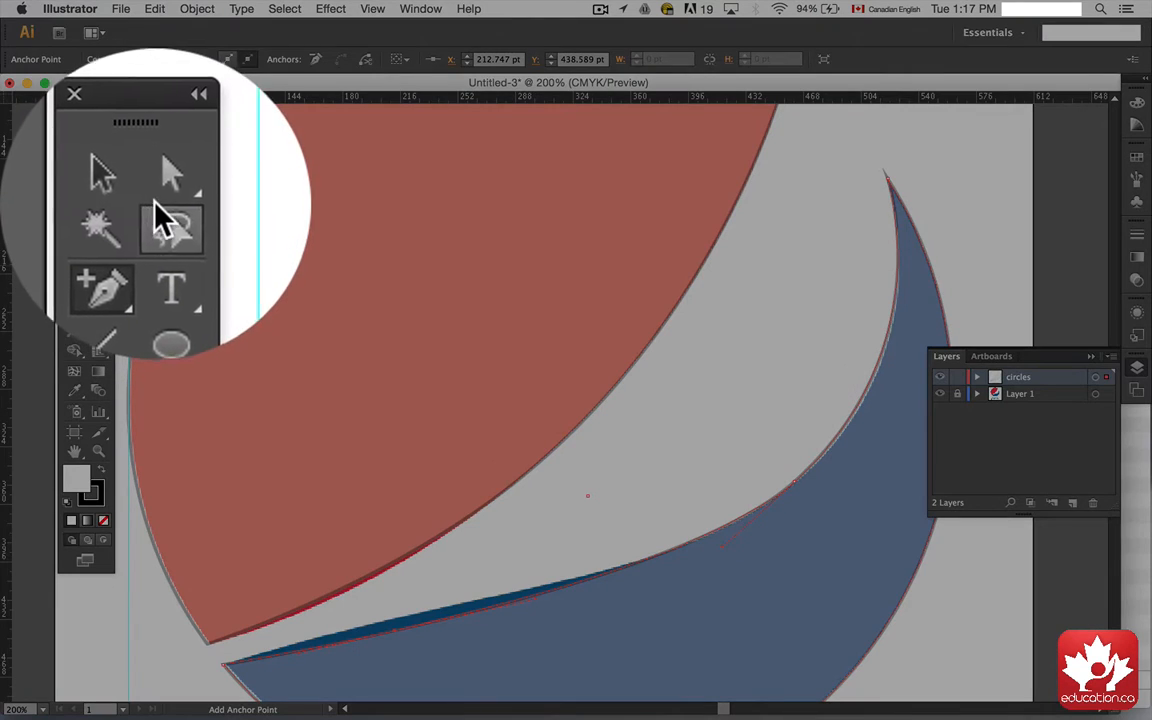
left_click(98, 193)
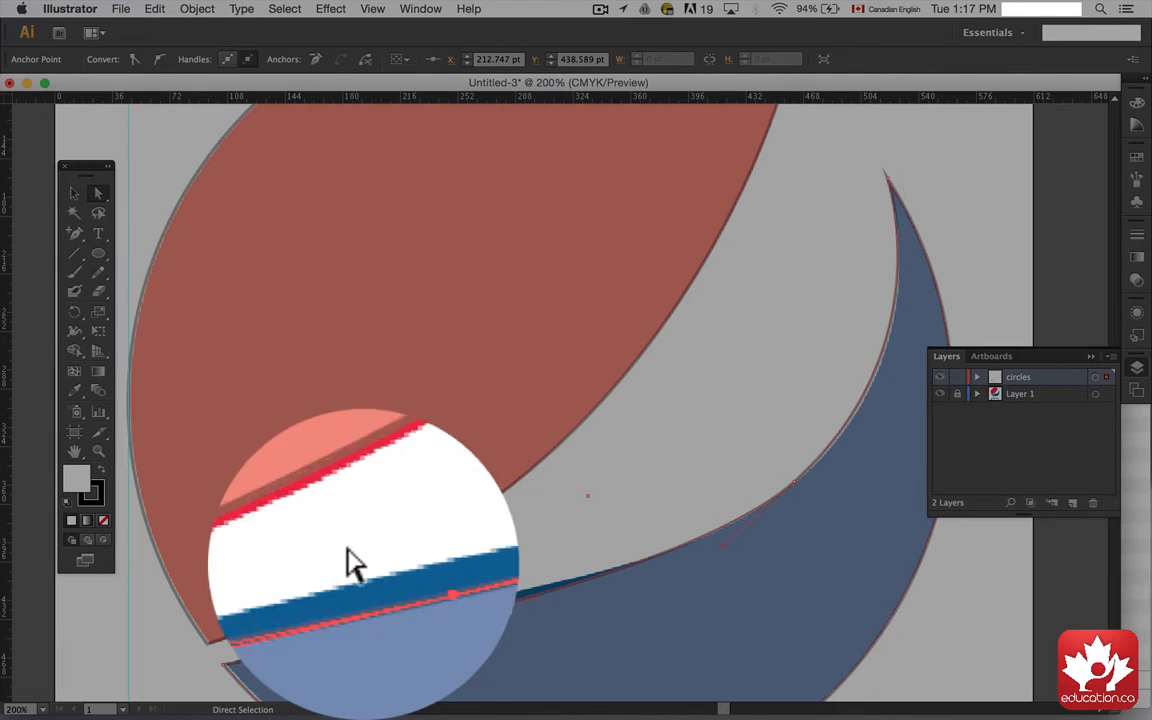
left_click_drag(392, 627, 391, 617)
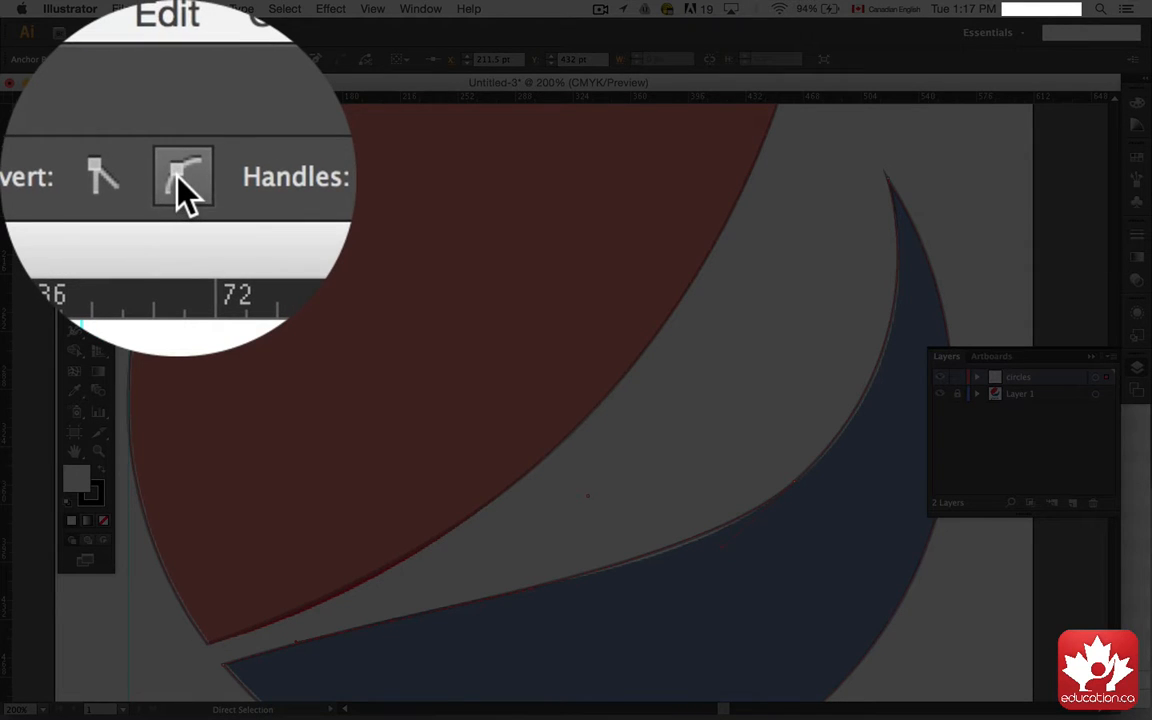
Step: Convert that lower-left blue point to smooth and adjust its handles so the edge hugs the reference
left_click(159, 59)
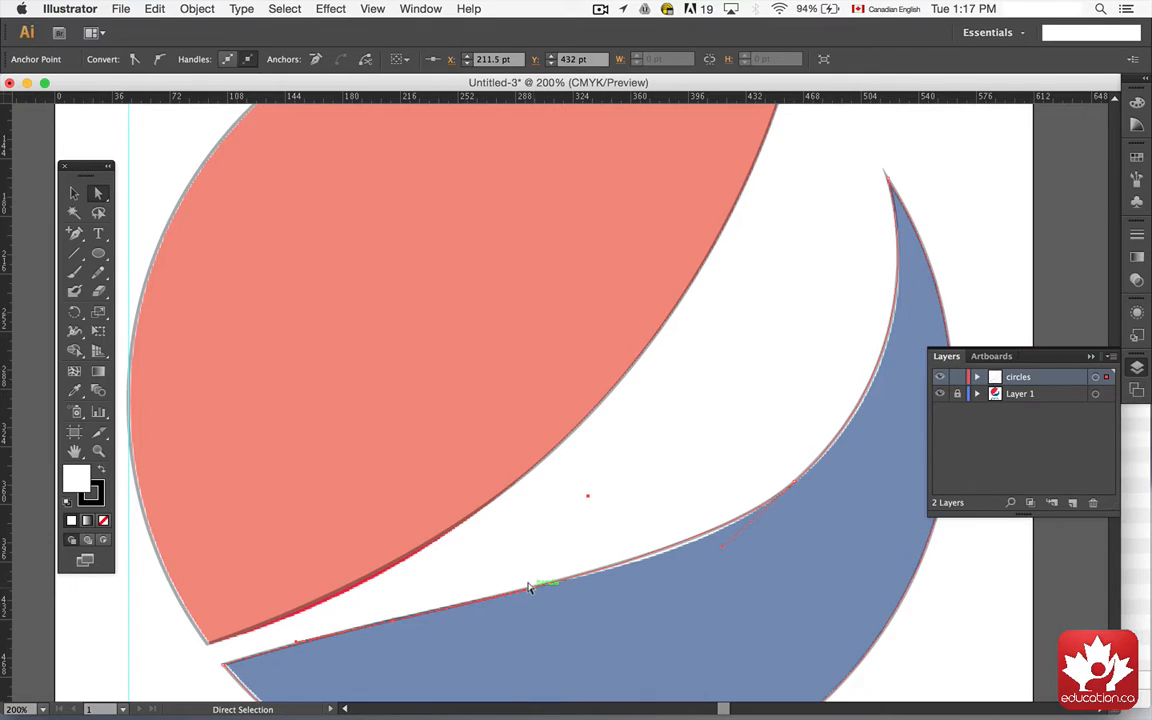
left_click_drag(529, 585, 541, 583)
left_click_drag(530, 505, 490, 595)
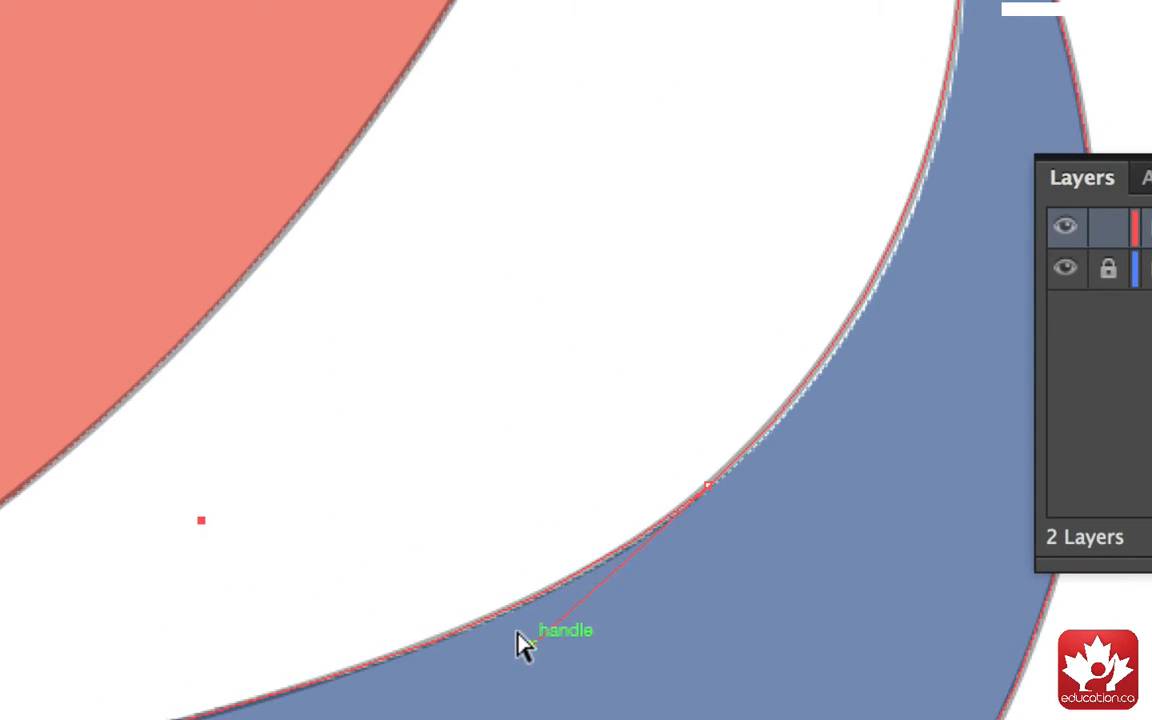
left_click_drag(520, 645, 504, 645)
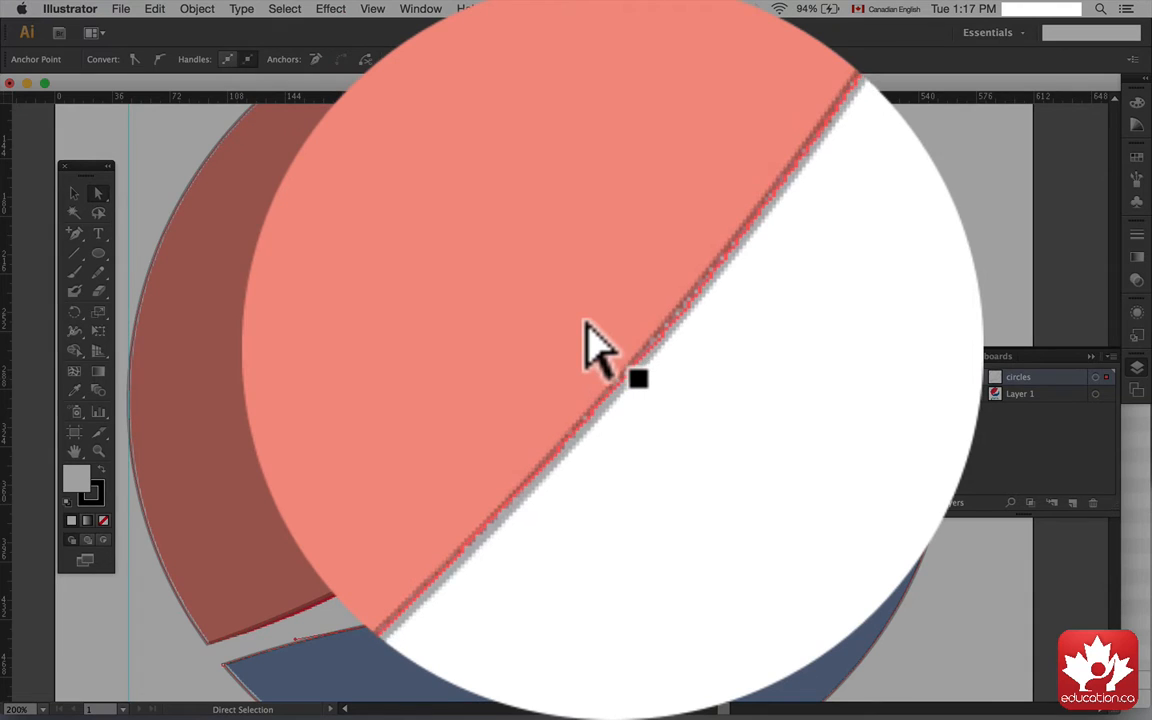
Step: Select the red edge's midpoint and adjust both its handles to refine the red curve
left_click(613, 370)
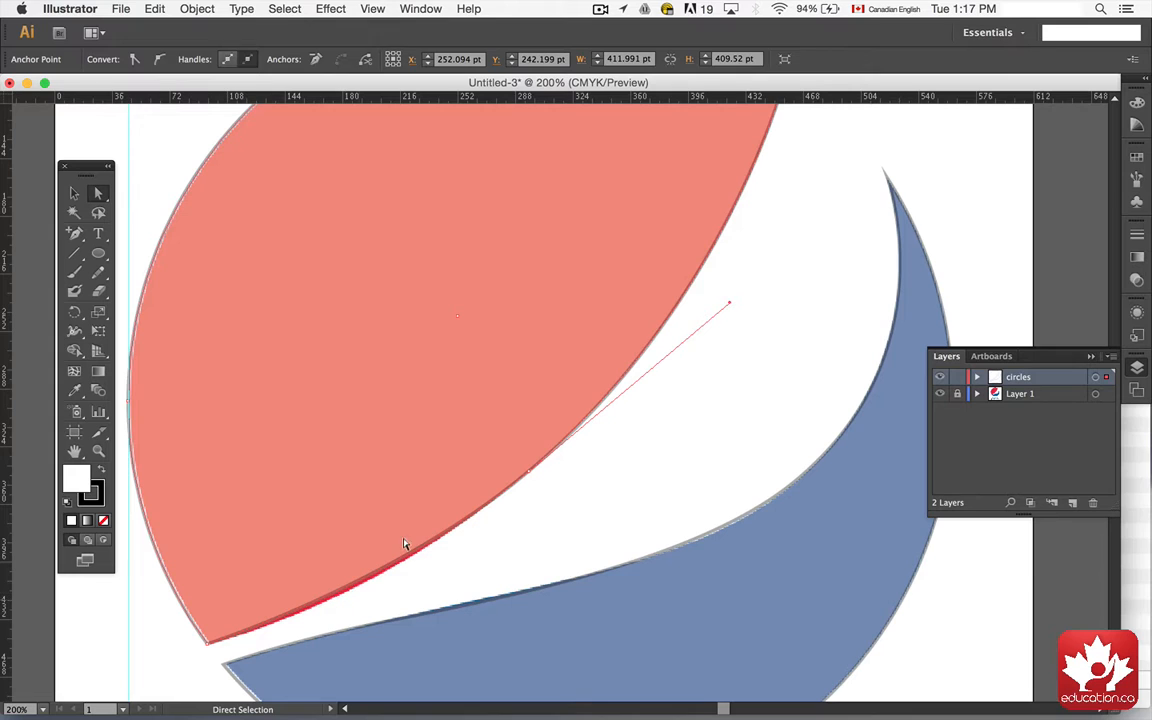
left_click(530, 472)
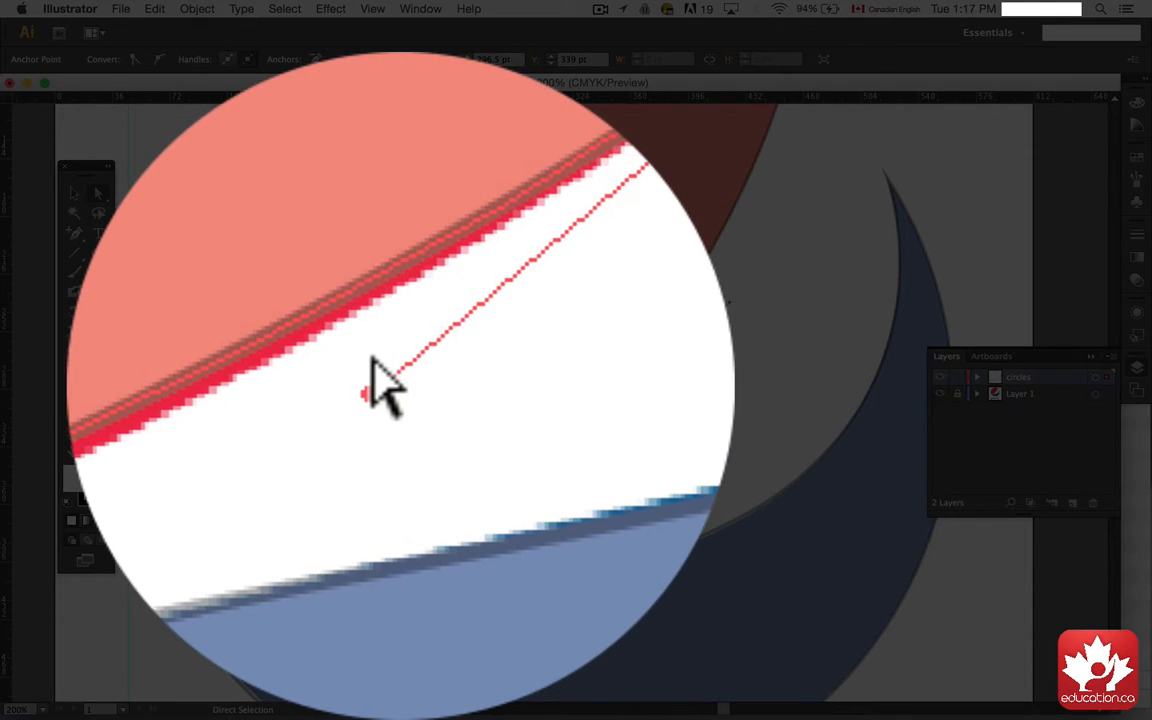
left_click_drag(367, 357, 373, 603)
left_click_drag(721, 298, 735, 291)
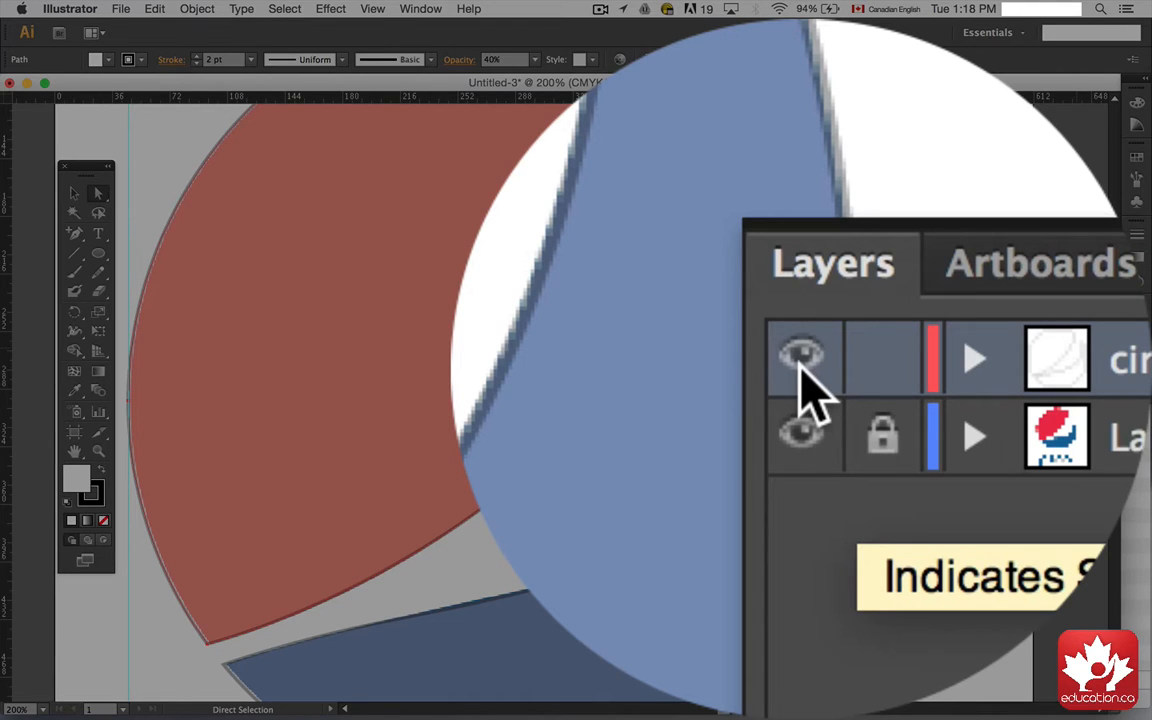
Step: Hide the circles layer and unlock the reference layer, switching to the Eyedropper
left_click(800, 360)
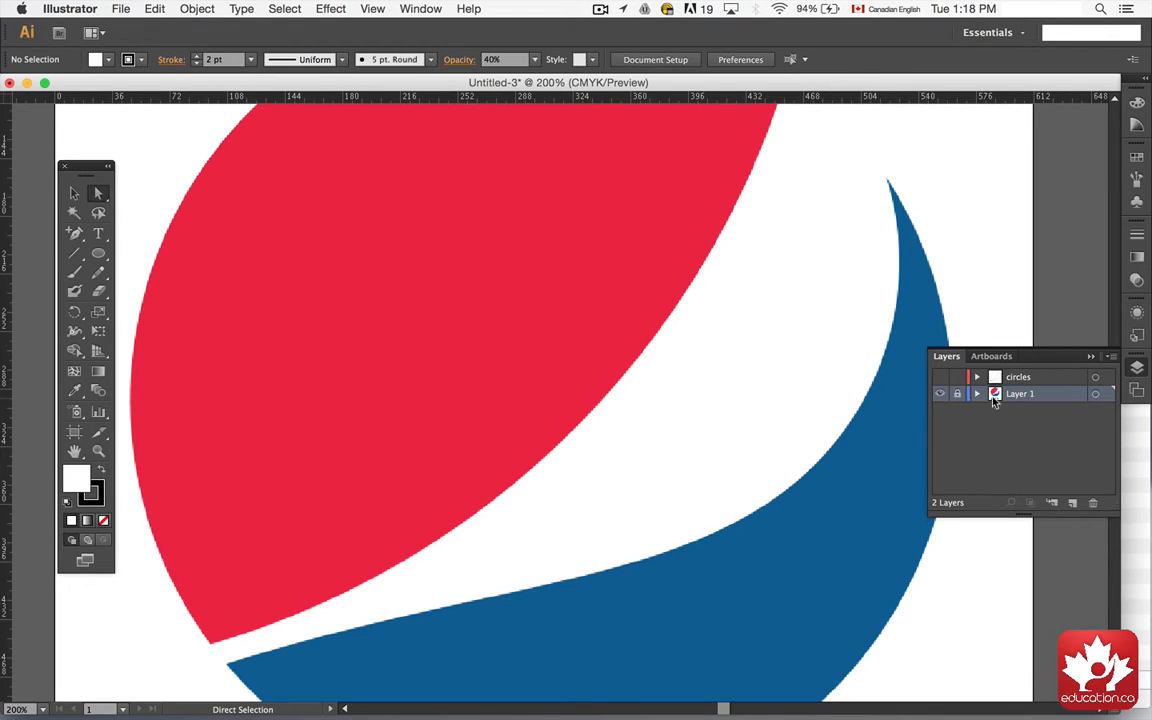
key("i")
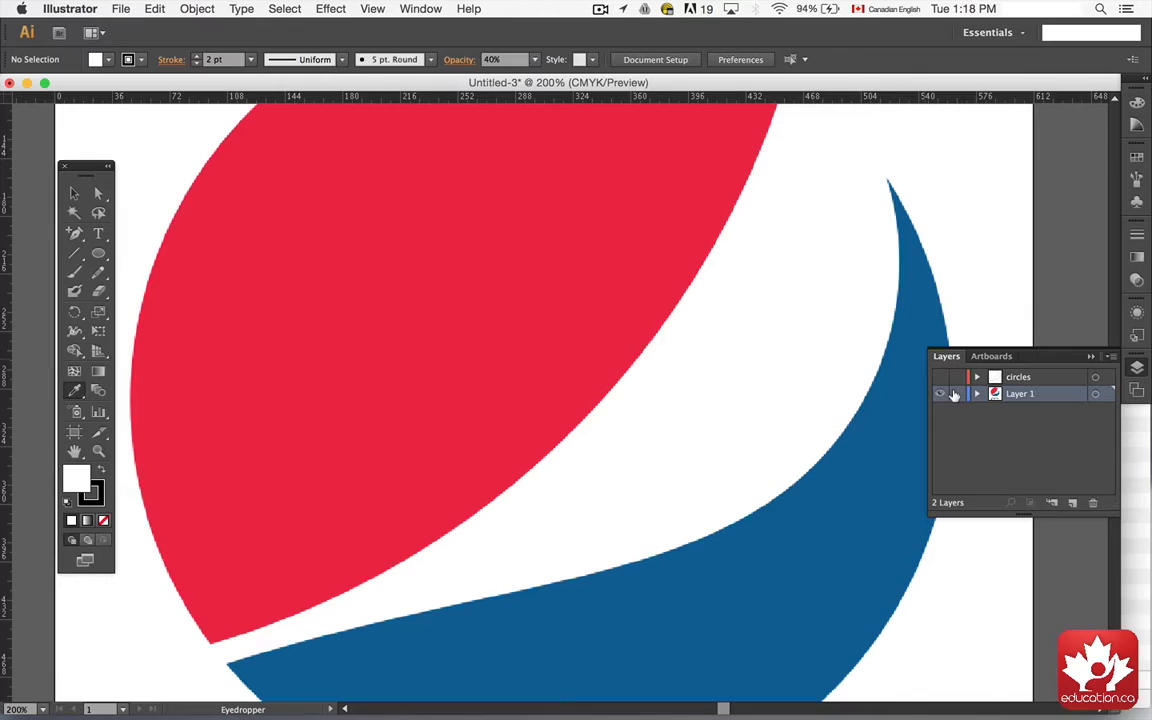
left_click(954, 395)
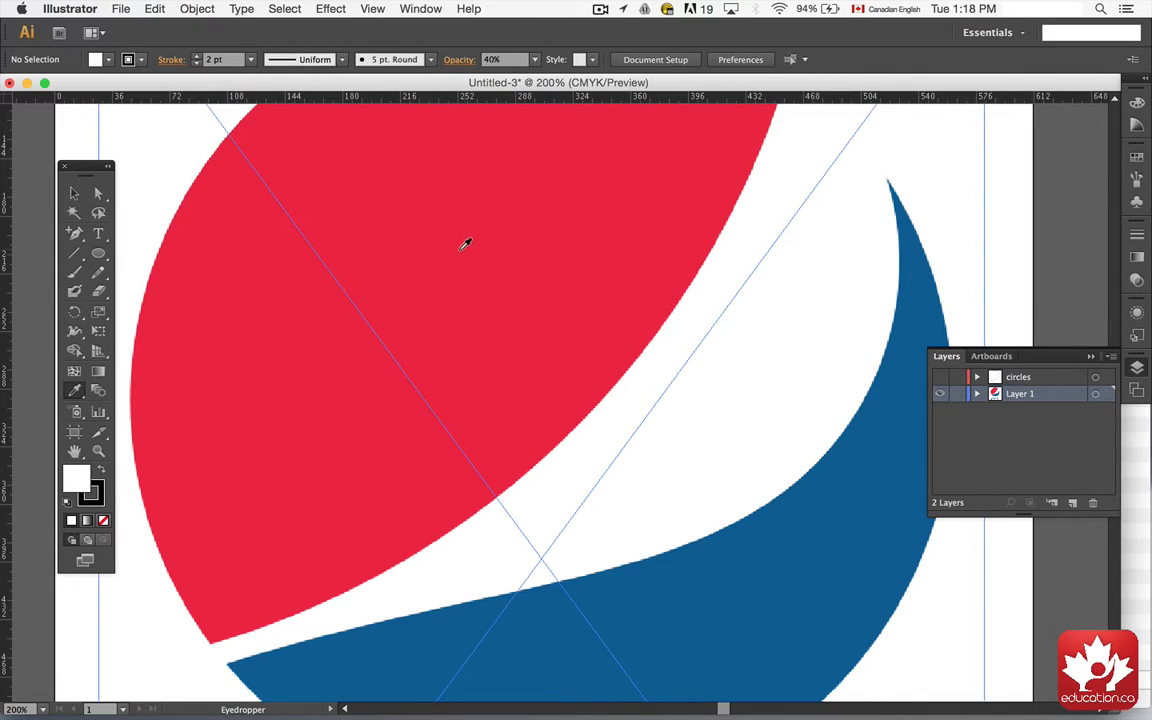
left_click(955, 395)
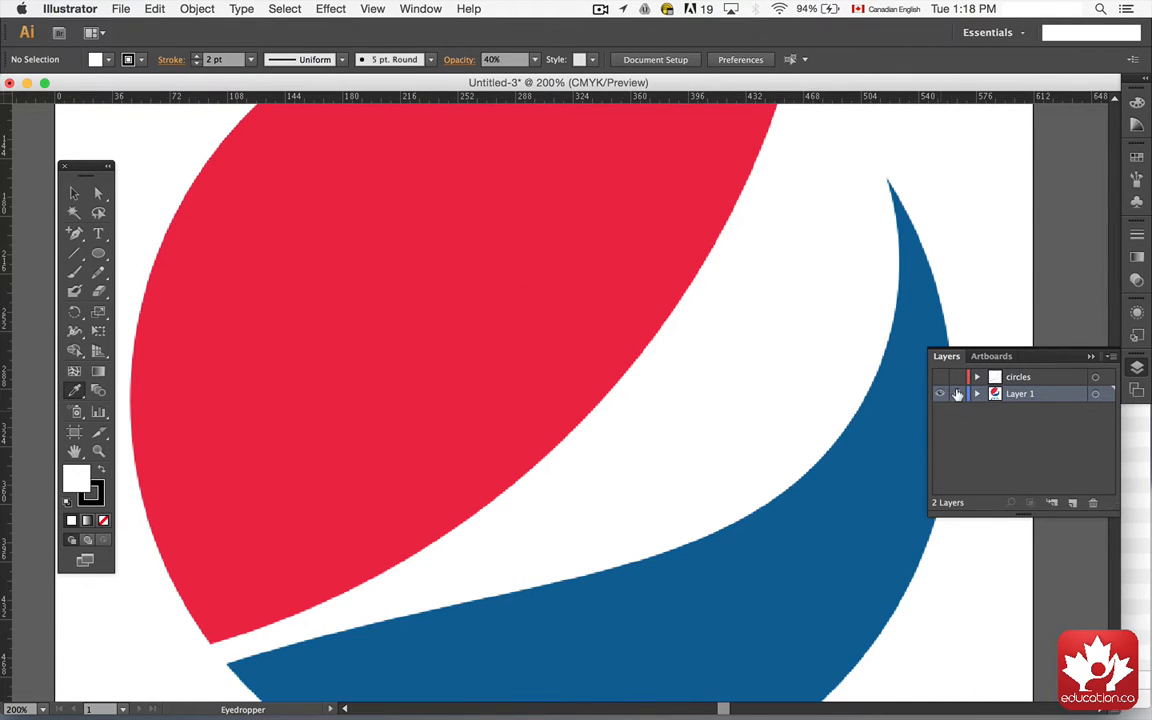
left_click(957, 395)
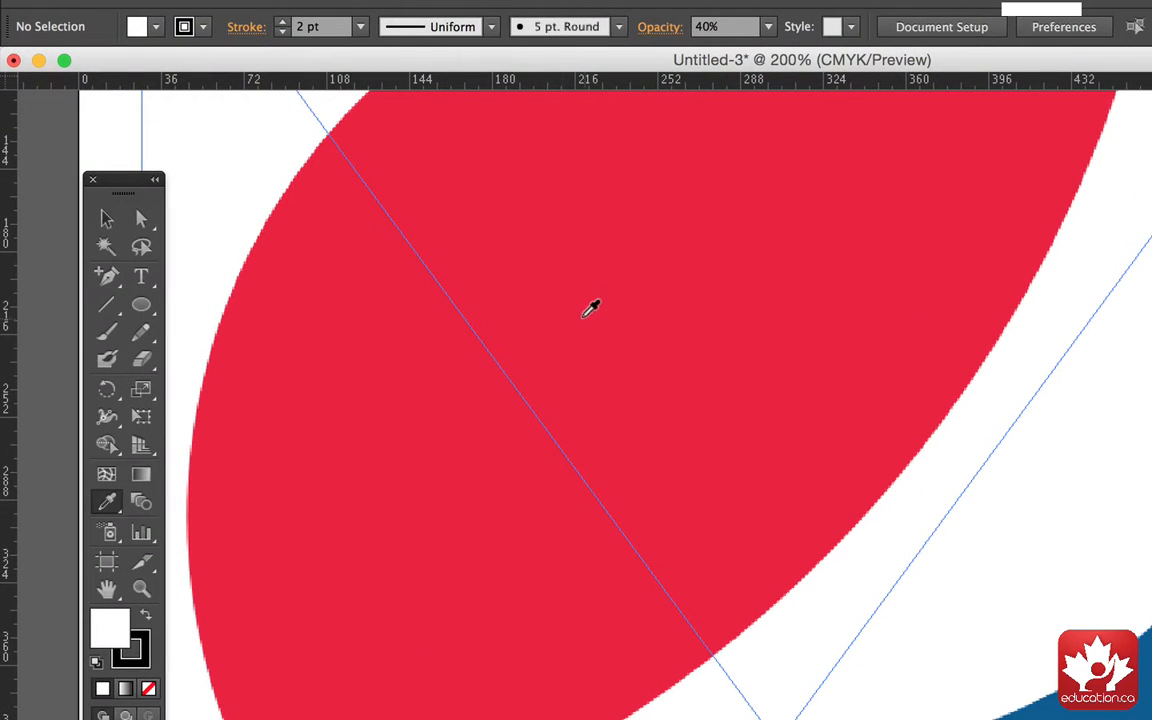
Step: Sample the logo's red with the Eyedropper and save it as a new swatch
left_click(411, 259)
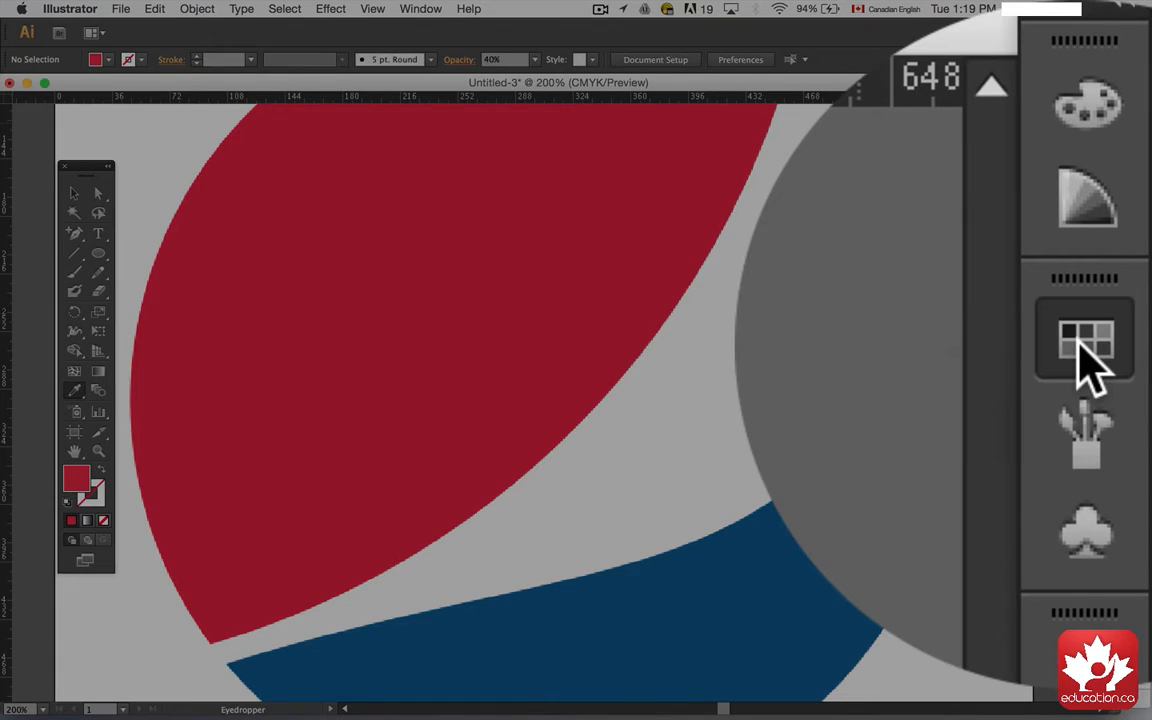
left_click(1137, 157)
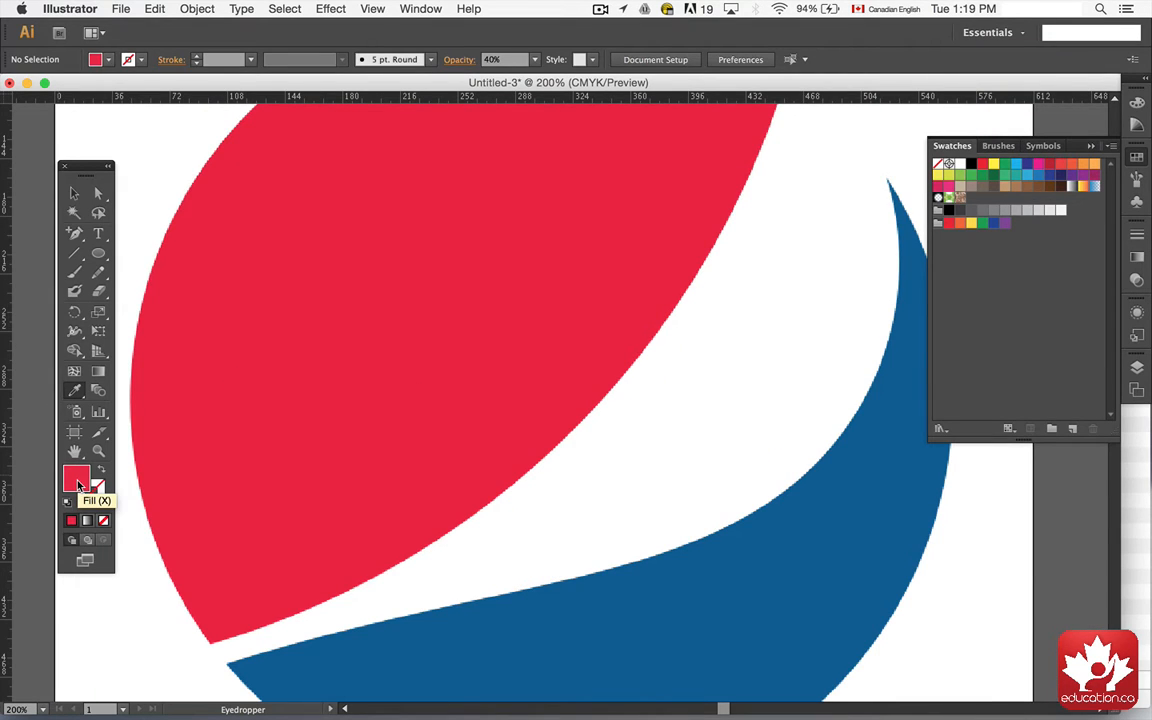
left_click_drag(76, 483, 240, 430)
left_click_drag(534, 330, 1031, 227)
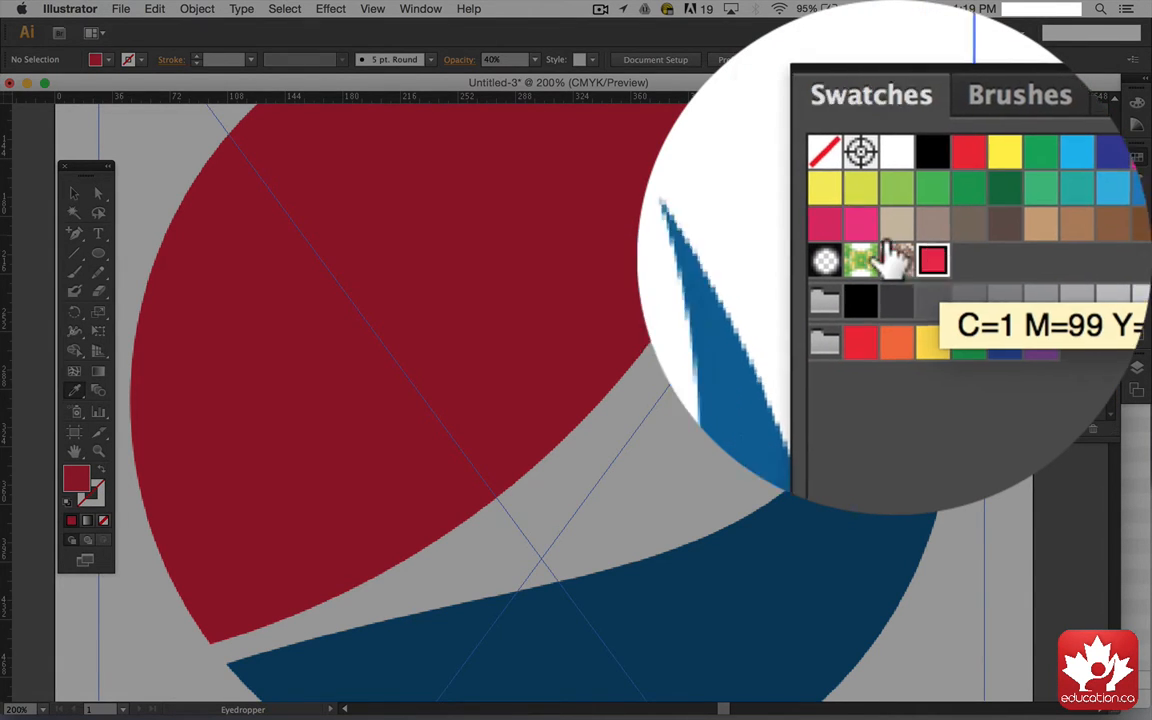
Step: Sample the logo's blue with the Eyedropper and save it as a new swatch
key("super+semicolon")
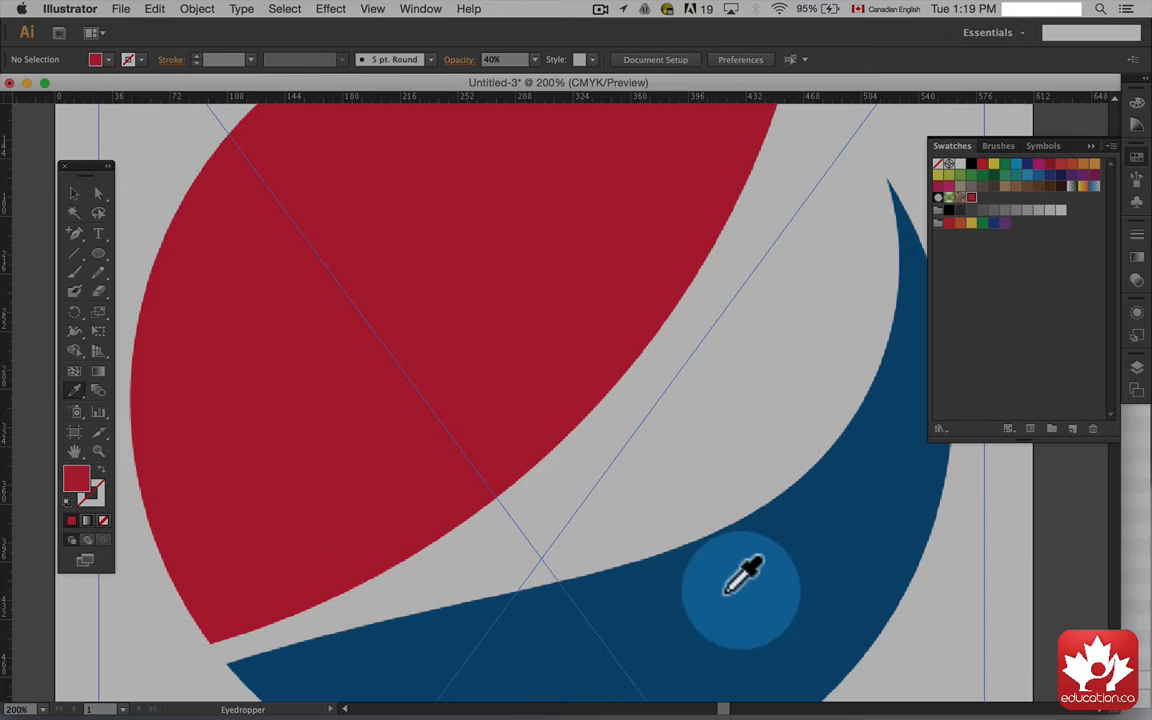
left_click(762, 584)
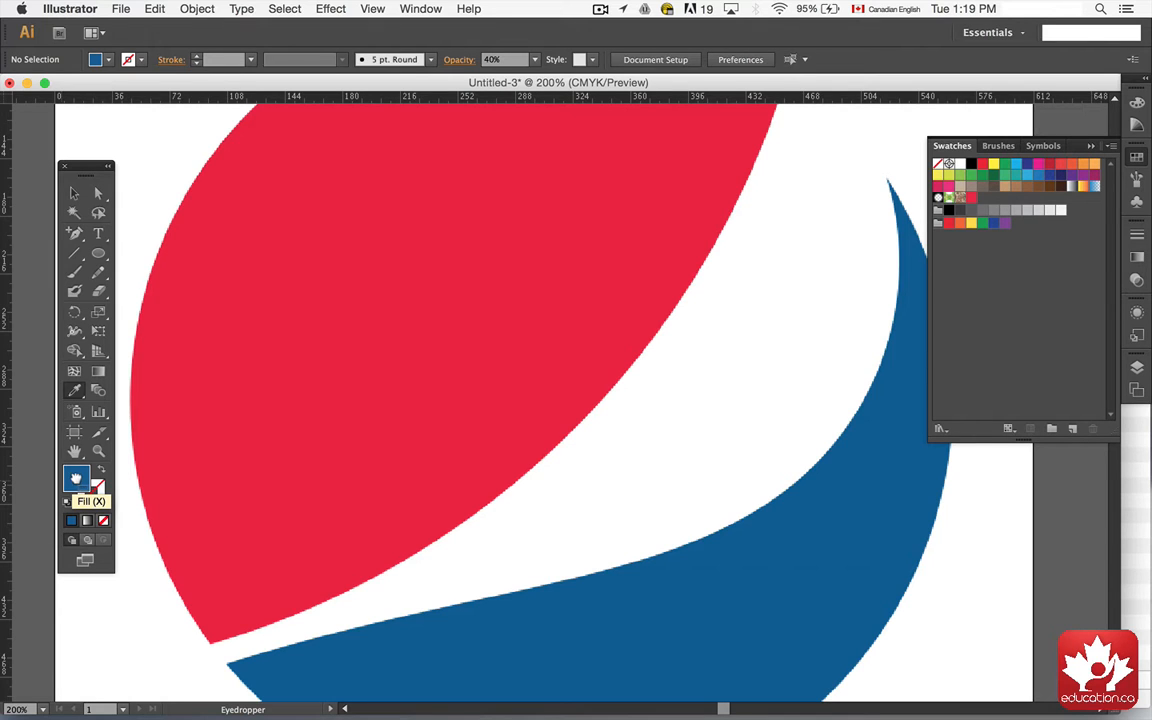
left_click_drag(655, 258, 985, 198)
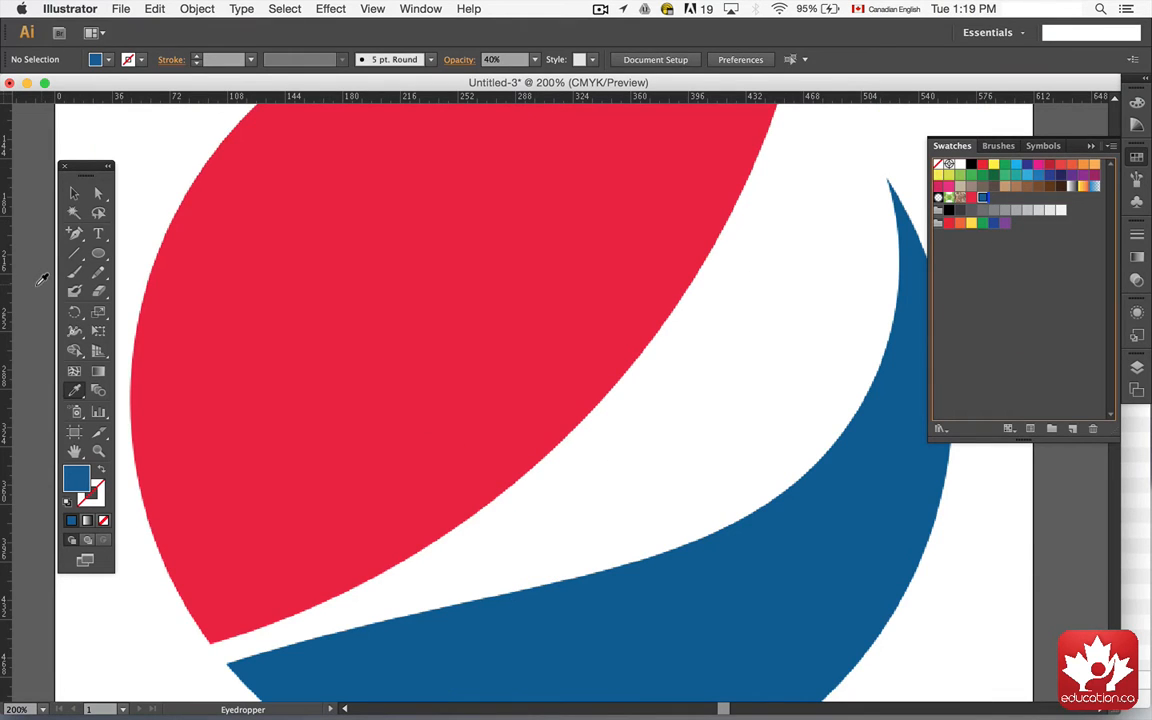
Step: Close the Swatches panel, relock the reference layer, and show the circles layer again
left_click(1092, 147)
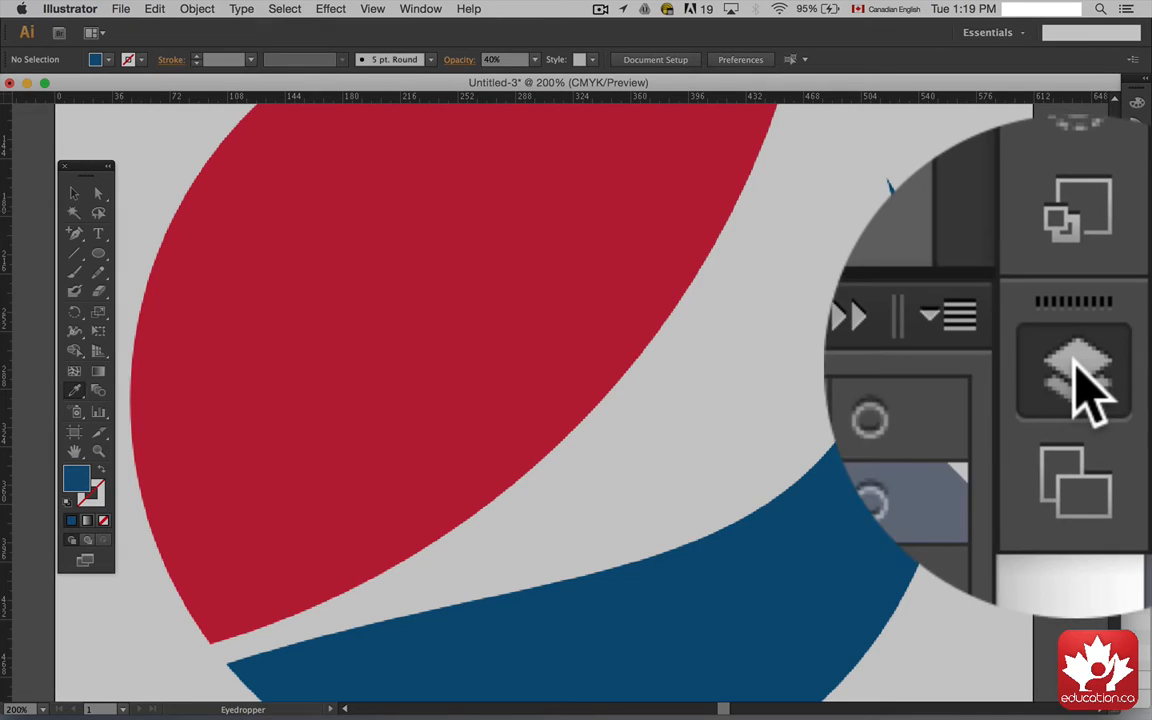
left_click(1073, 362)
left_click(903, 390)
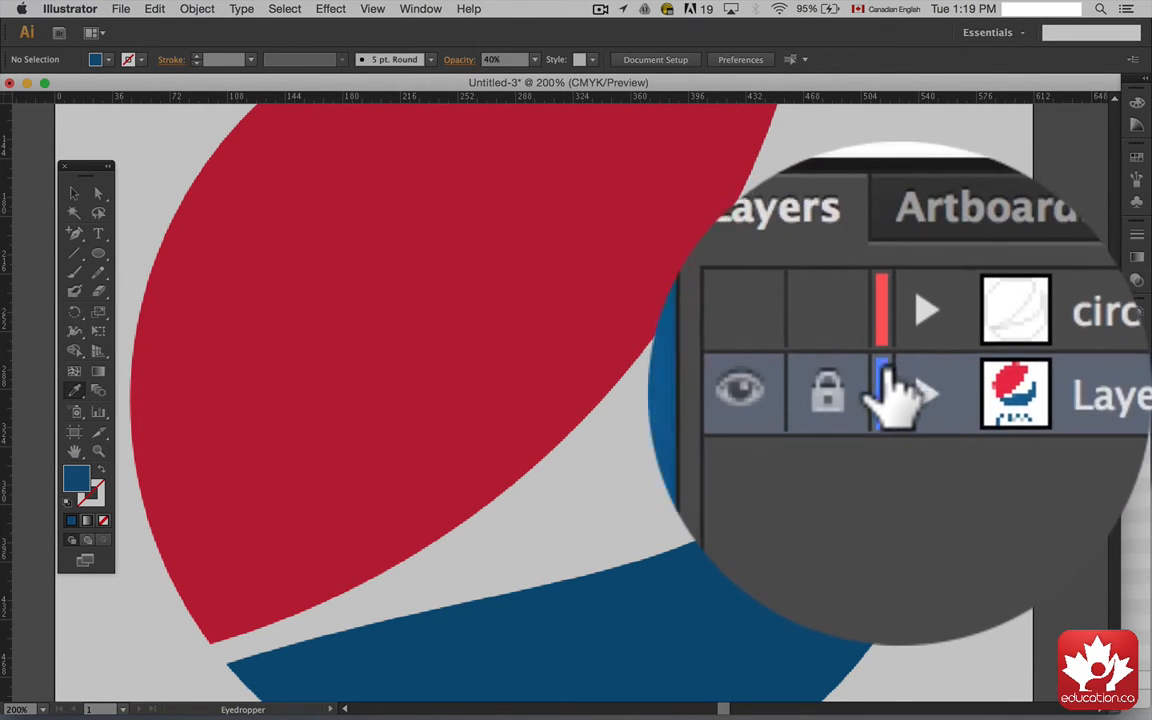
left_click(893, 377)
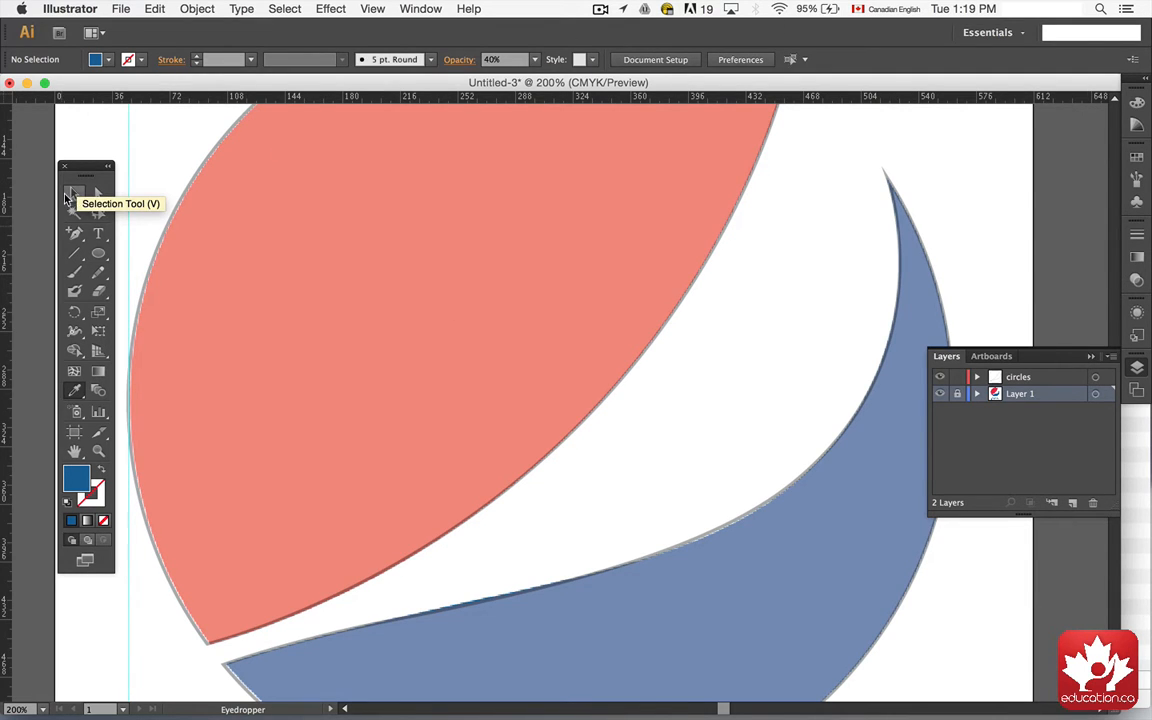
Step: Select the red shape, set its opacity to 100% and fill it with the sampled red swatch
left_click(67, 196)
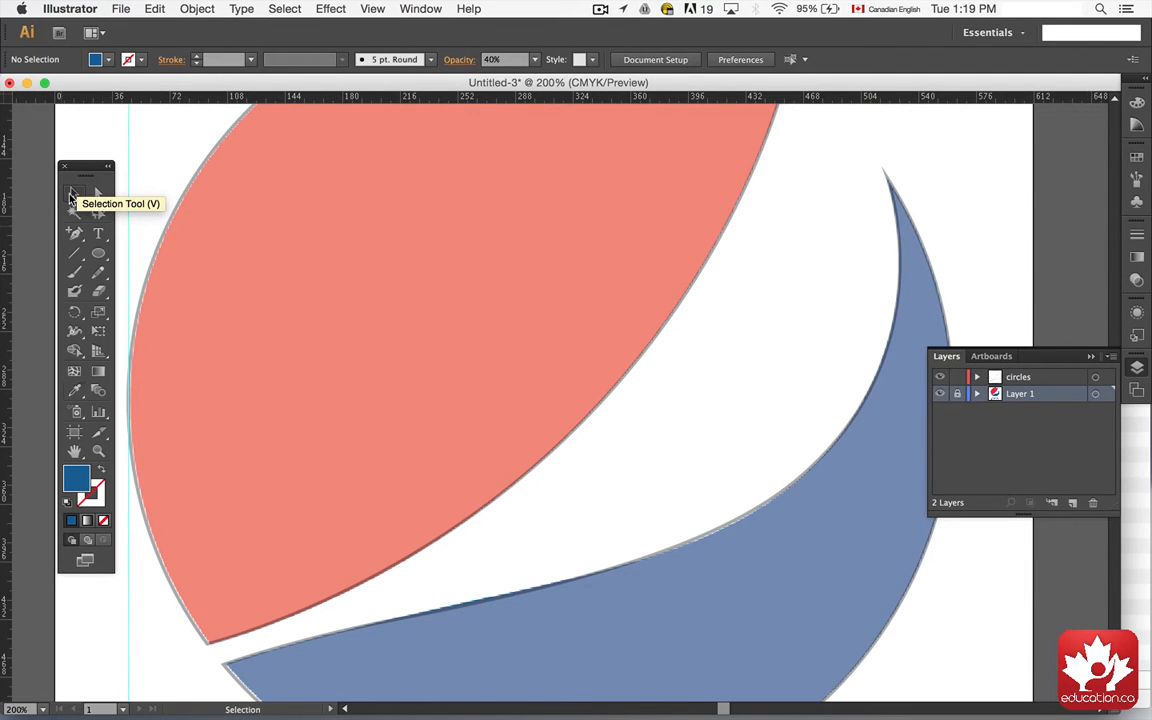
left_click(382, 204)
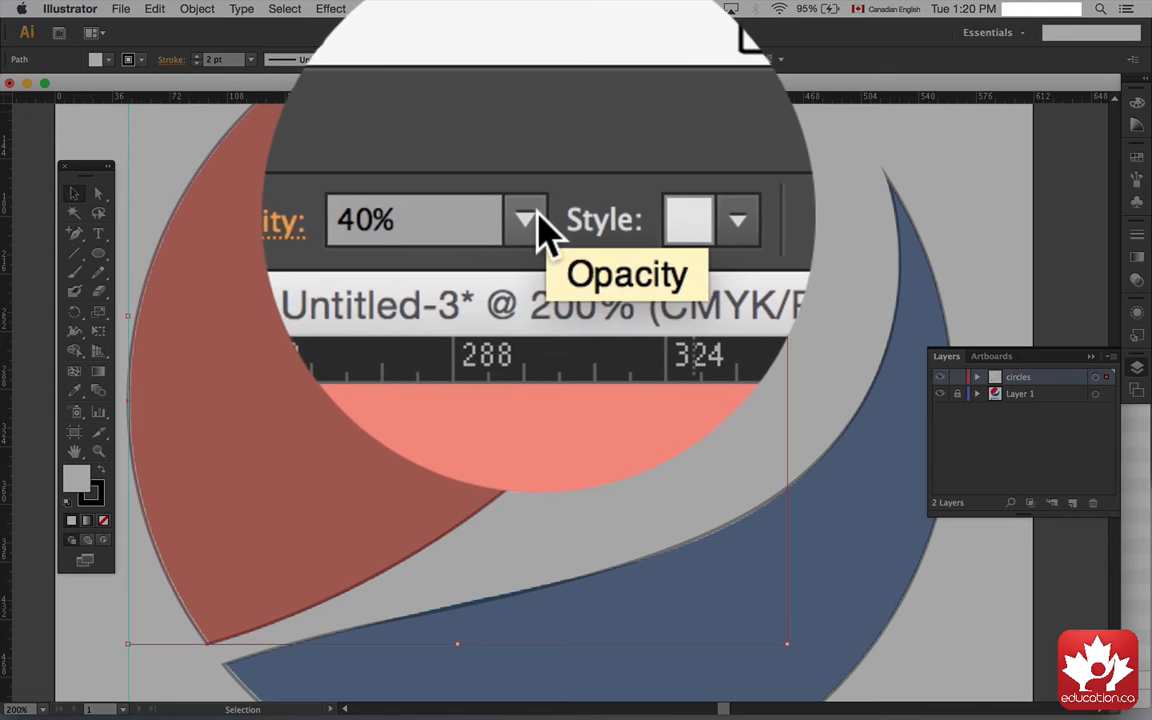
left_click(542, 57)
left_click(540, 258)
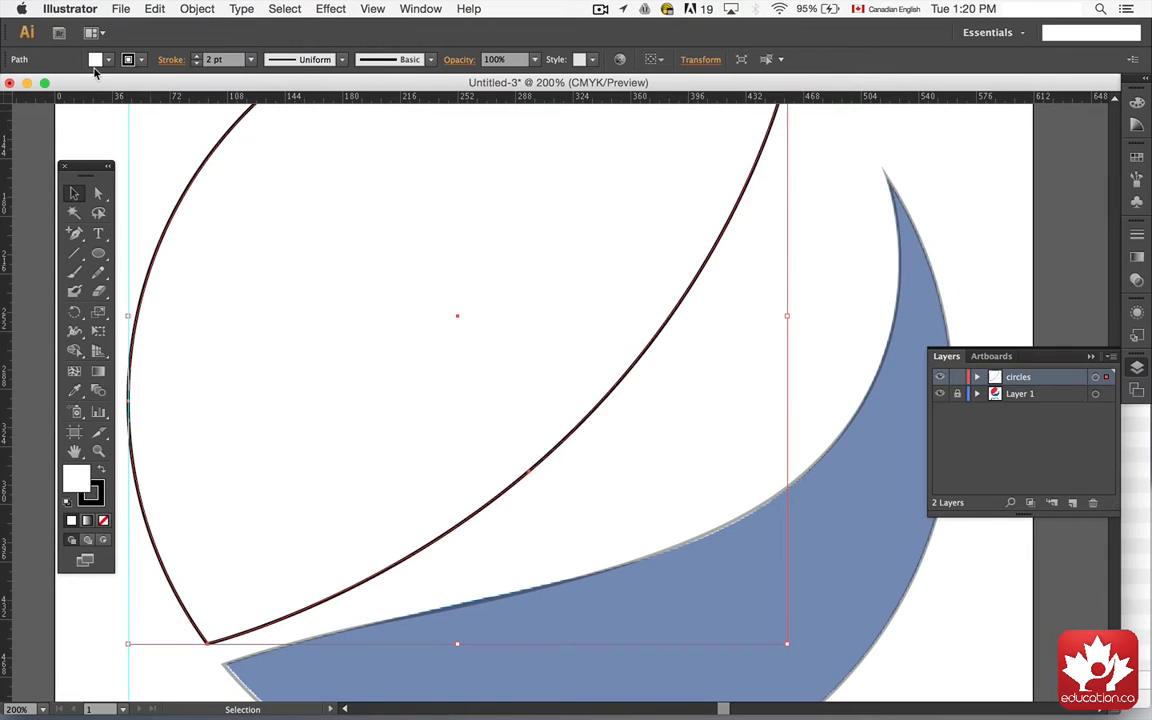
left_click(108, 61)
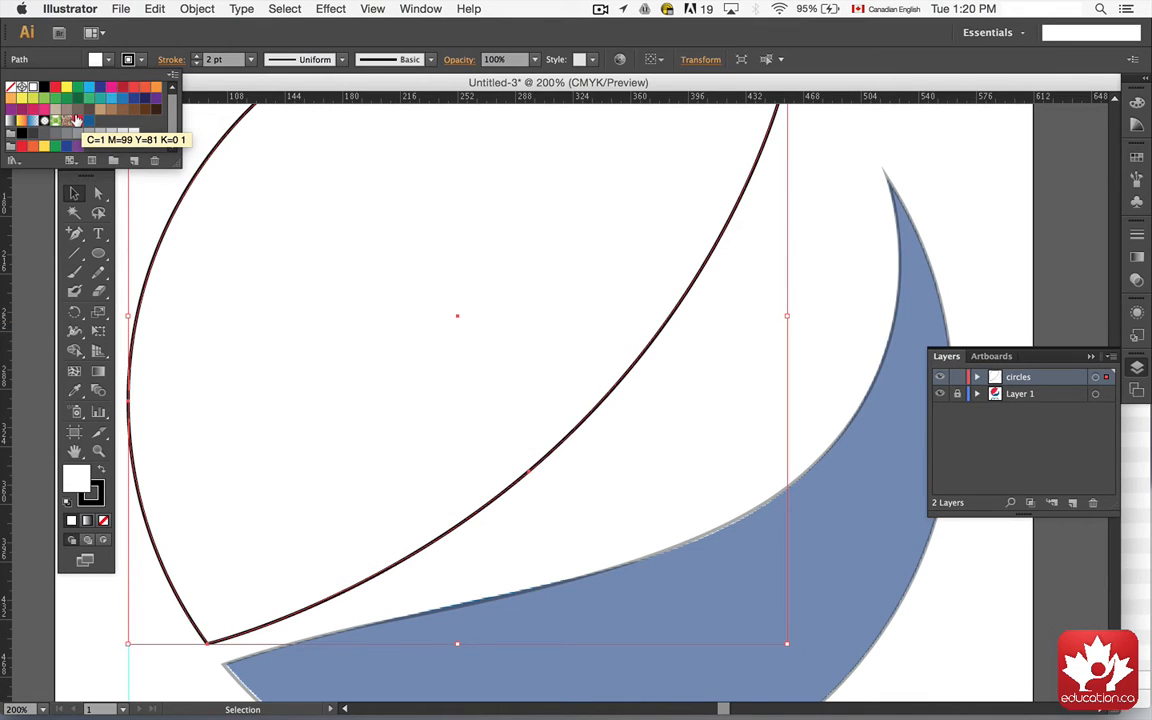
left_click(75, 120)
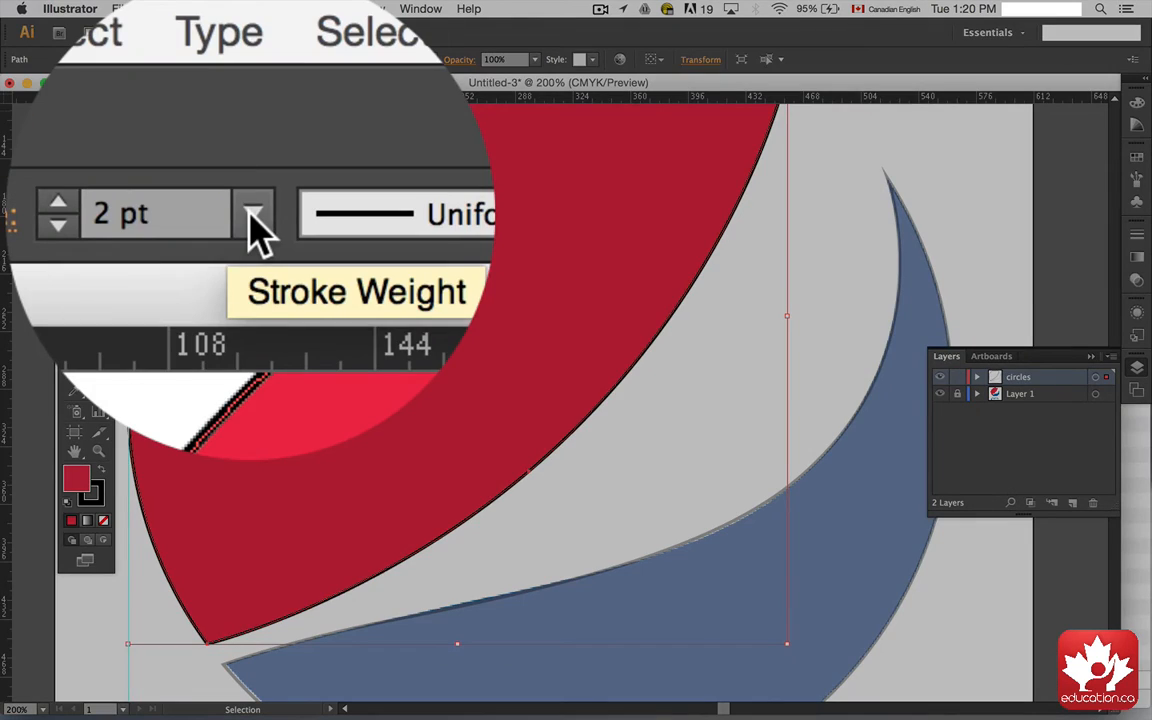
Step: Remove the stroke from the red shape
left_click(252, 61)
left_click(250, 215)
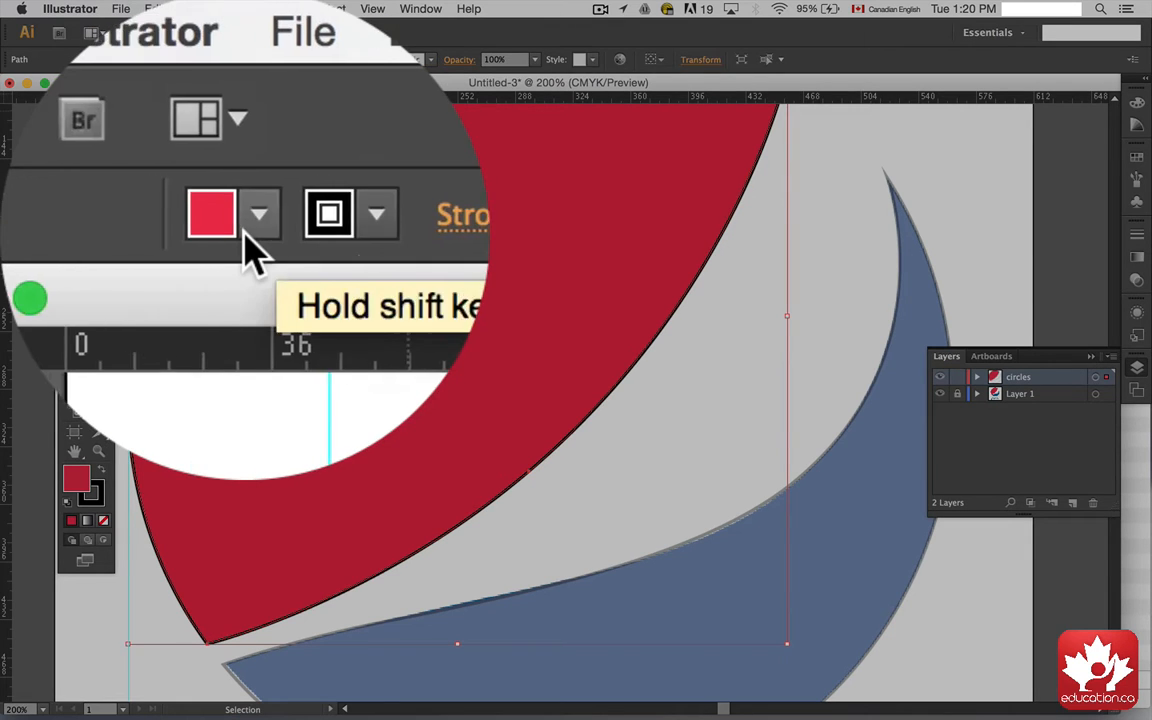
left_click(252, 218)
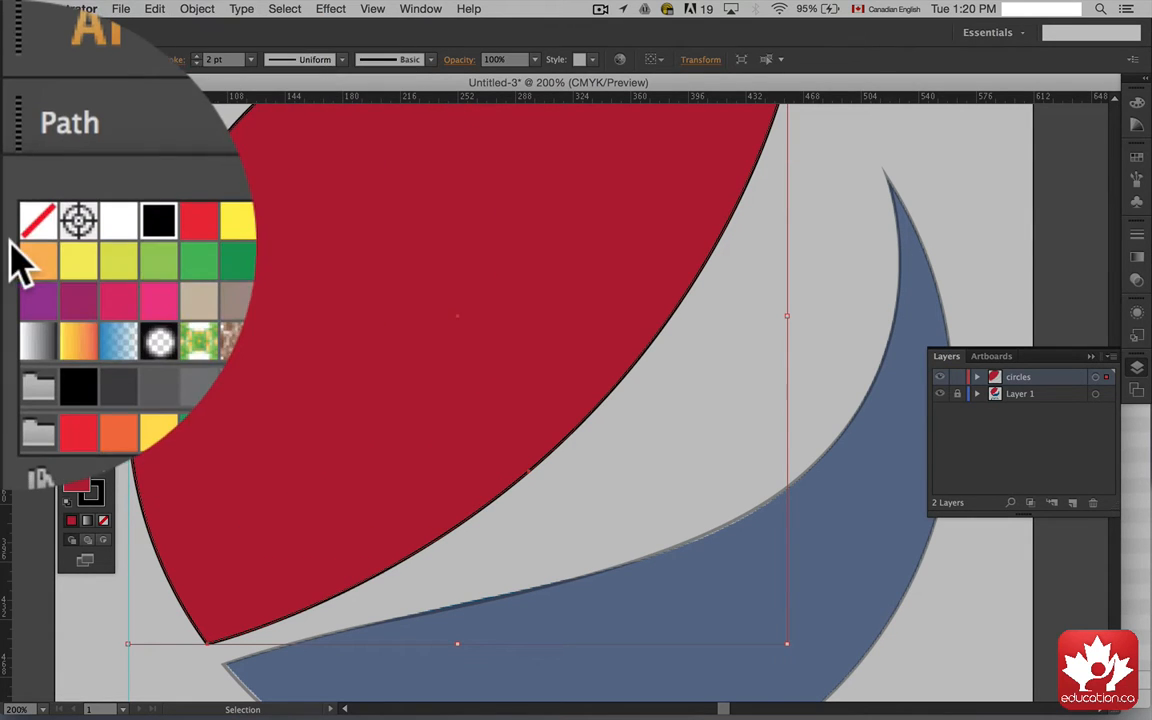
left_click(31, 235)
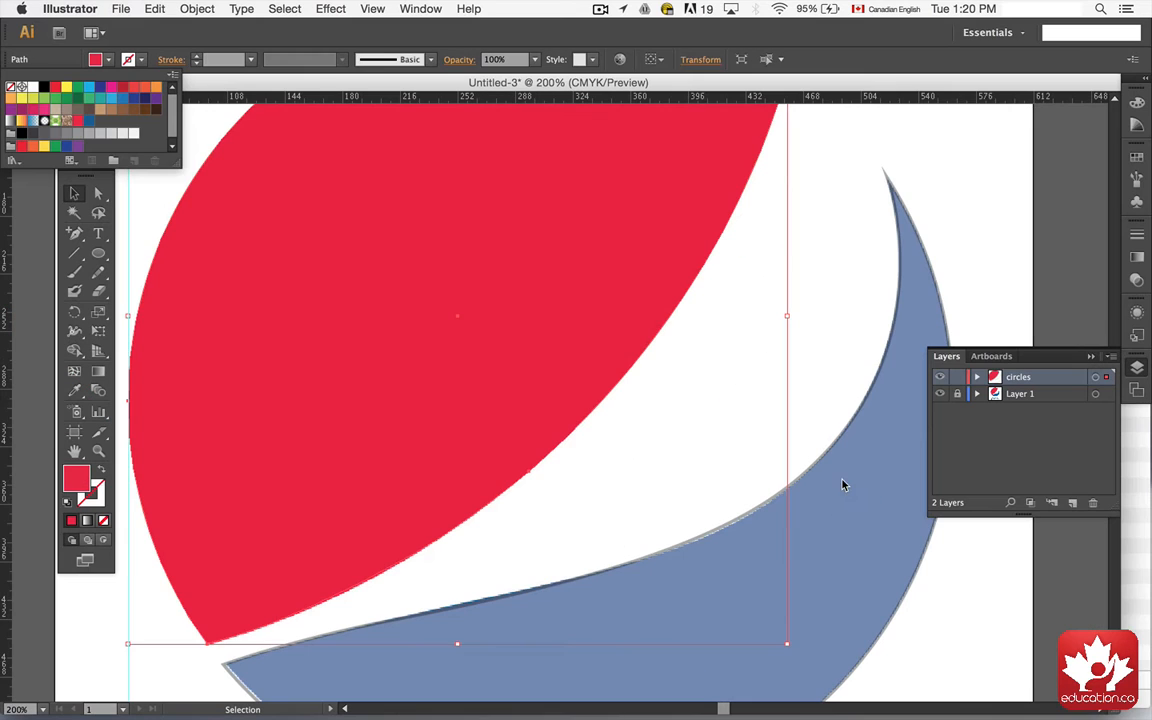
left_click(70, 50)
Step: Select the blue shape, set its opacity to 100% and fill it with the sampled blue swatch
left_click(98, 193)
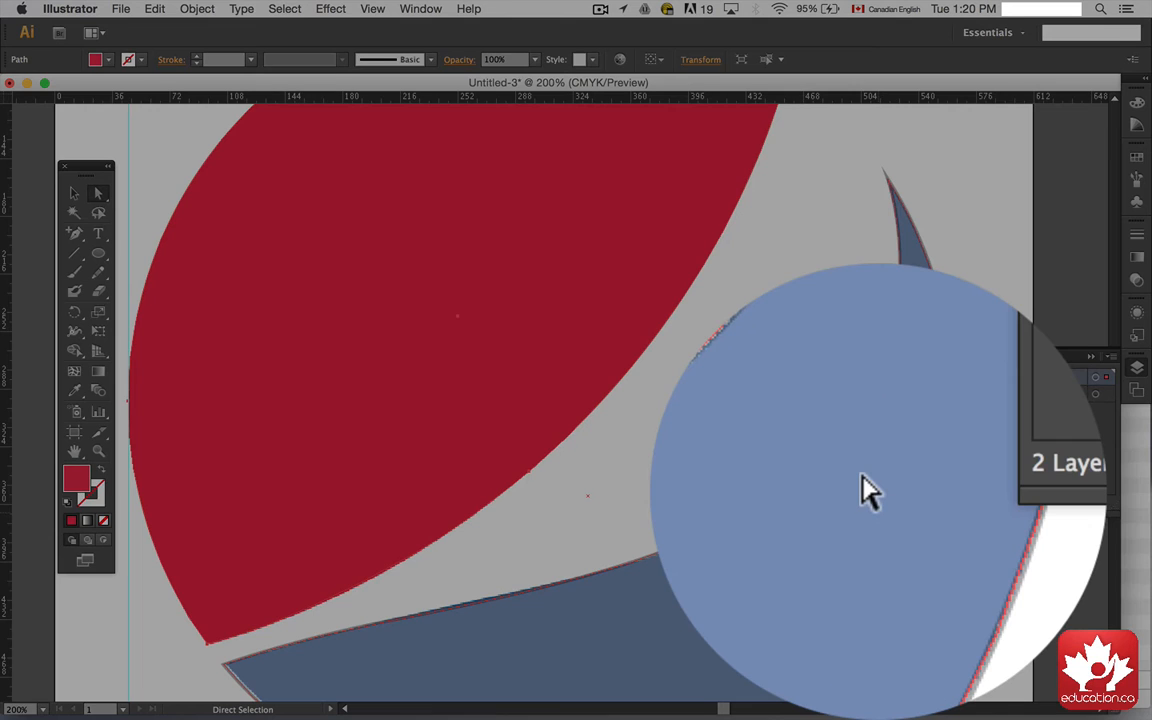
left_click(866, 489)
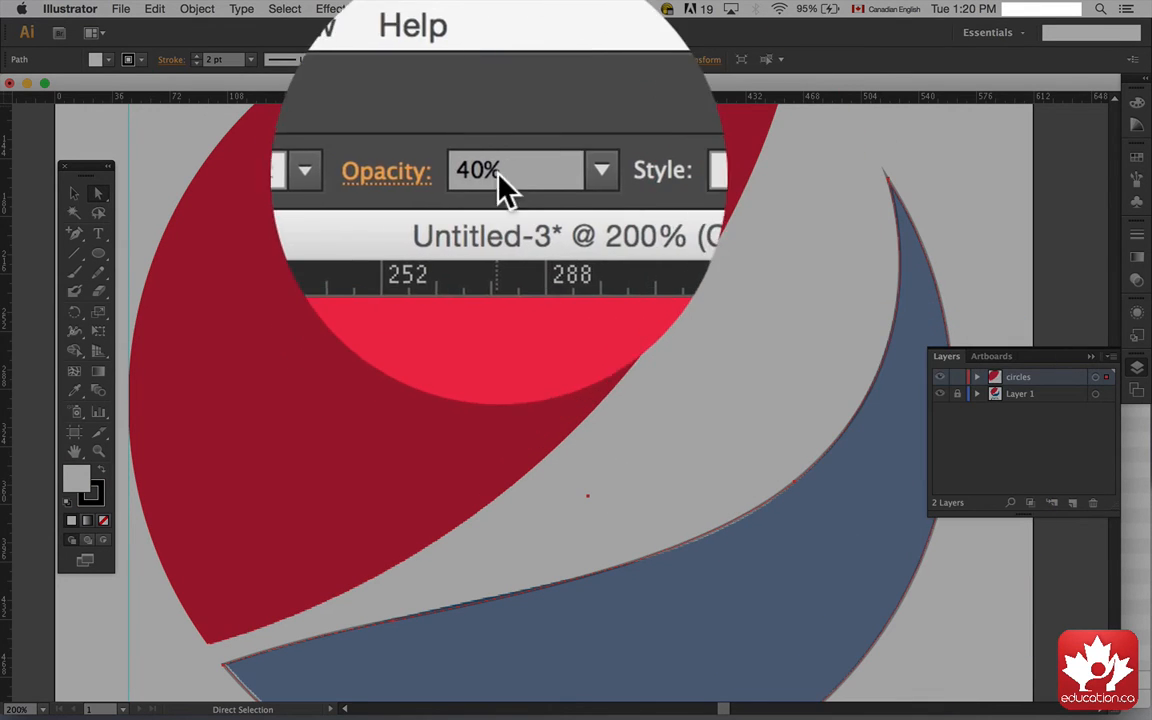
left_click(535, 59)
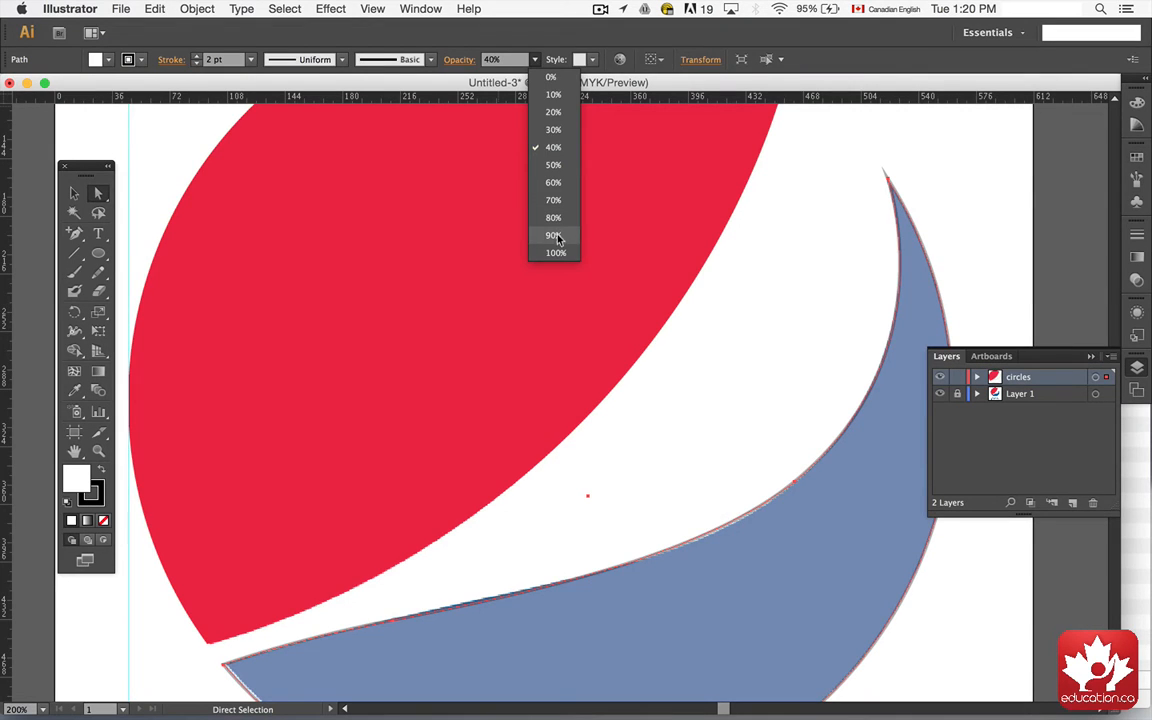
left_click(558, 255)
left_click(558, 256)
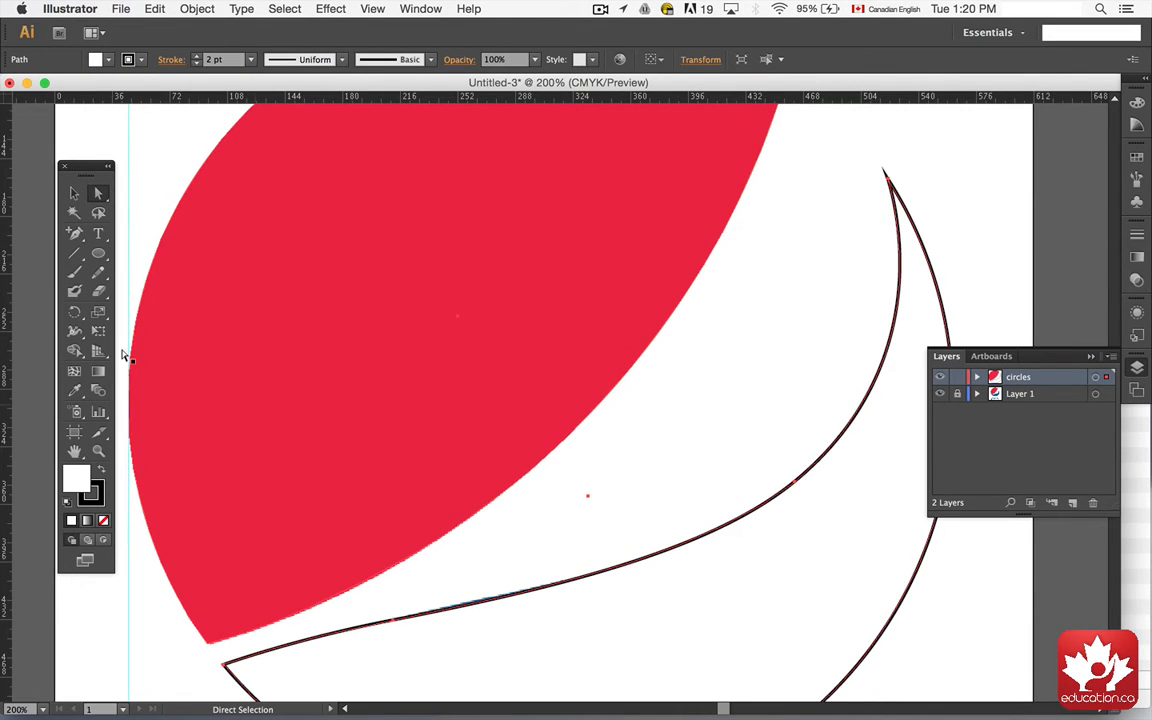
left_click(108, 61)
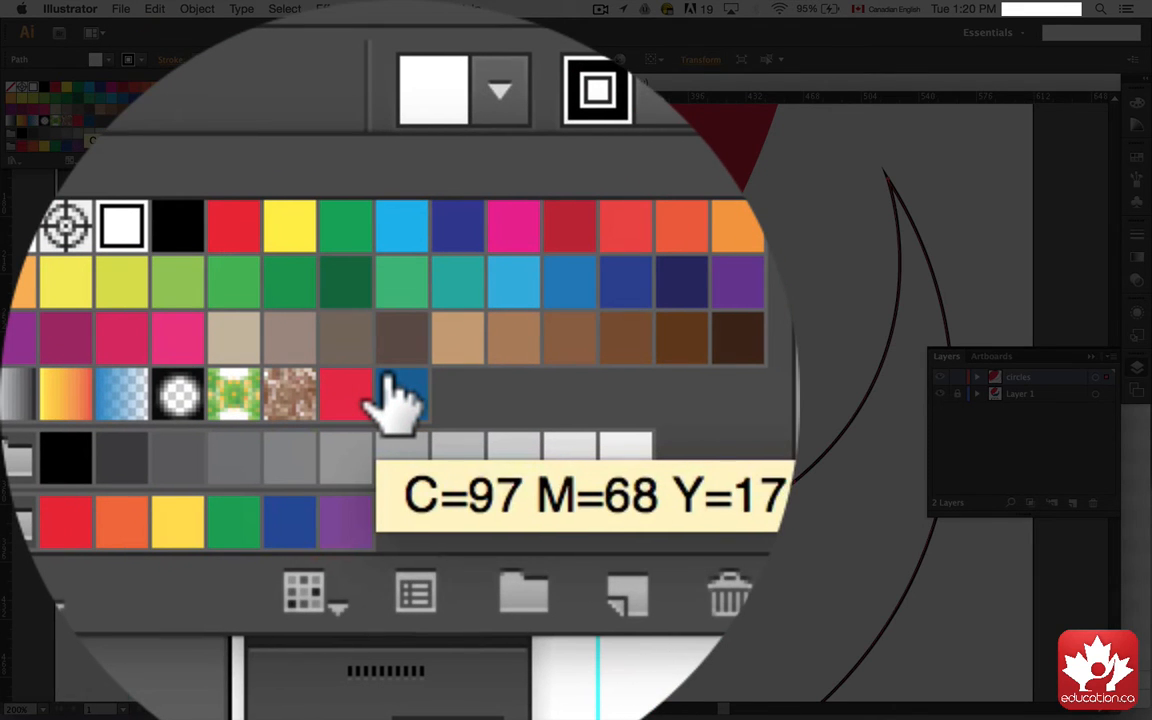
left_click(400, 395)
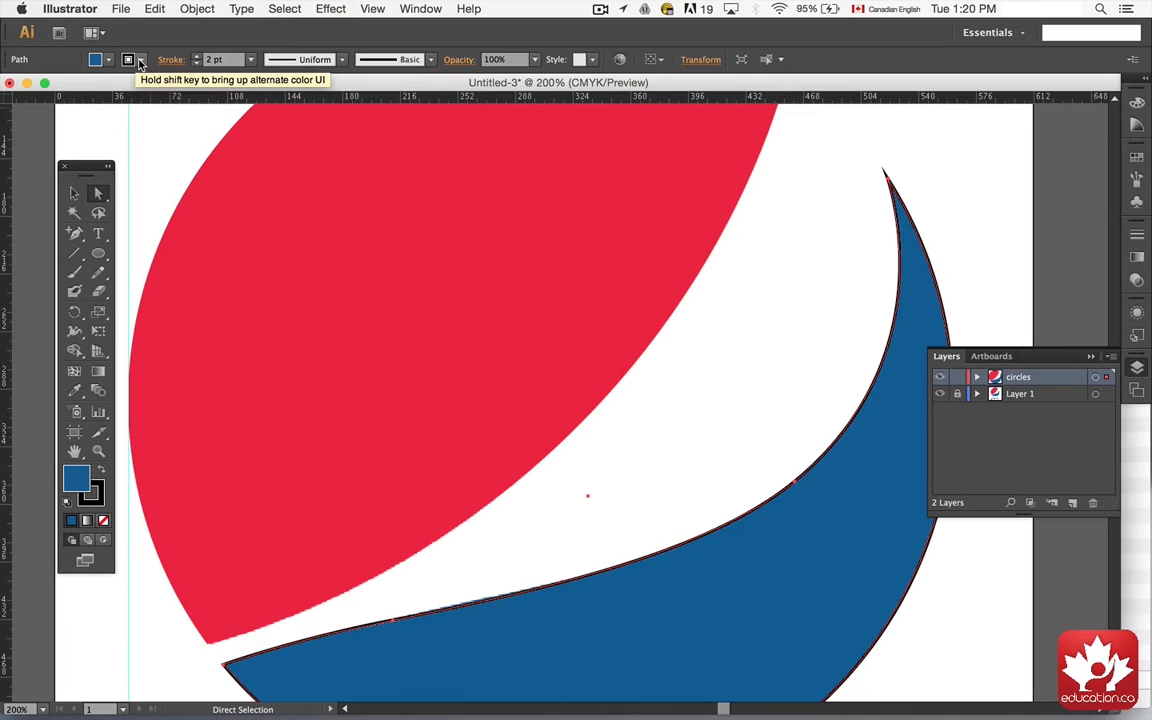
Step: Remove the stroke from the blue shape and deselect it
left_click(112, 57)
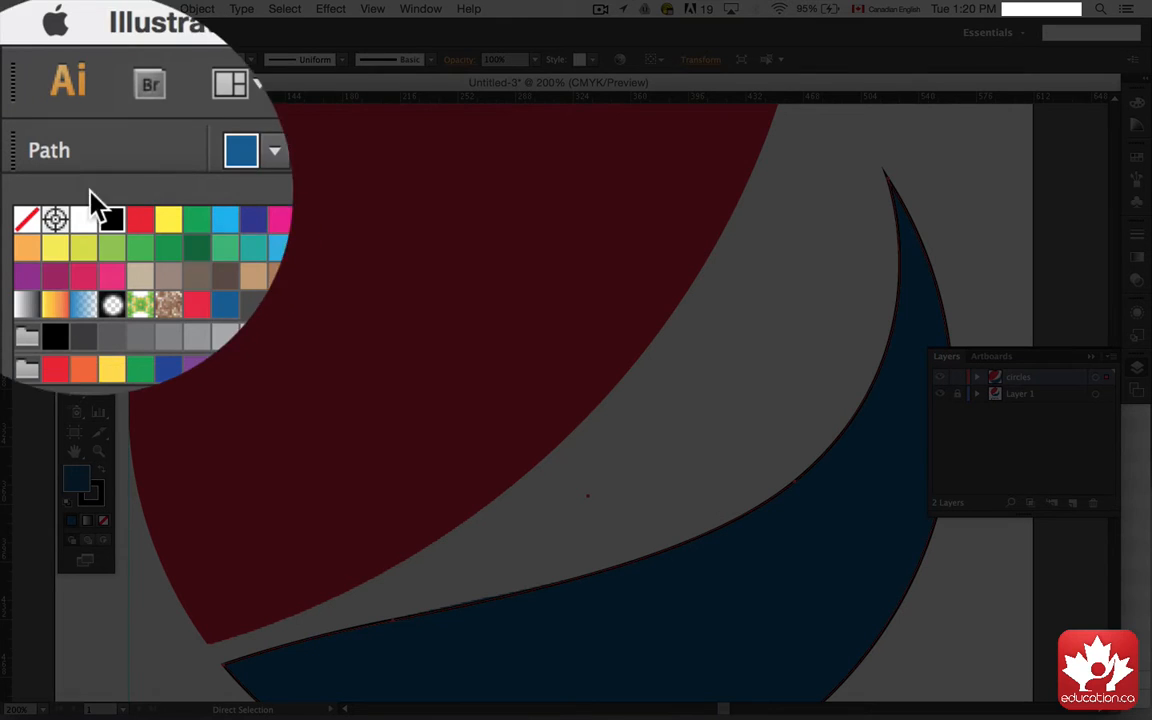
left_click(24, 196)
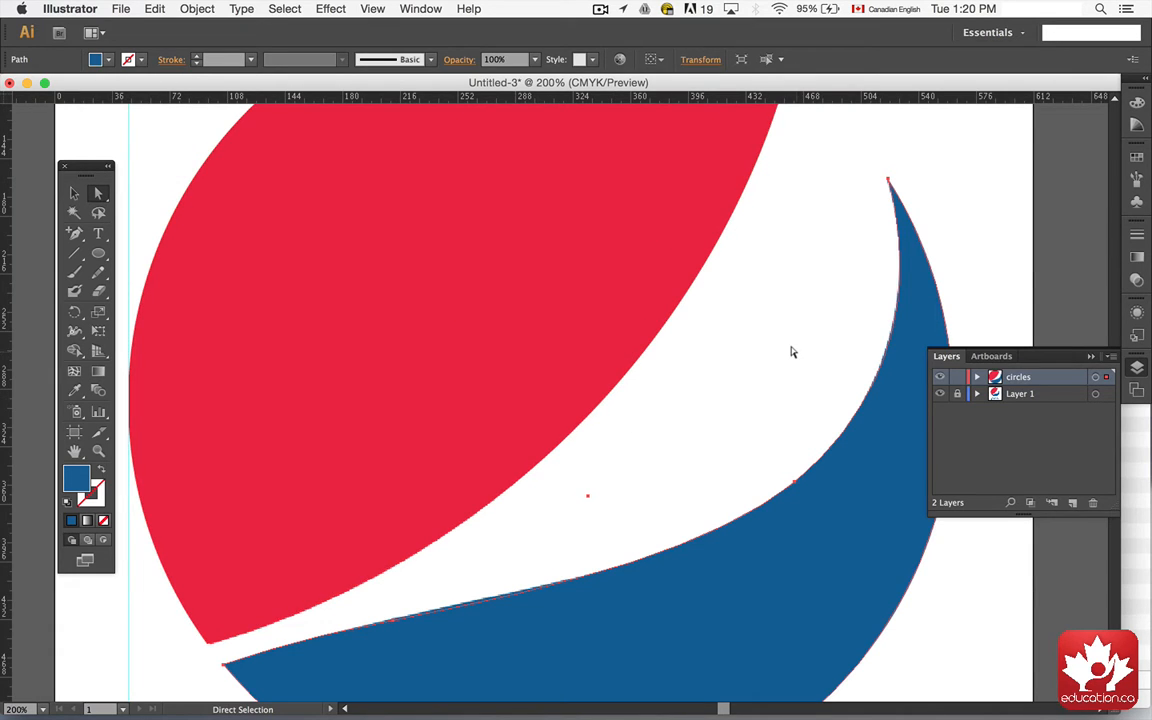
left_click(74, 193)
left_click(87, 136)
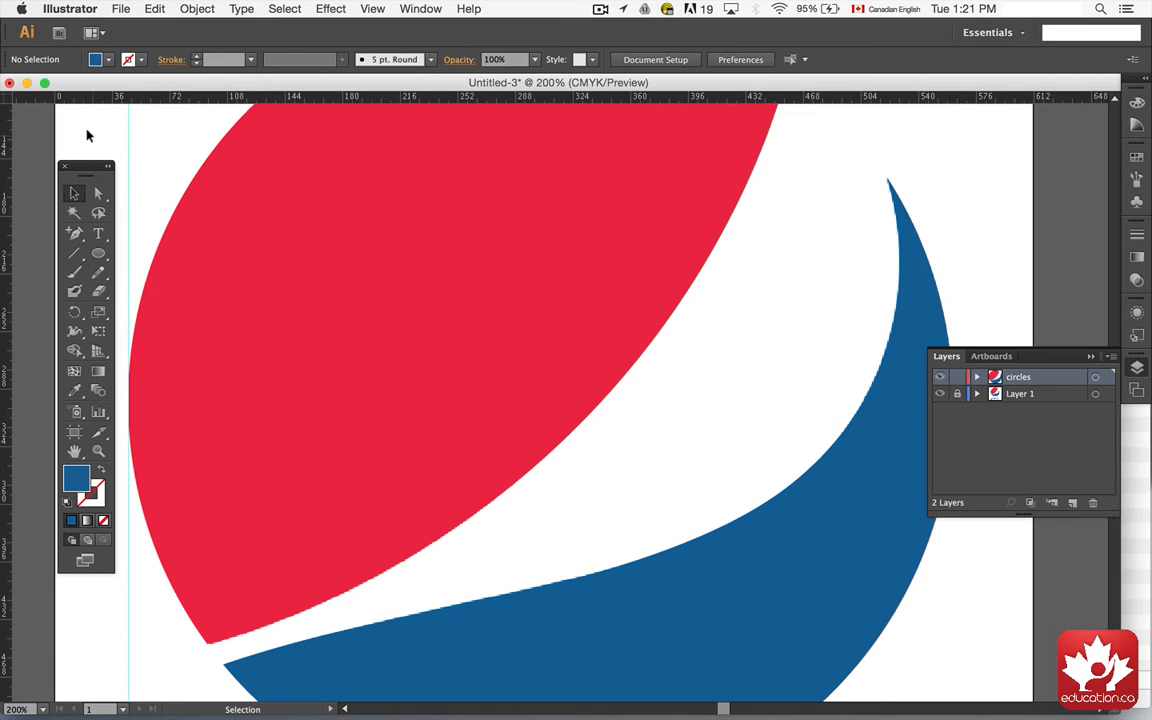
Step: Toggle the circles layer's visibility to compare the coloured shapes against the reference, and collapse the Layers panel
key("super+minus")
key("super+minus")
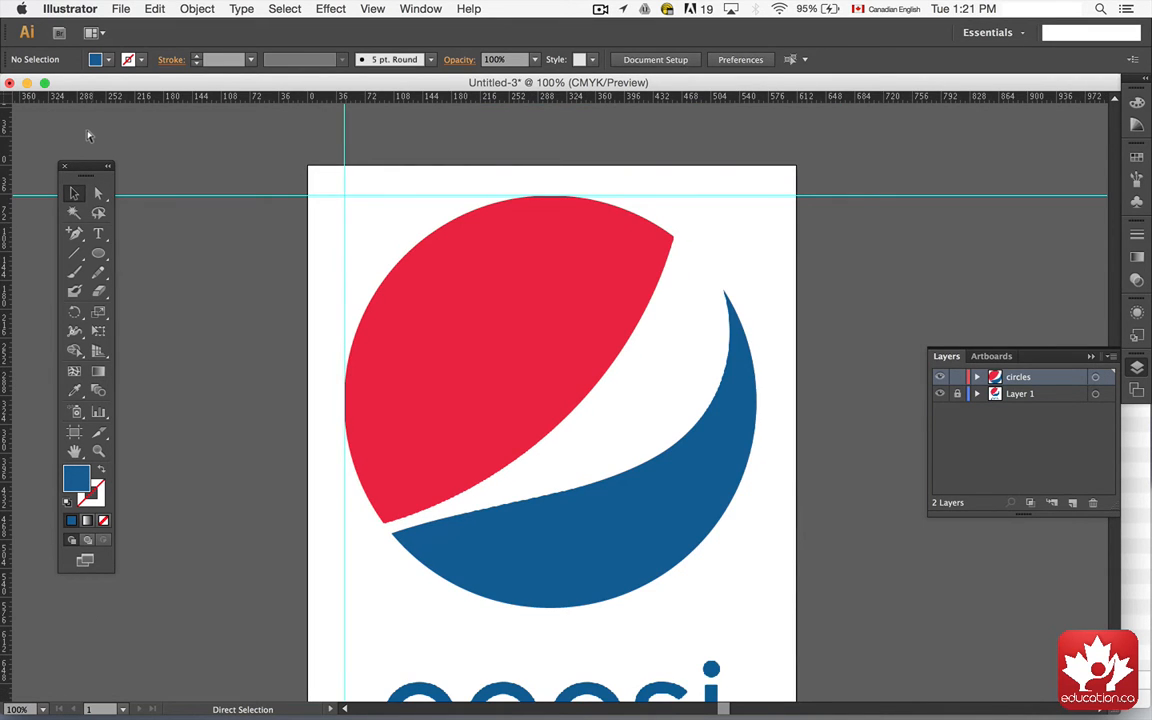
key("super+plus")
key("super+plus")
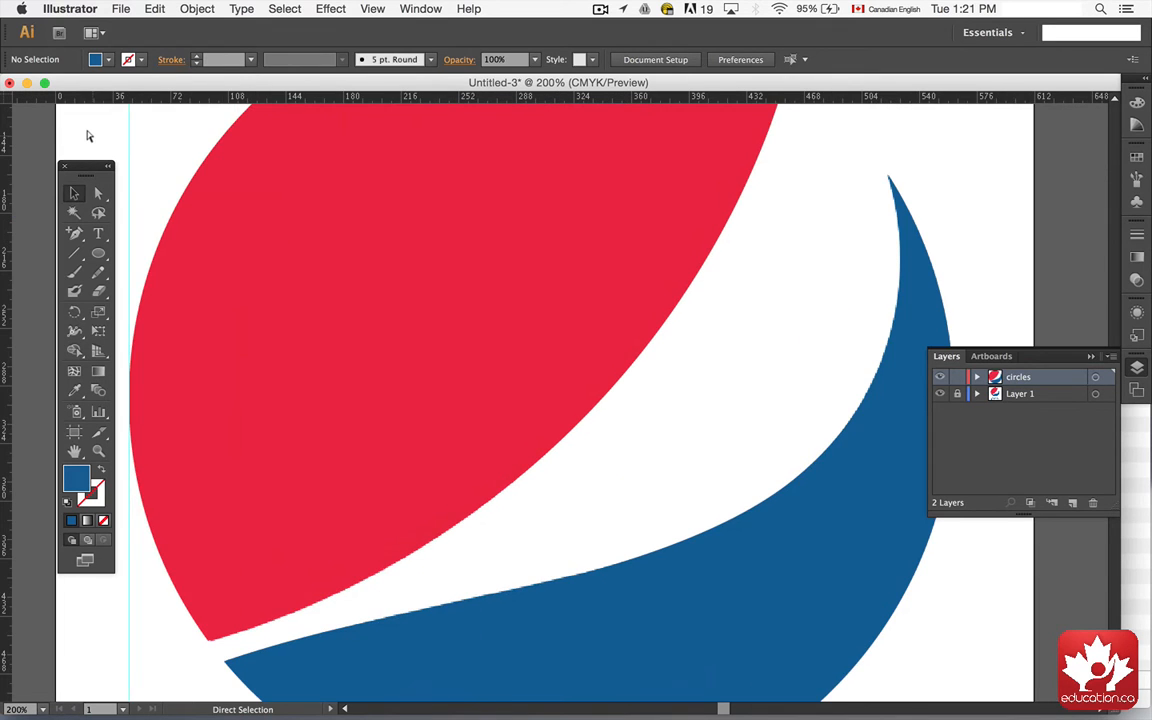
key("super+minus")
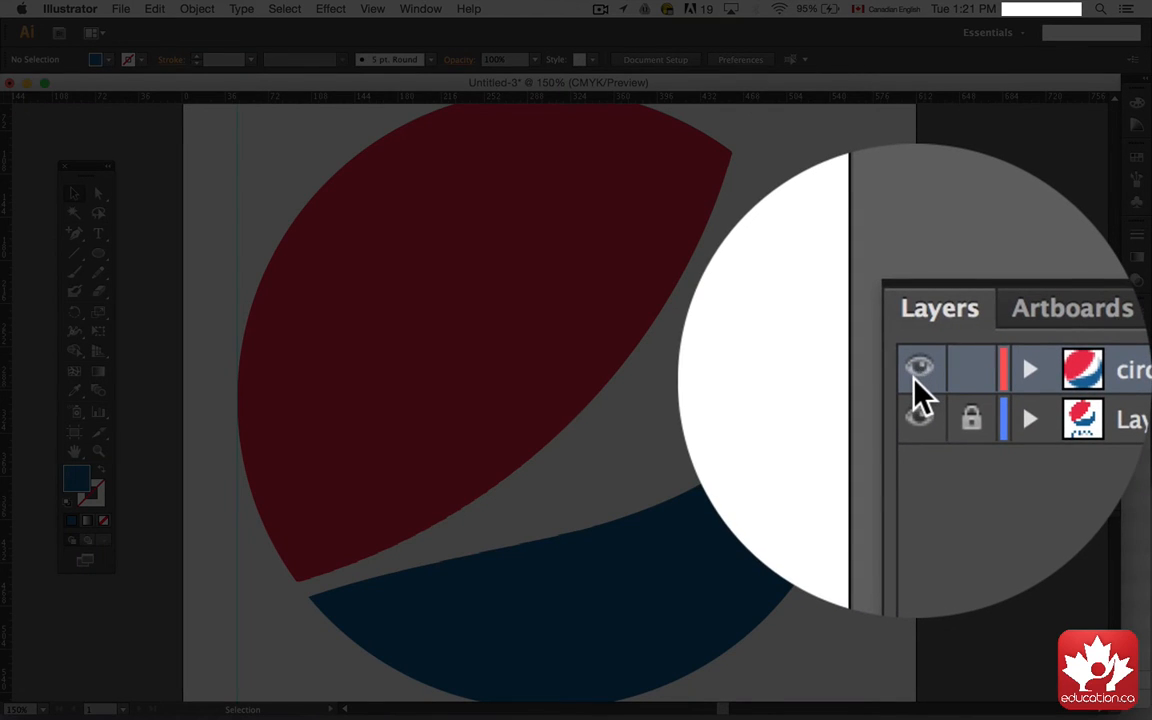
left_click(918, 375)
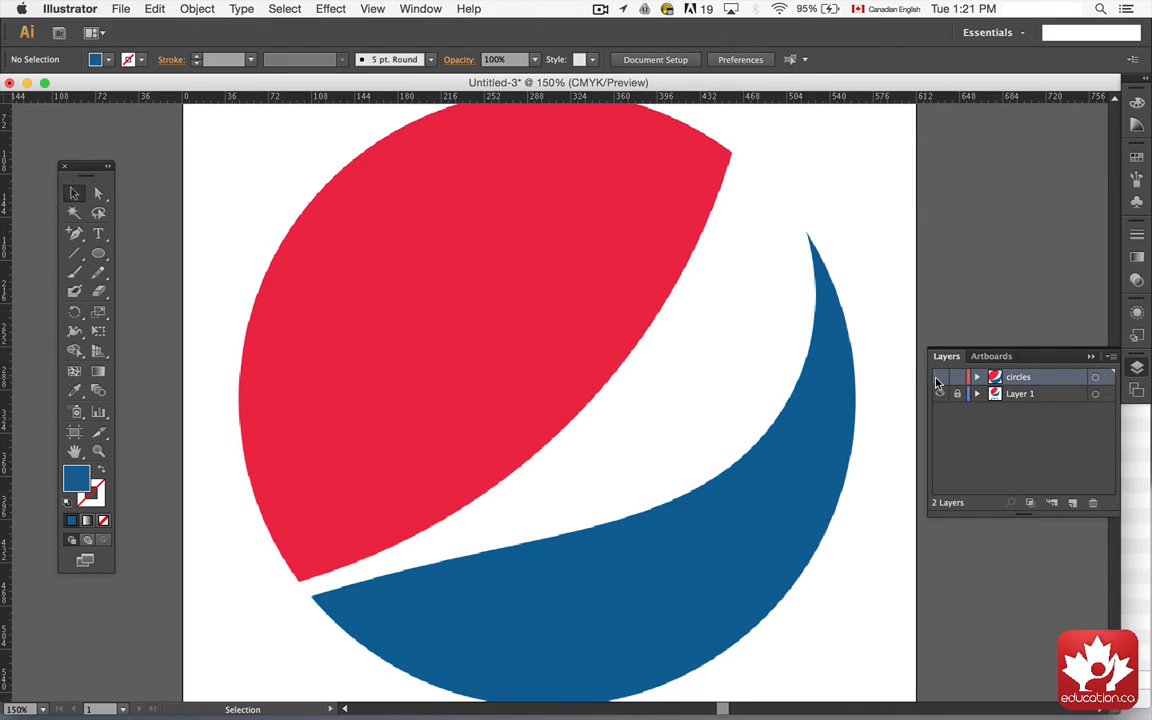
left_click(938, 377)
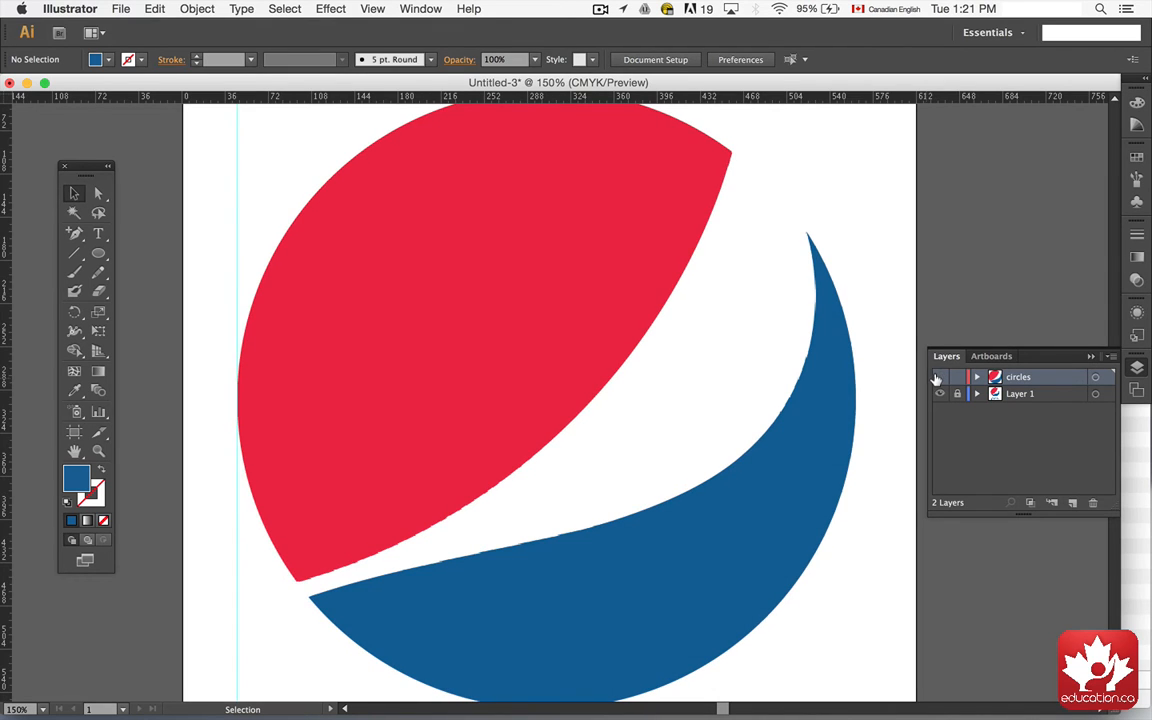
left_click(936, 378)
left_click(1092, 358)
scroll(1039, 432, "down", 5)
scroll(1039, 432, "down", 5)
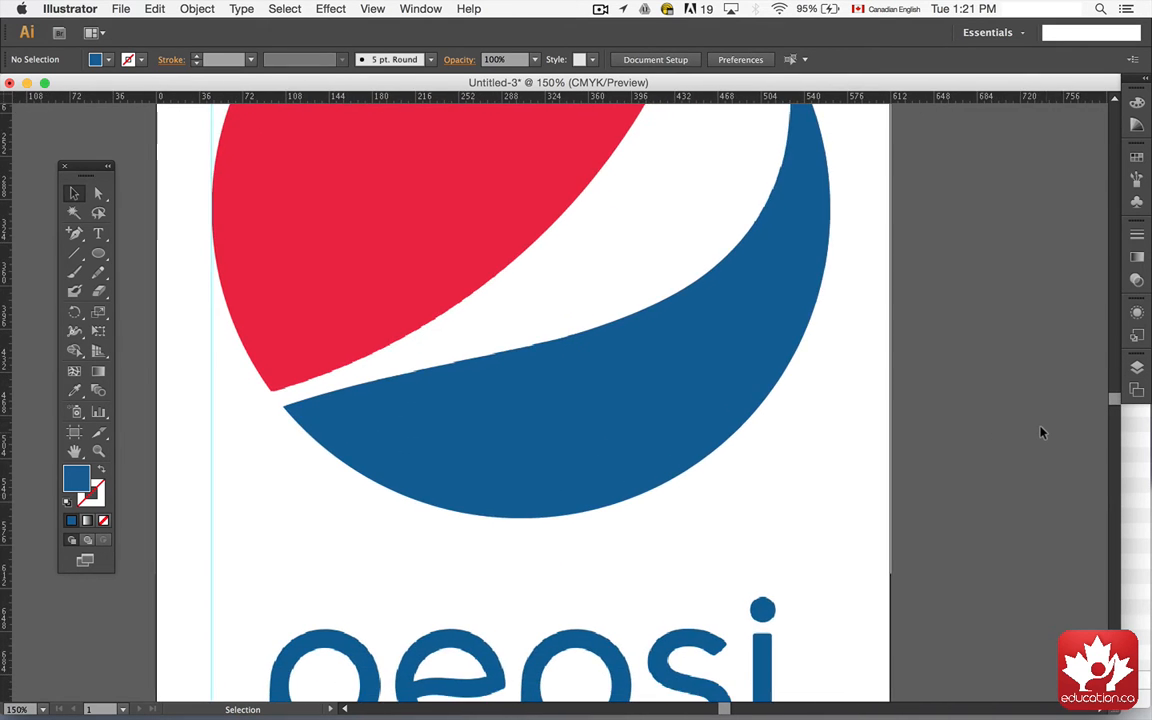